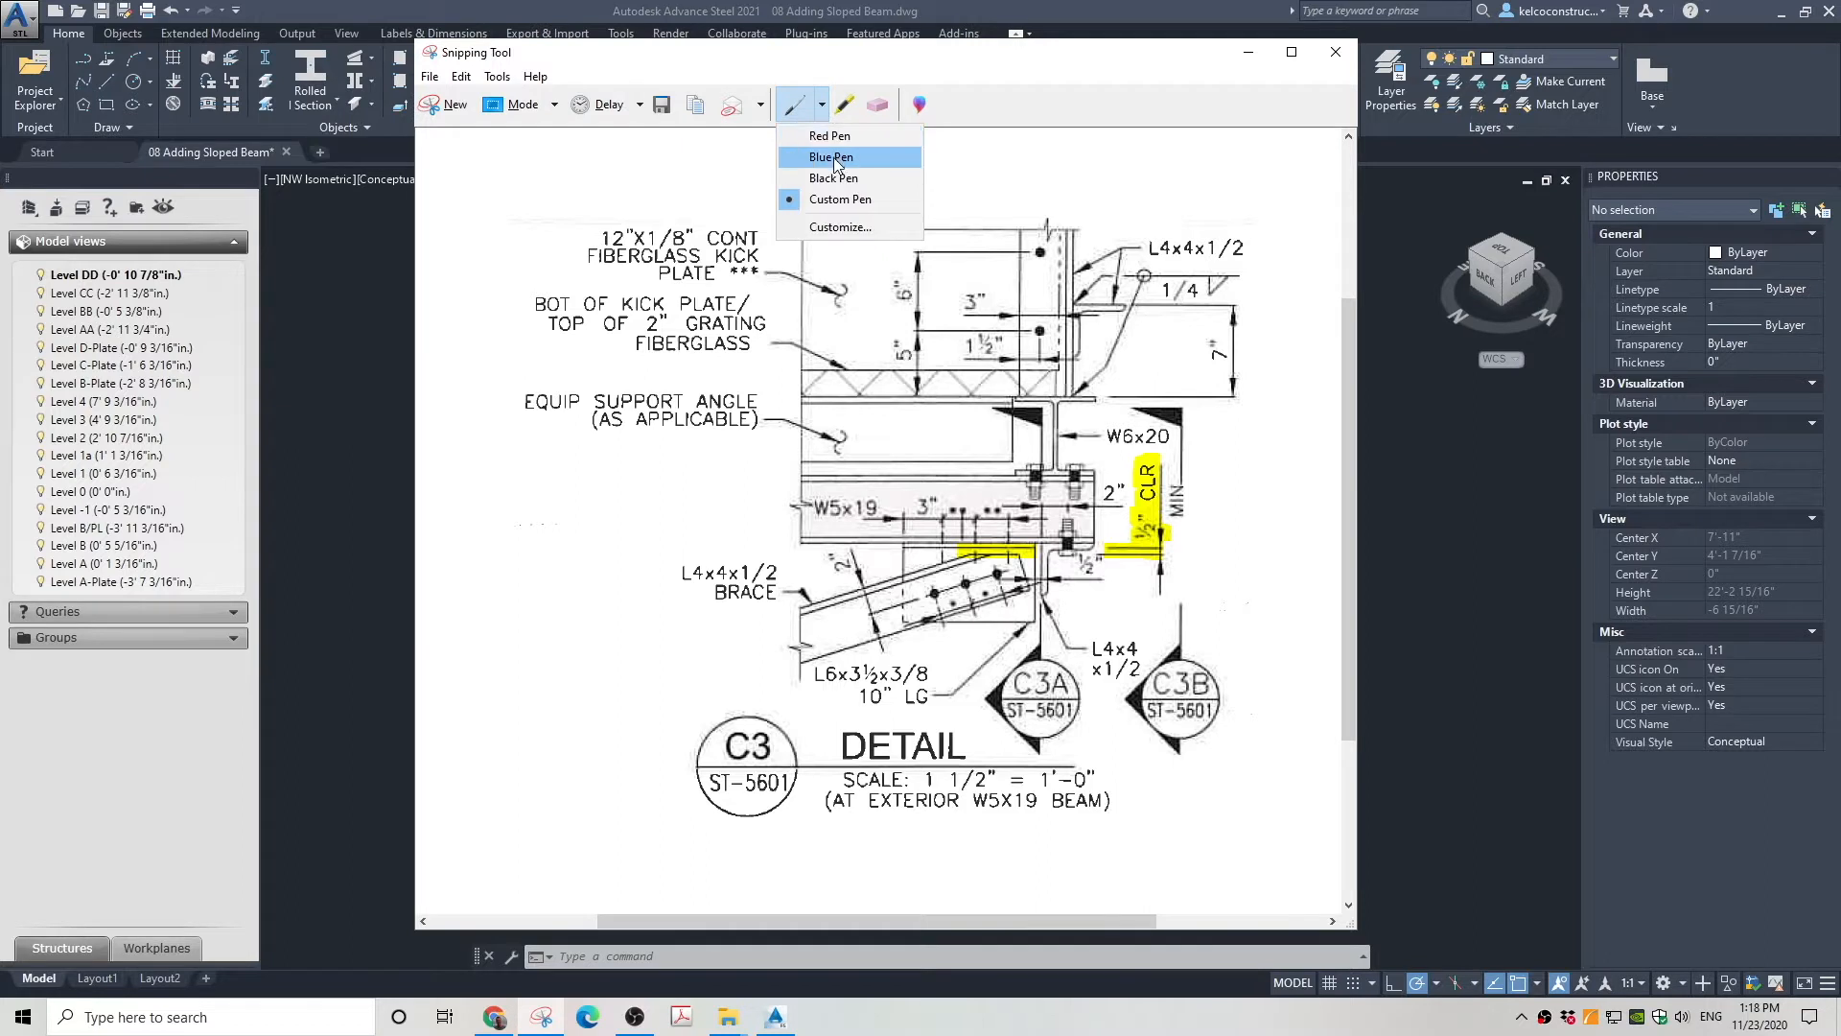
Choose the red pen for marking up the C3 detail image
click(828, 136)
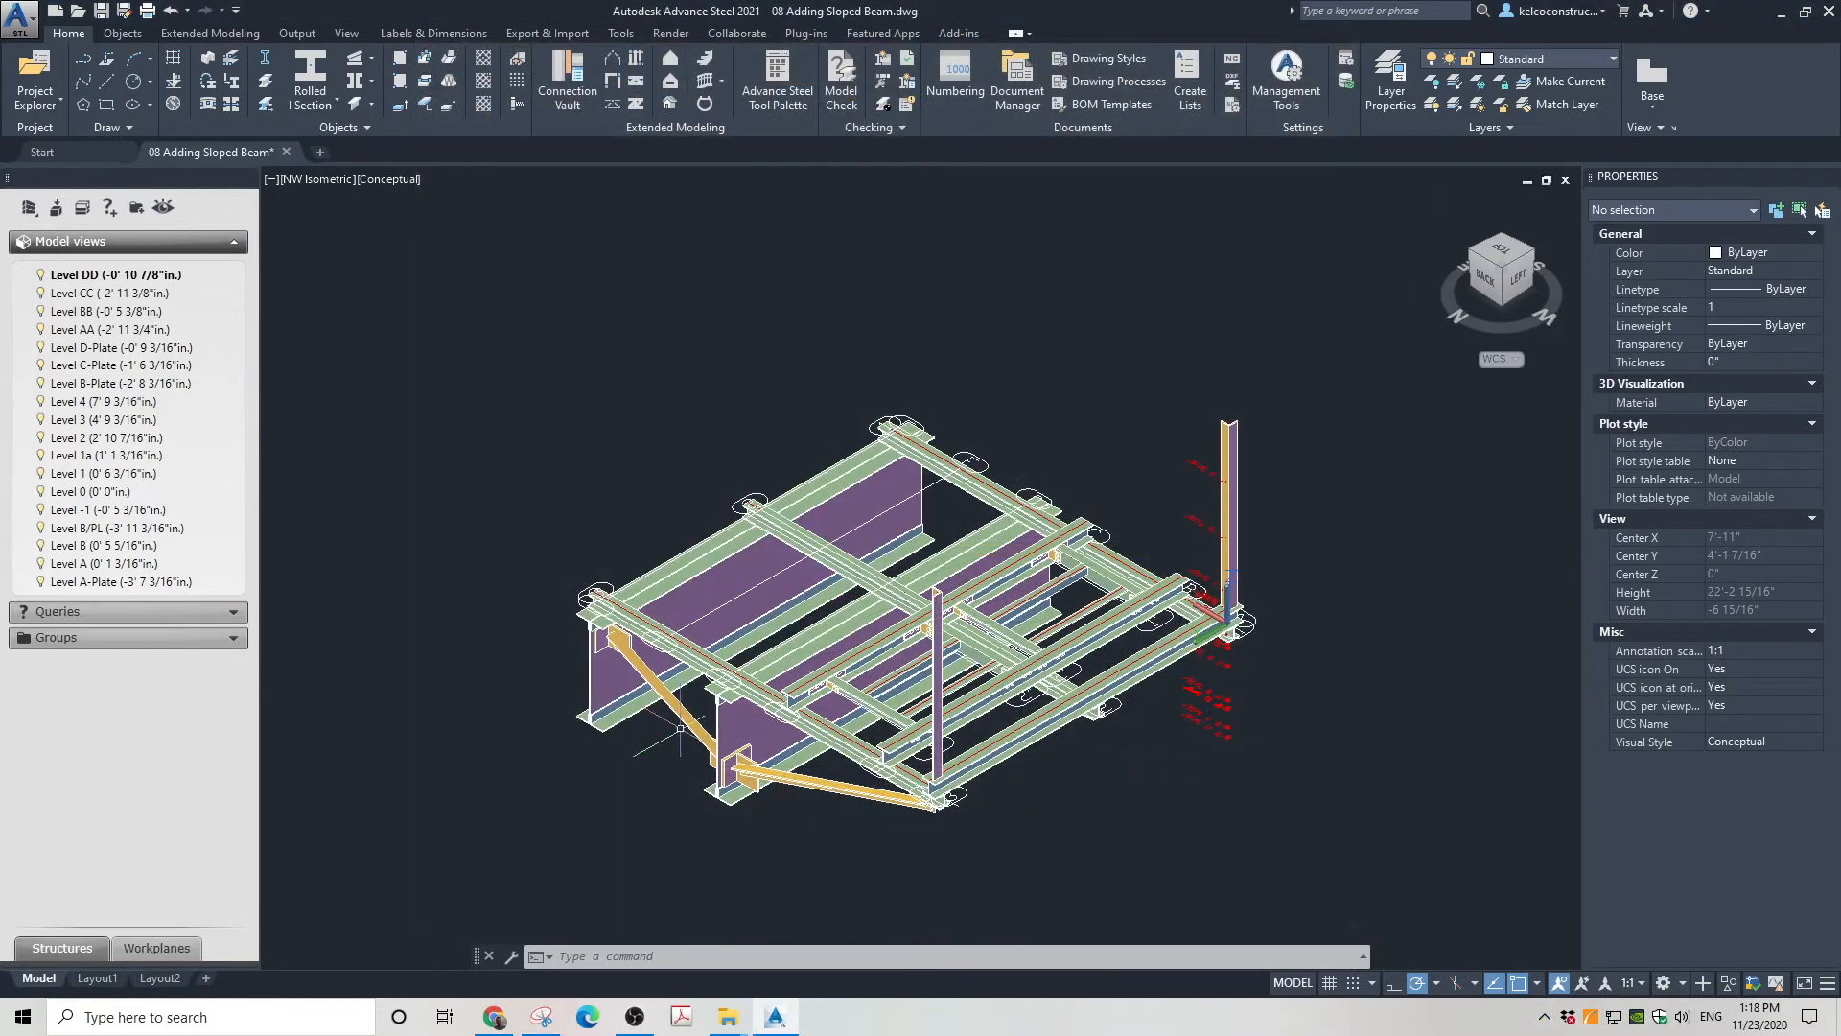
Isolate the two diagonal brace angles together with their gusset plates, bolts and clip angles from the rest of the platform model
click(585, 606)
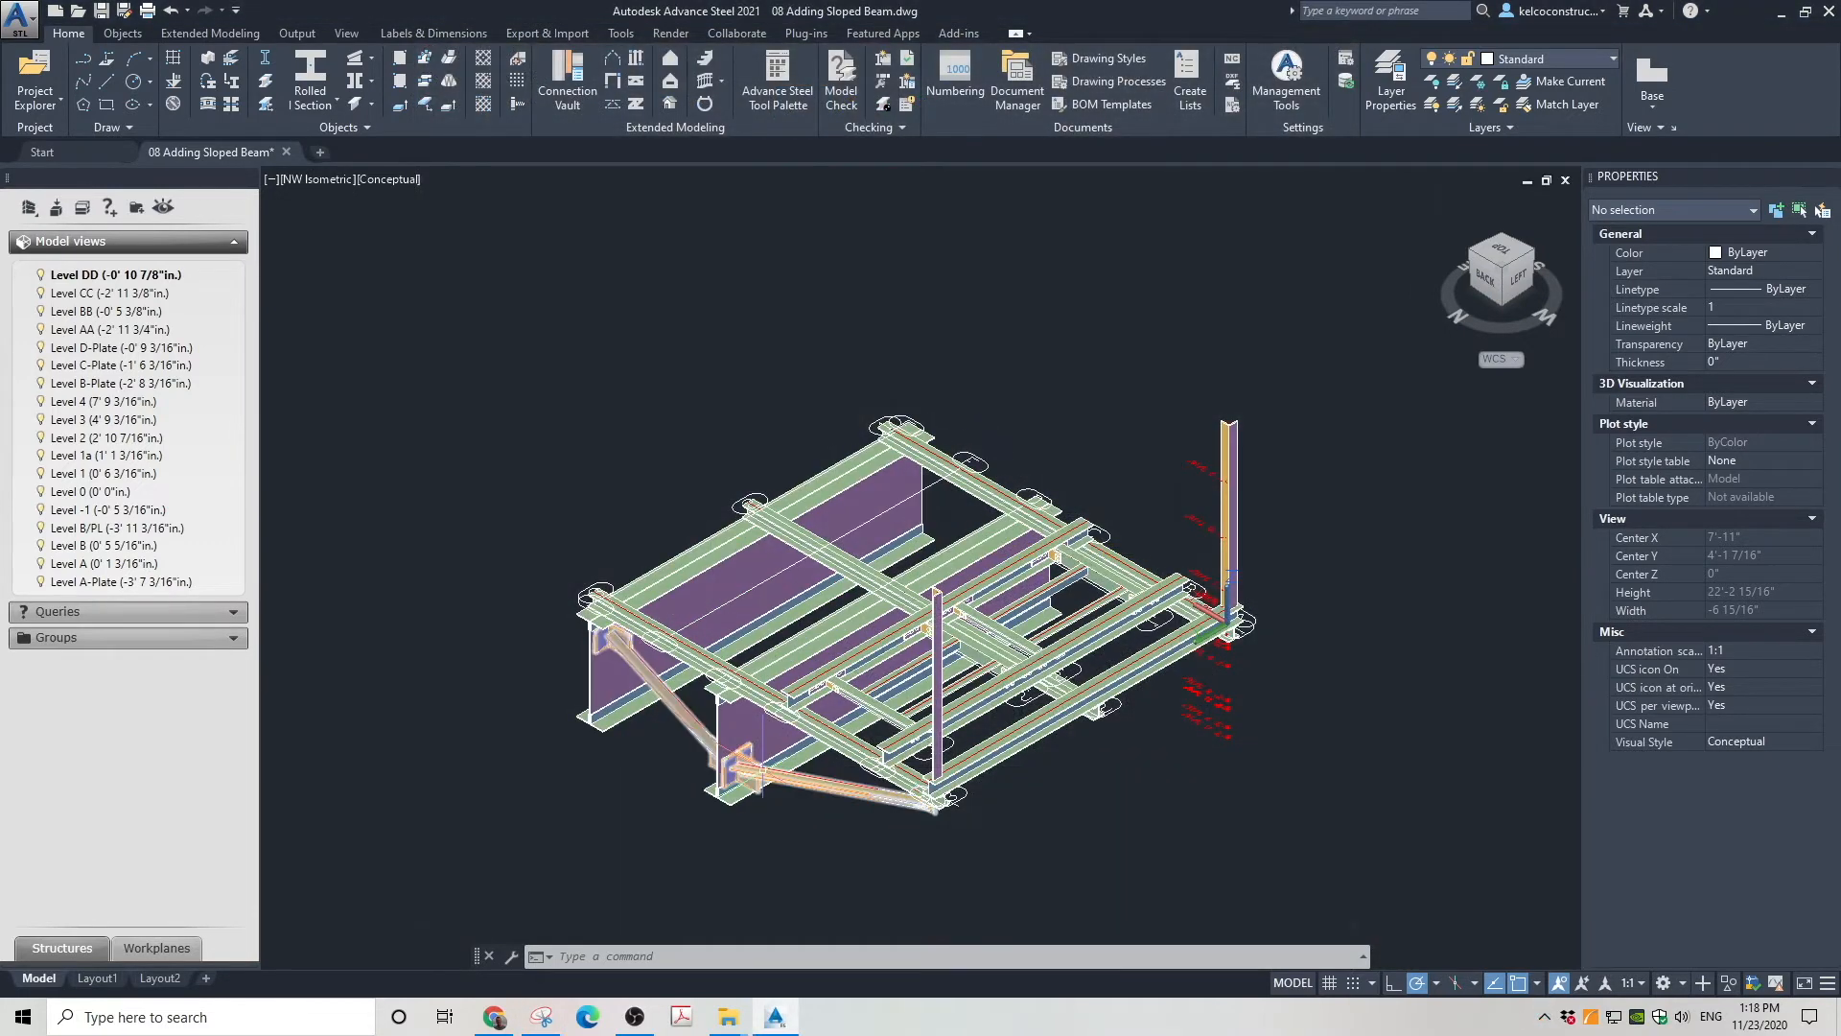
click(951, 896)
right_click(836, 812)
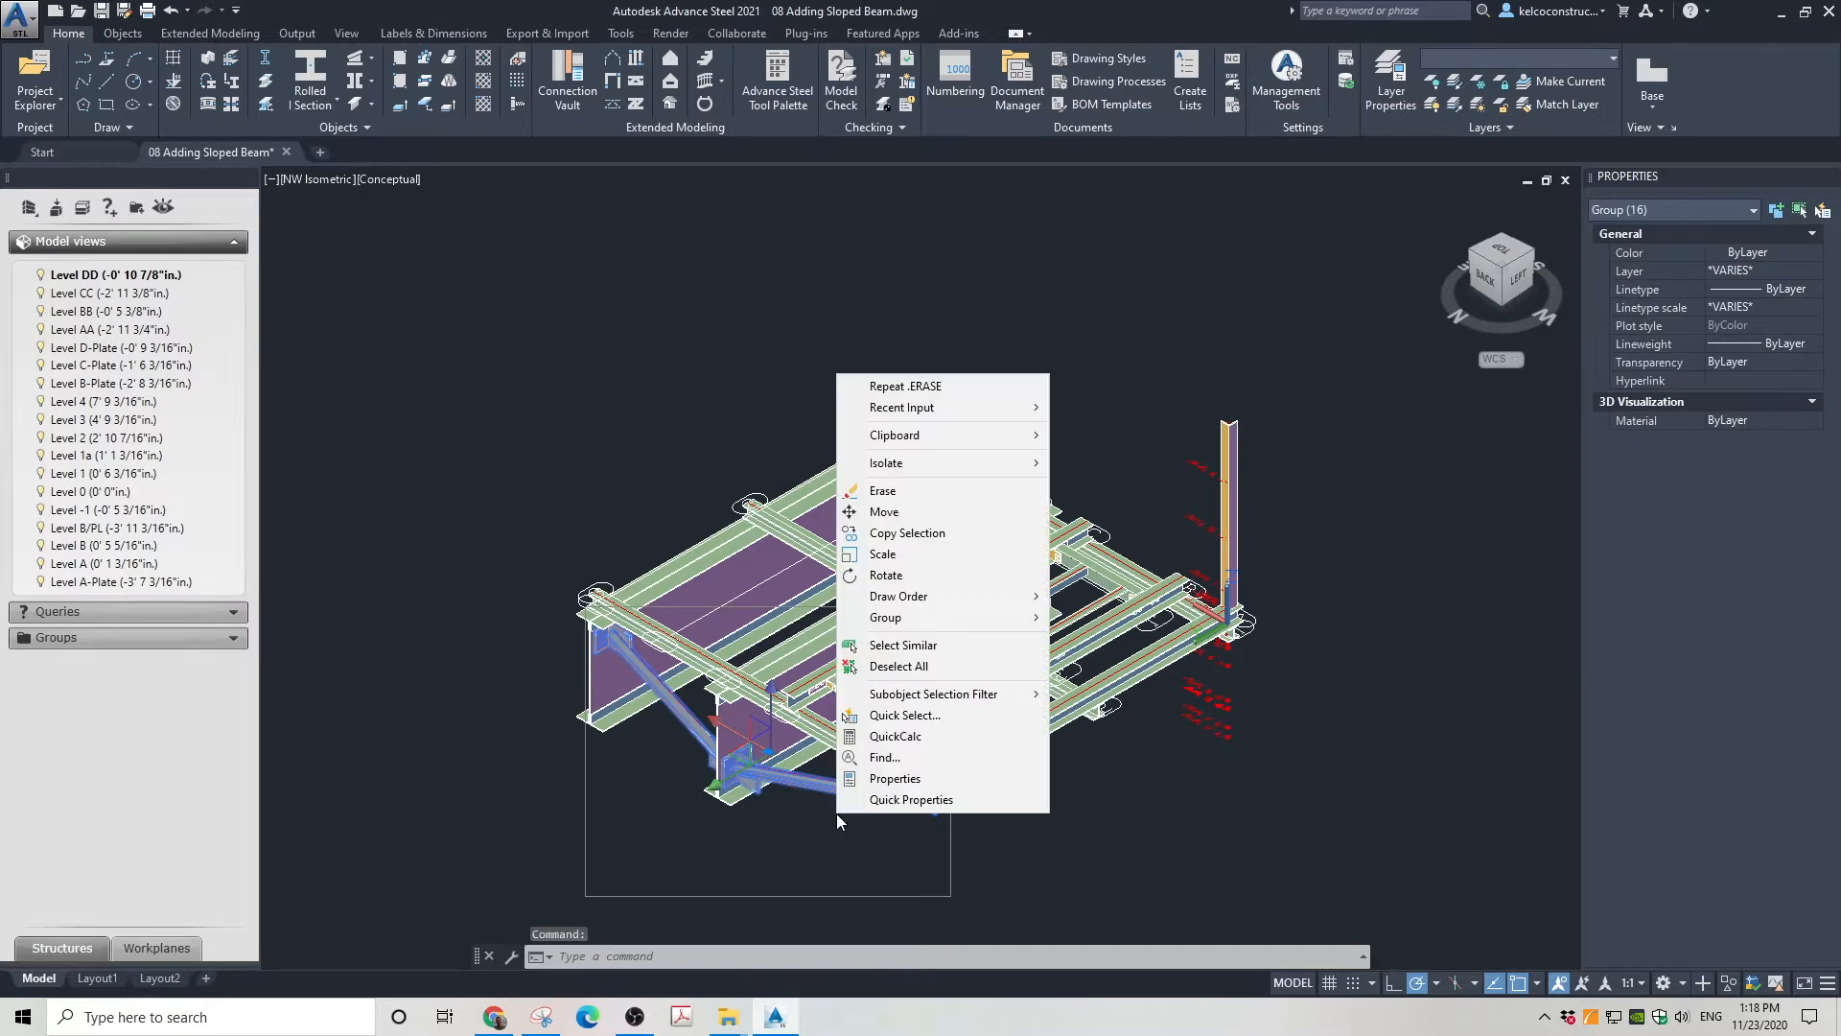
mouse_move(963, 463)
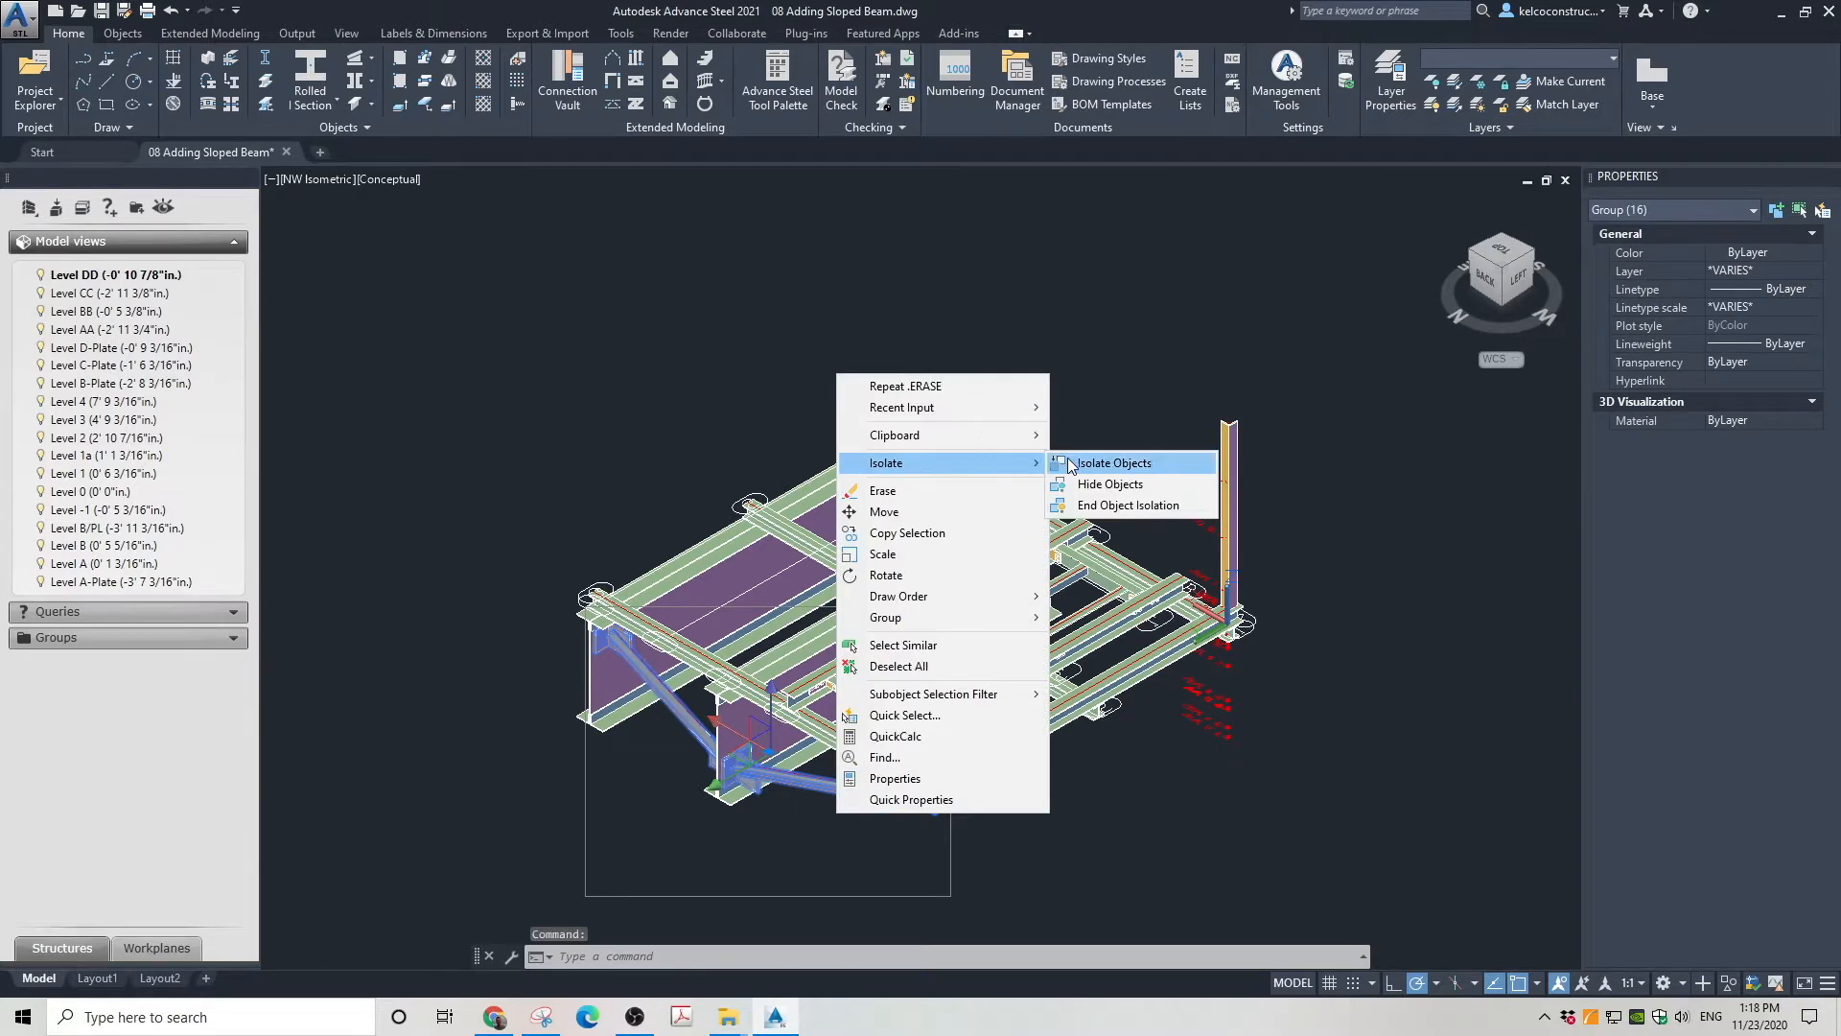
click(1117, 463)
scroll(907, 839, up, 5)
scroll(918, 832, up, 5)
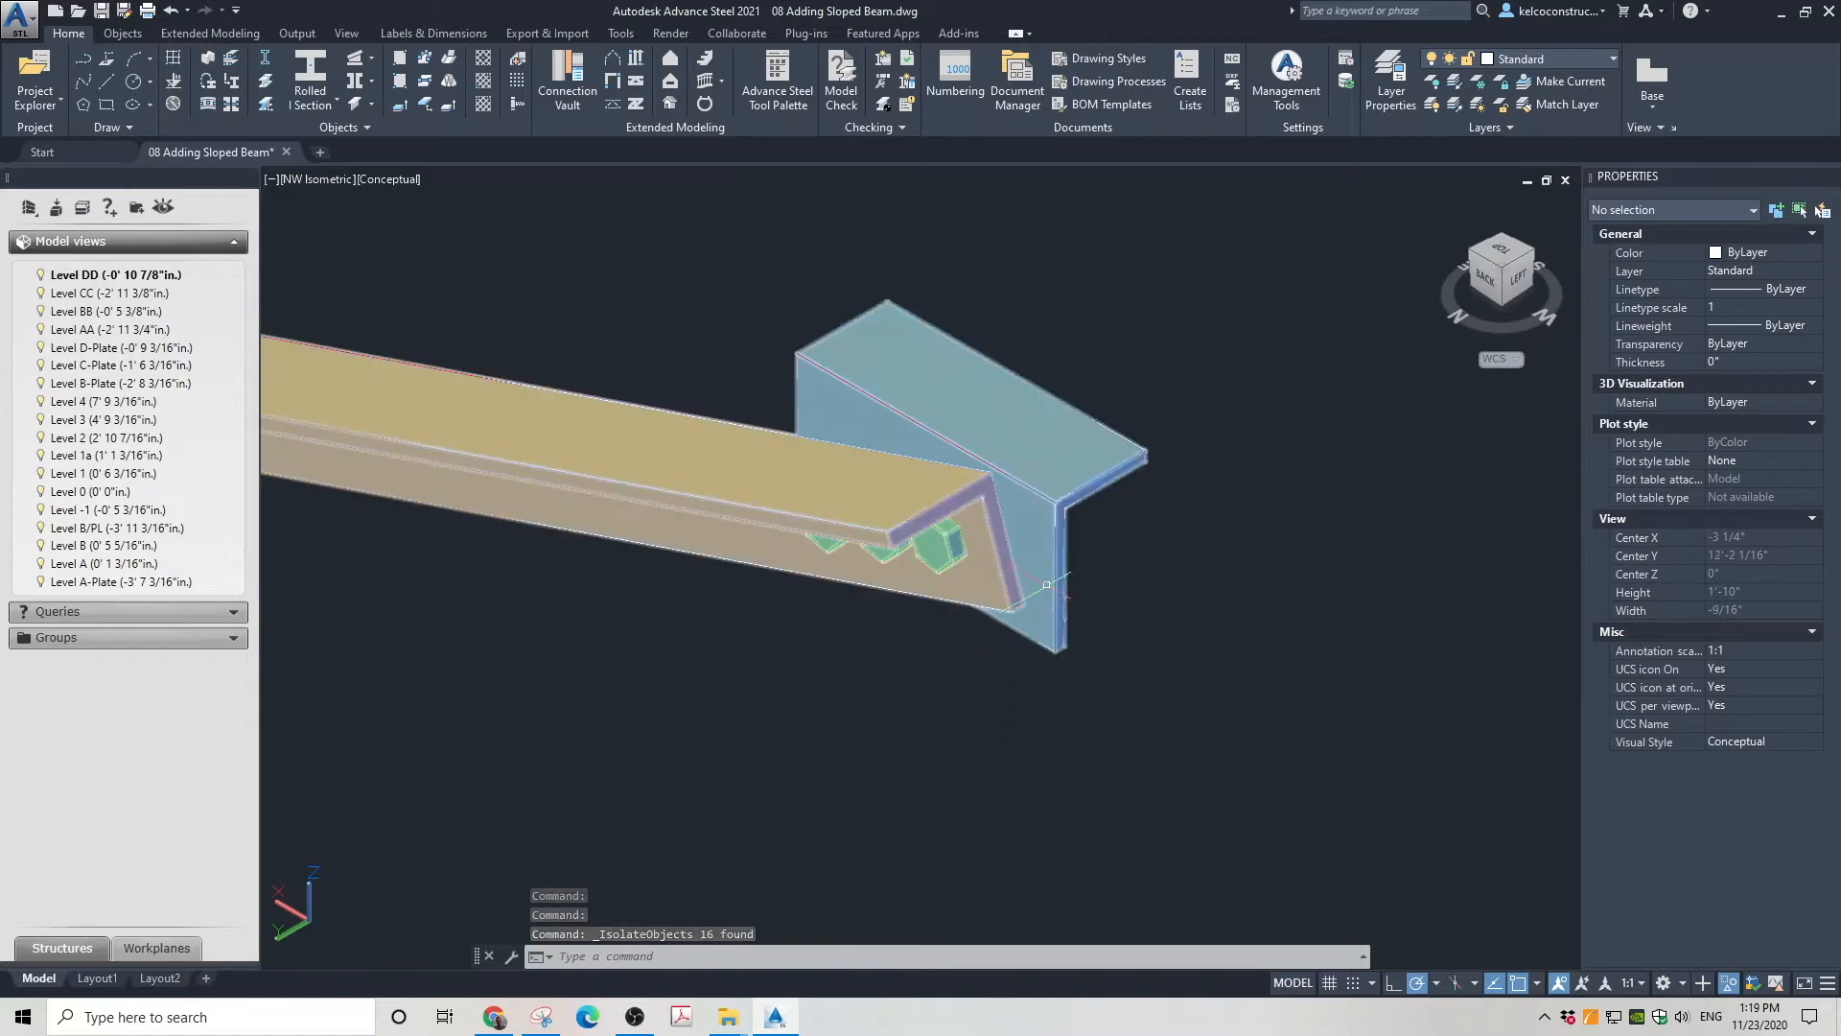
right_click(701, 461)
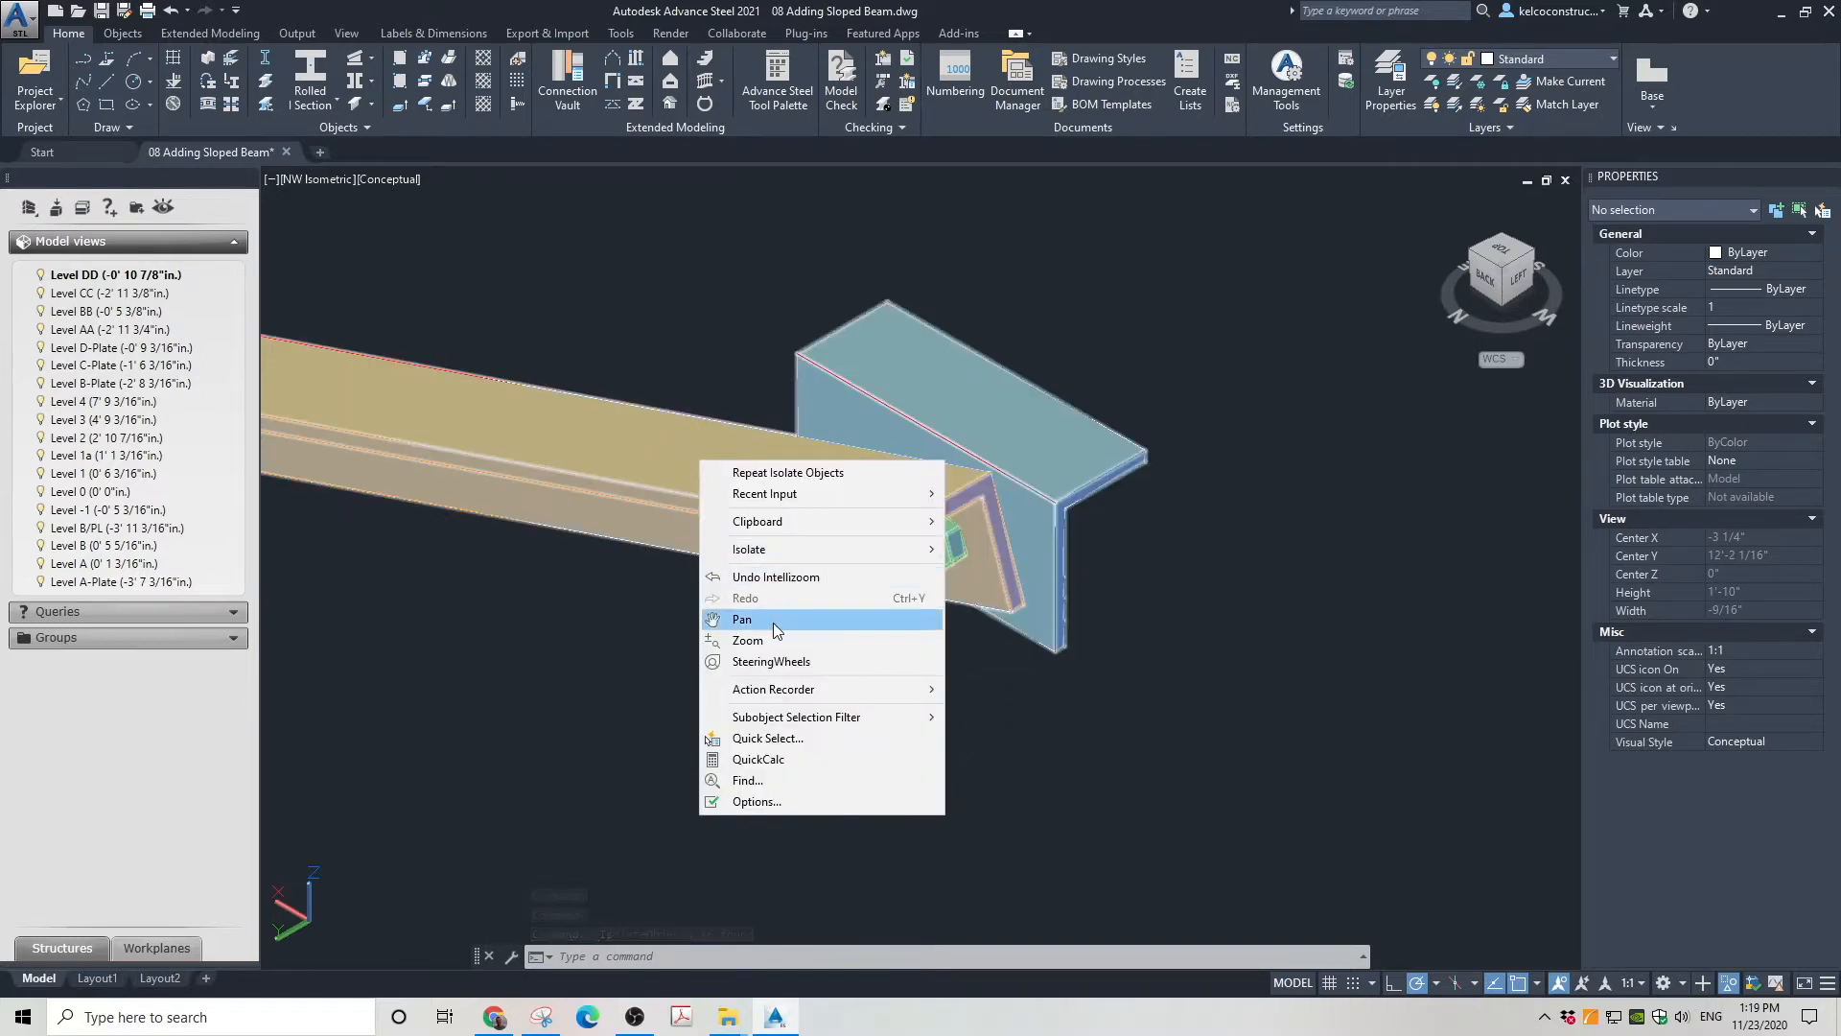
mouse_move(871, 546)
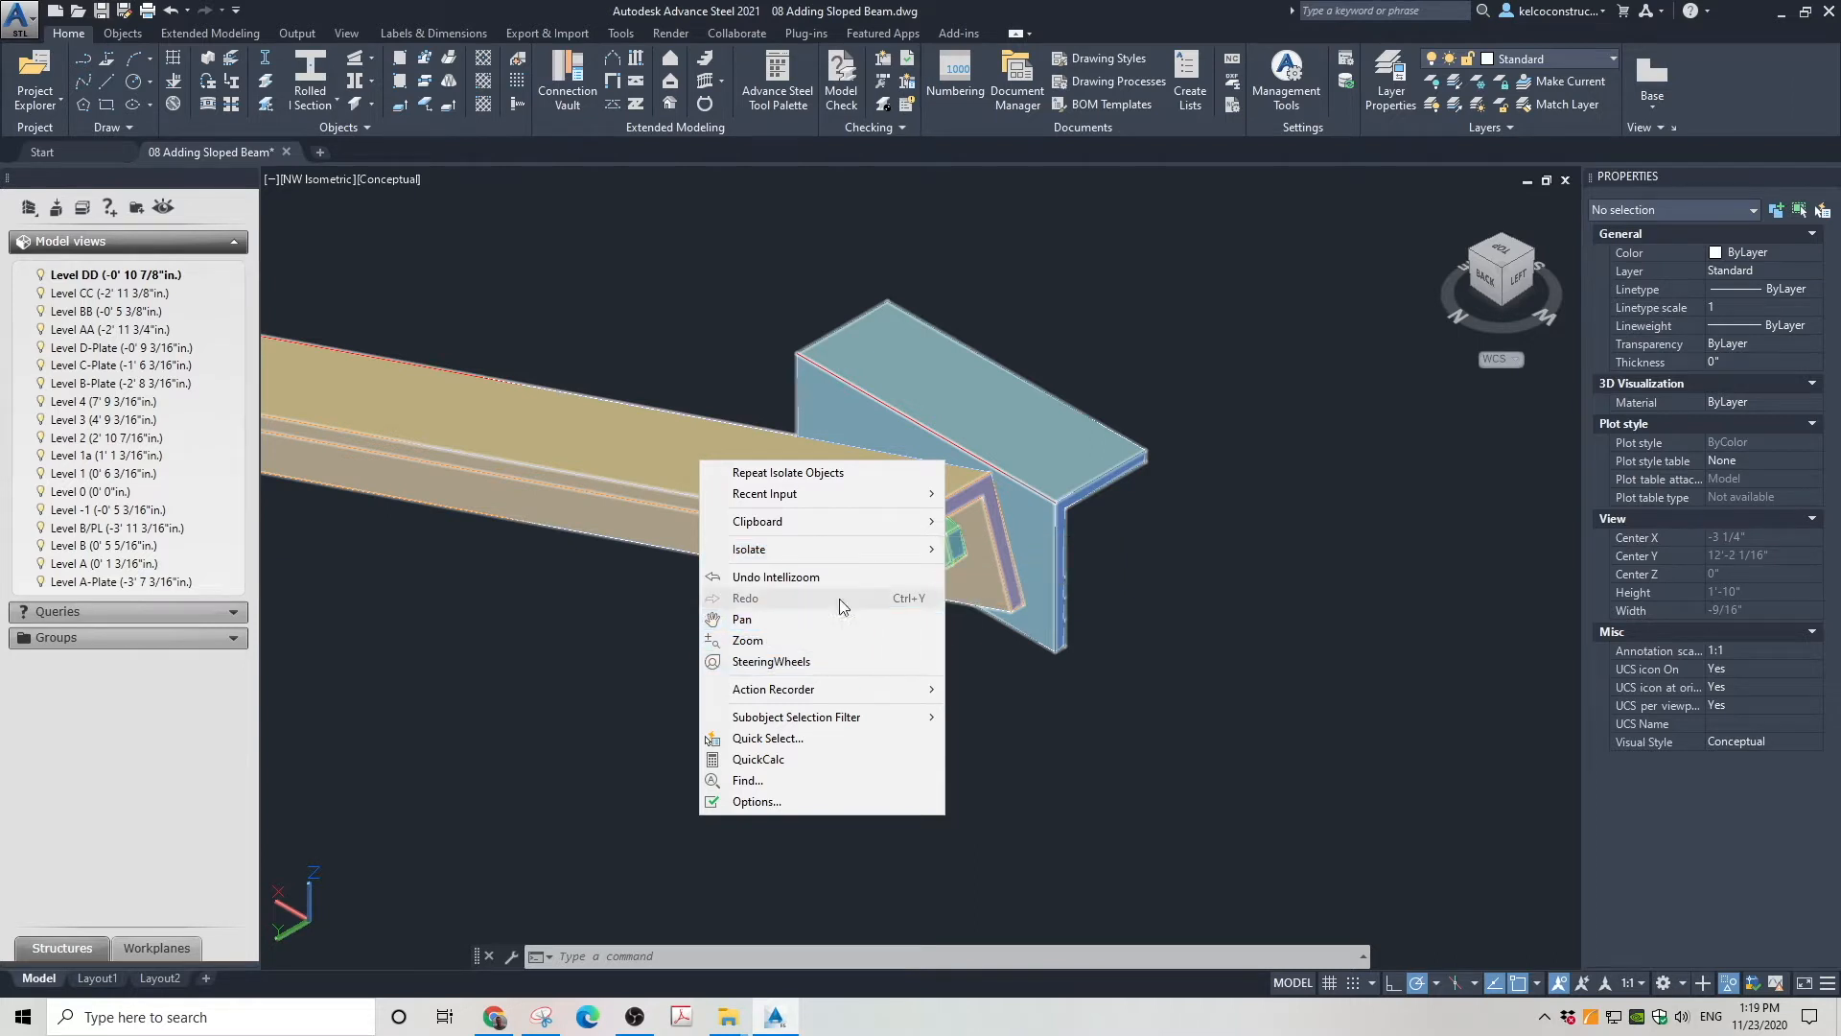
click(1036, 589)
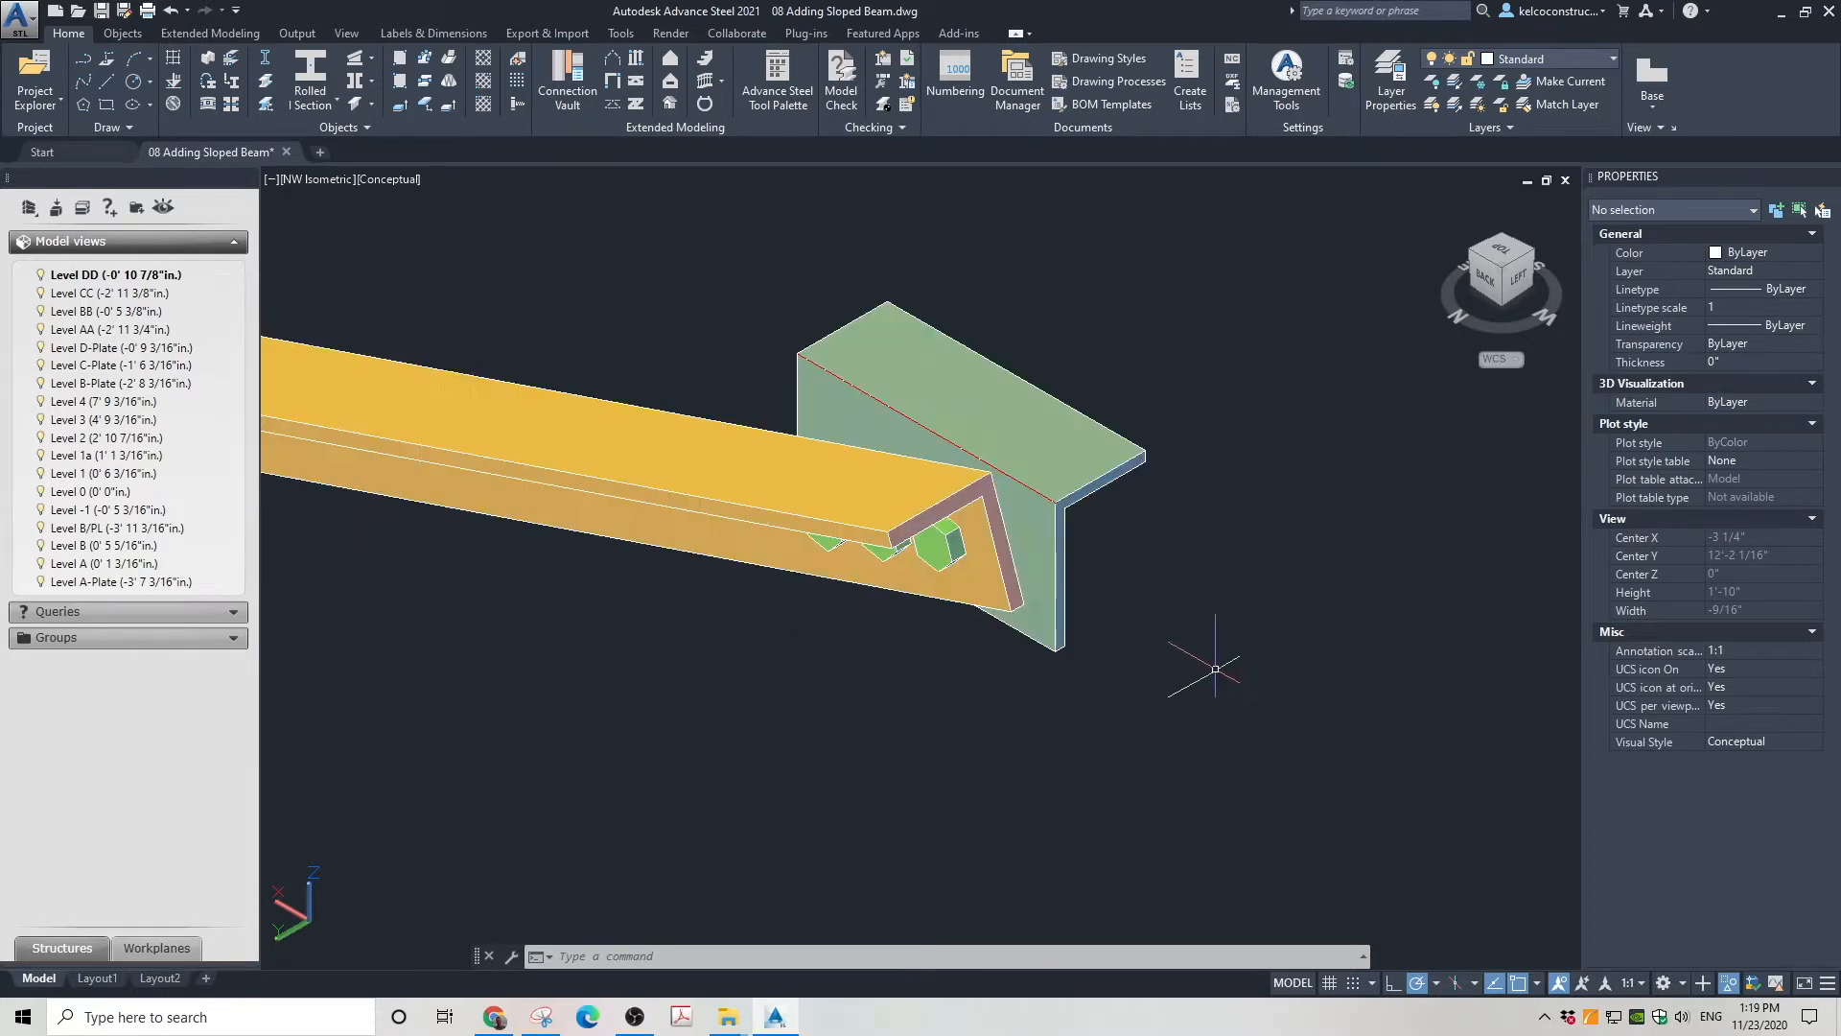
Select the grouped brace assembly, ungroup it into individual members, and clear the selection
click(1013, 527)
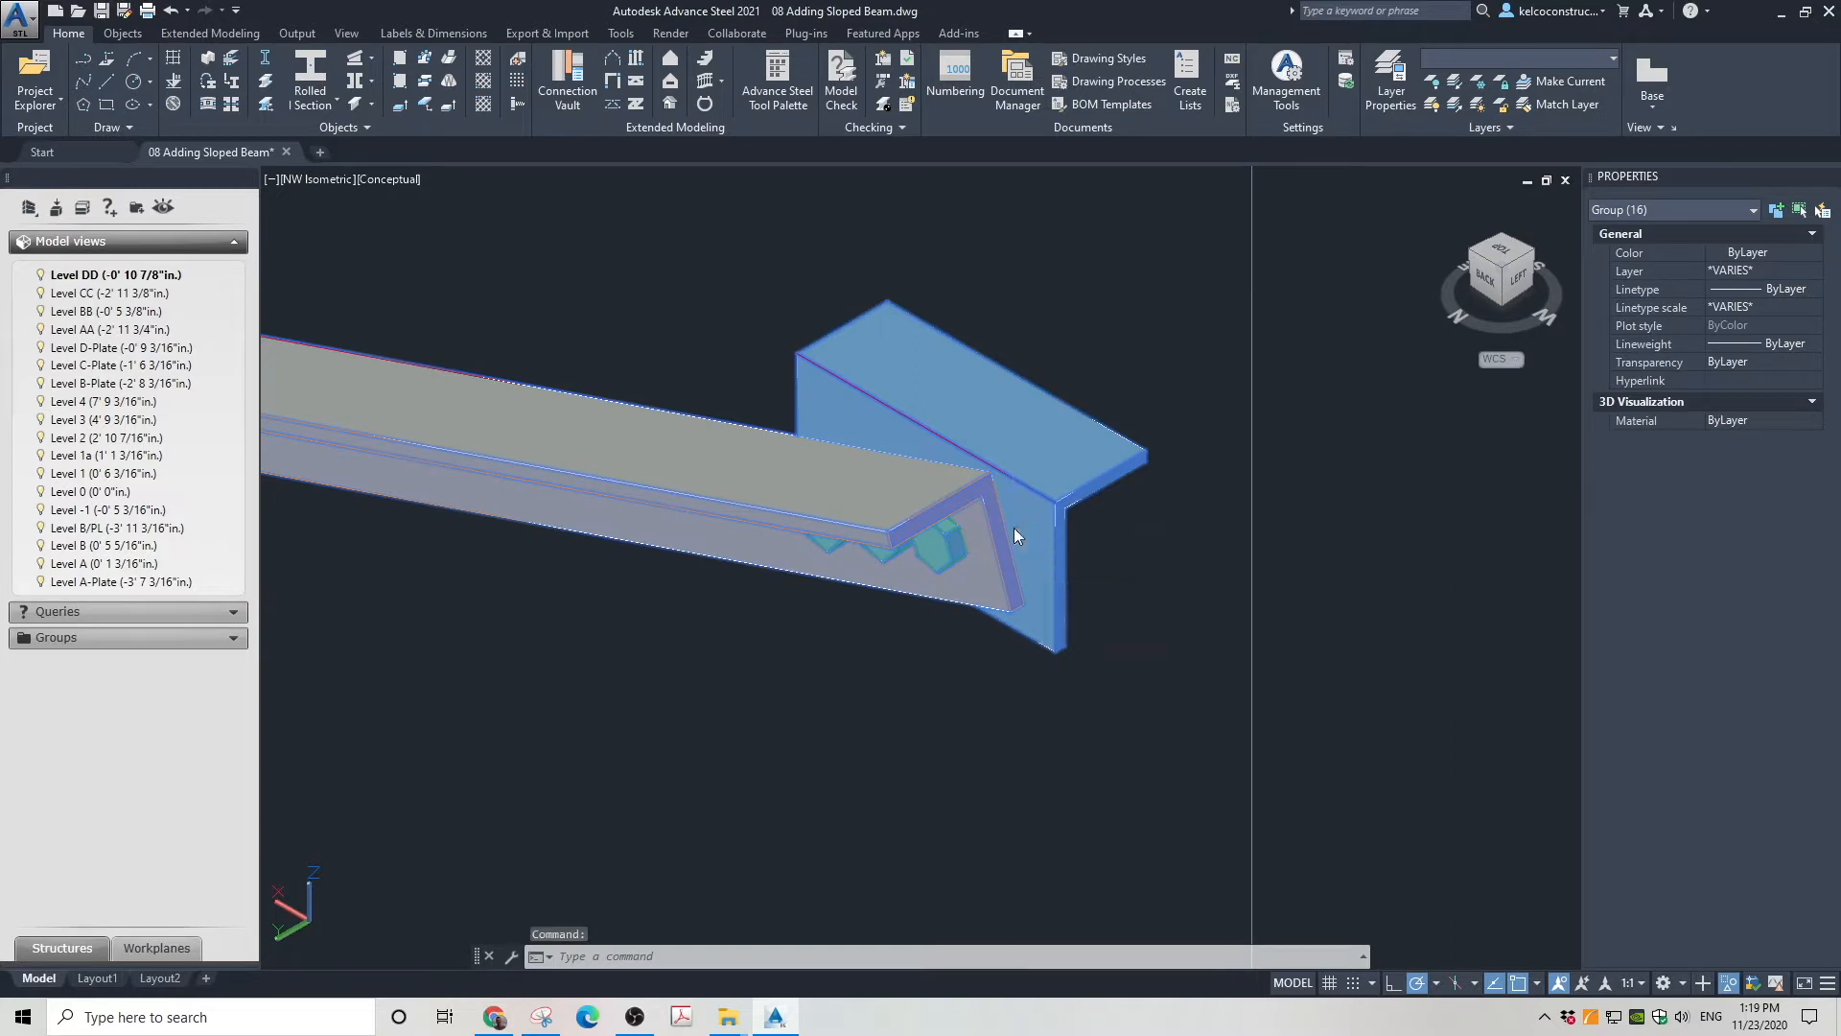
right_click(1015, 528)
mouse_move(1103, 772)
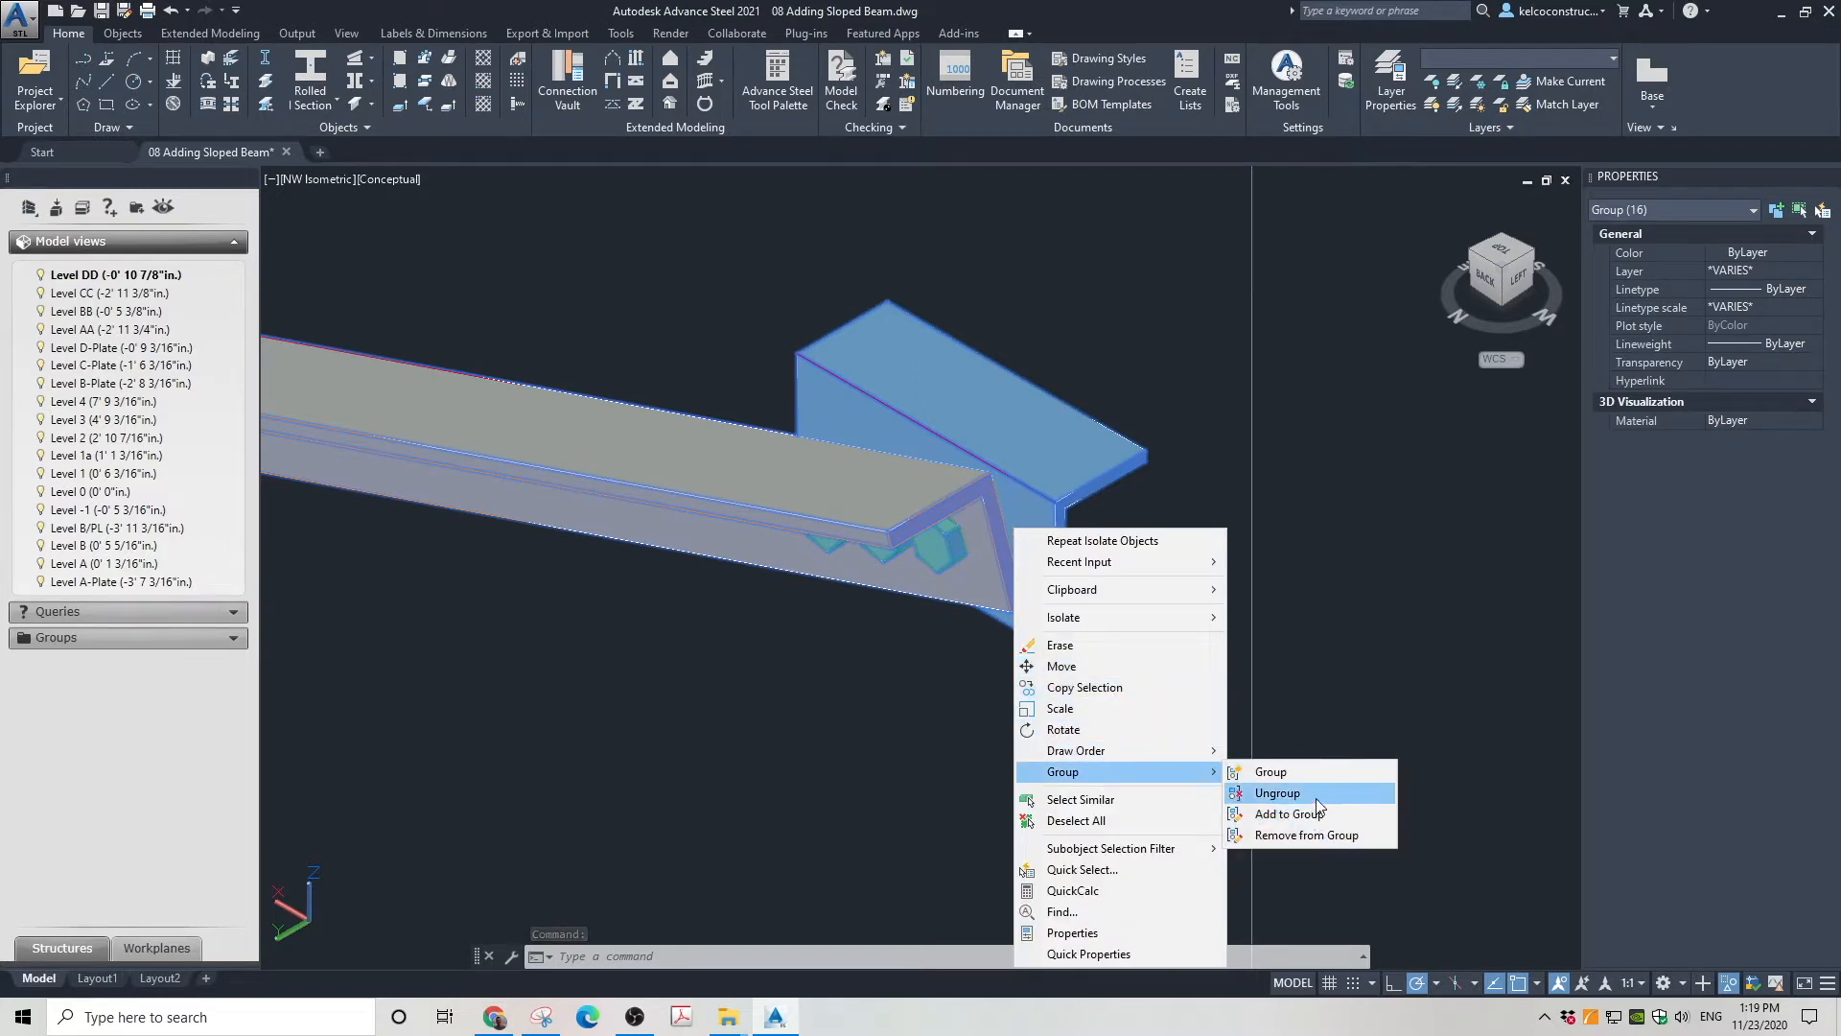
click(1277, 792)
click(1415, 710)
click(1183, 615)
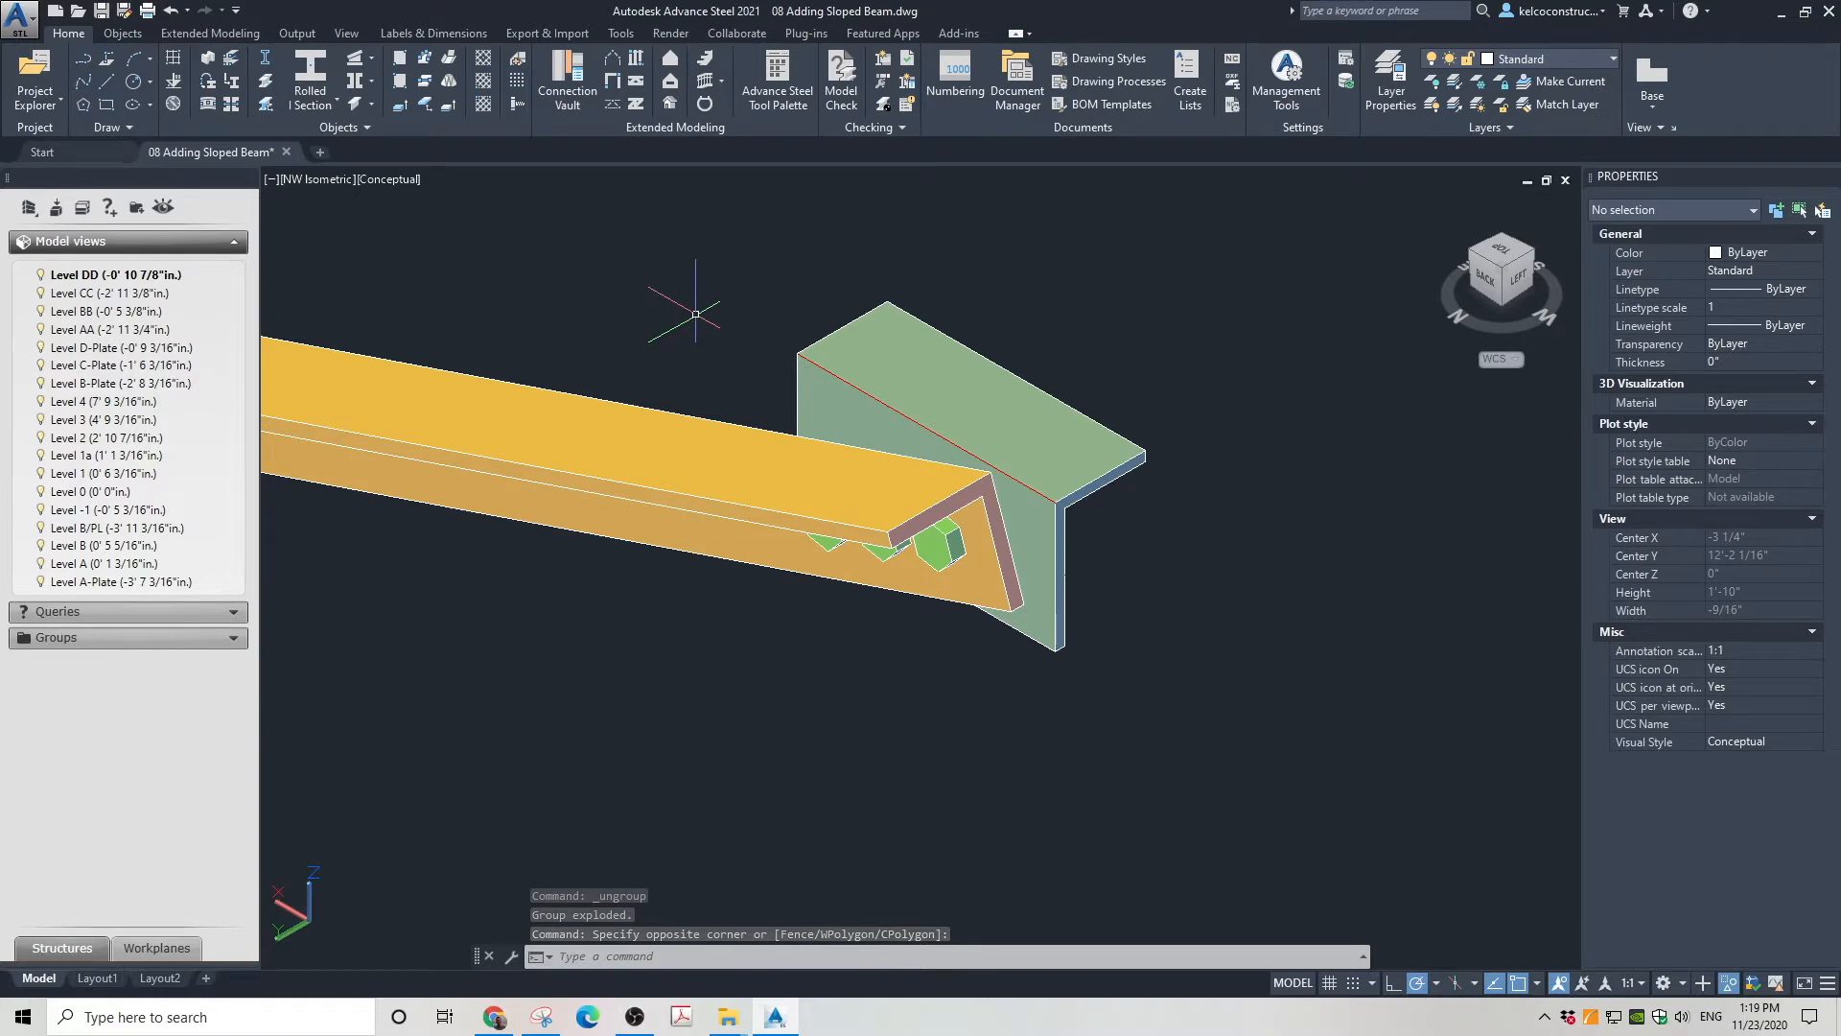
Set a three-point UCS on the clip angle, with its origin at the near heel corner, X along the heel edge and Y down the vertical leg
click(767, 69)
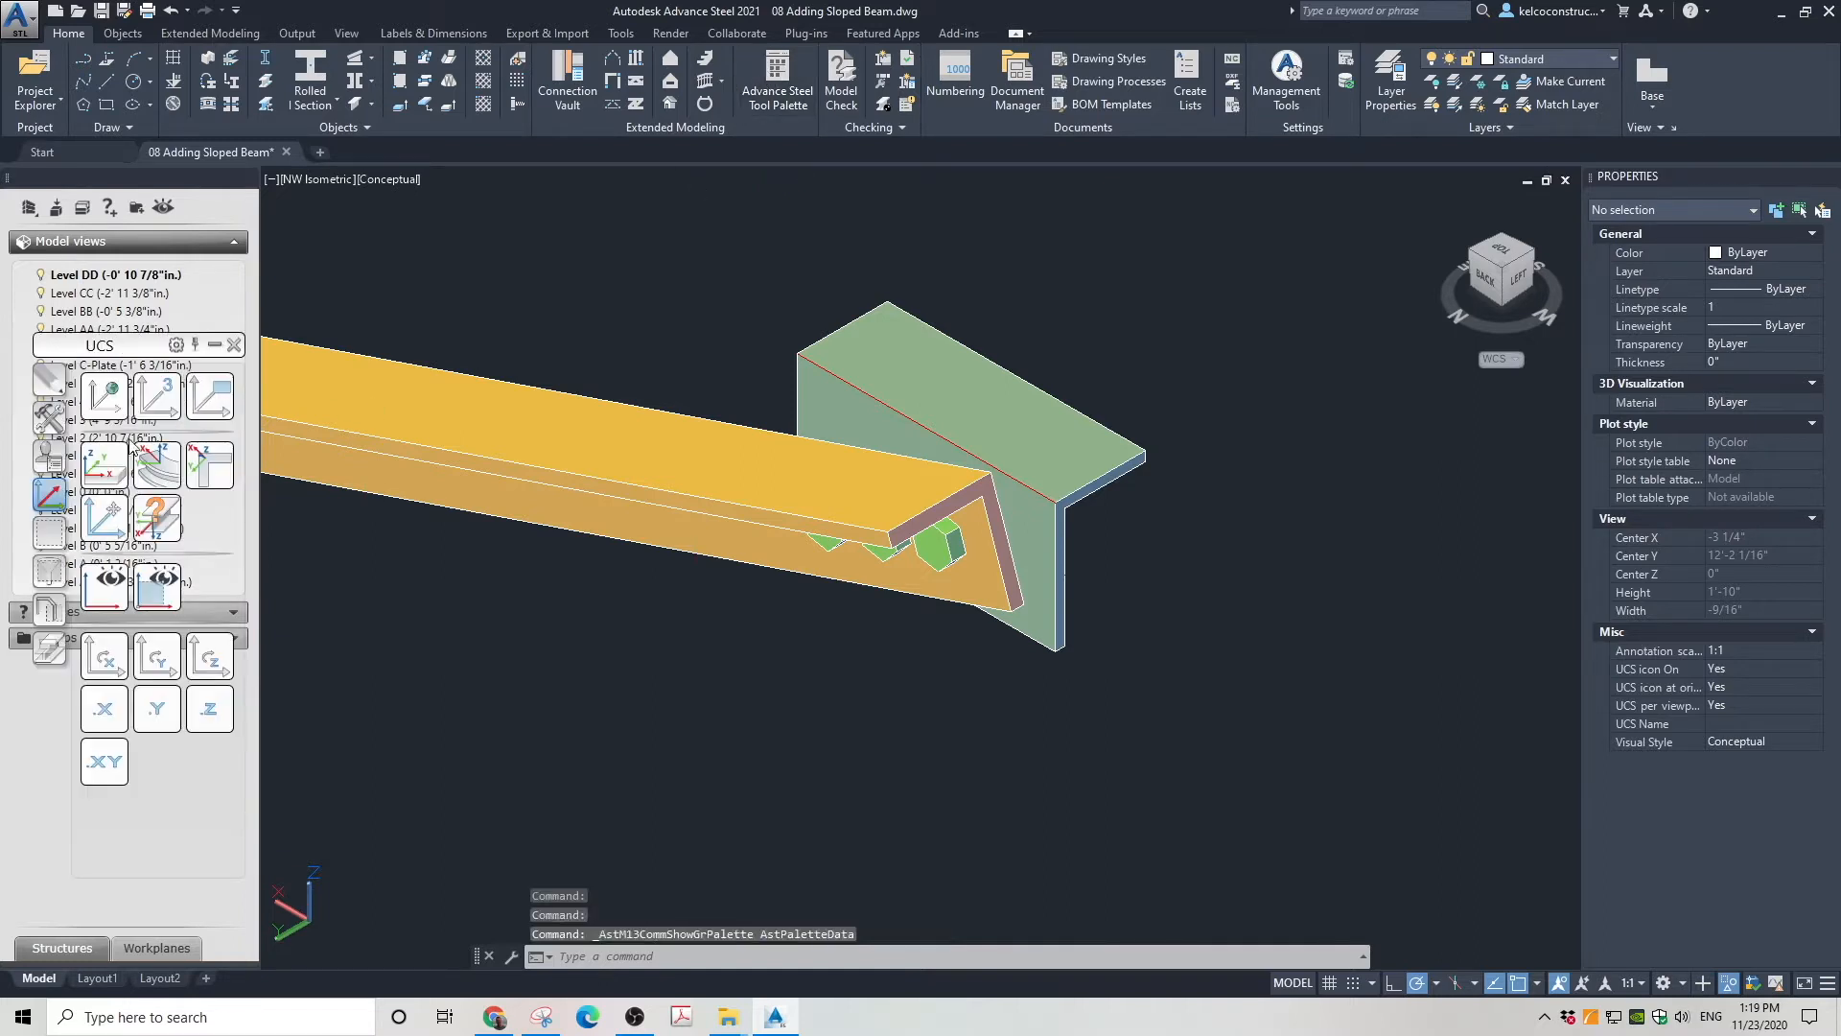
click(96, 407)
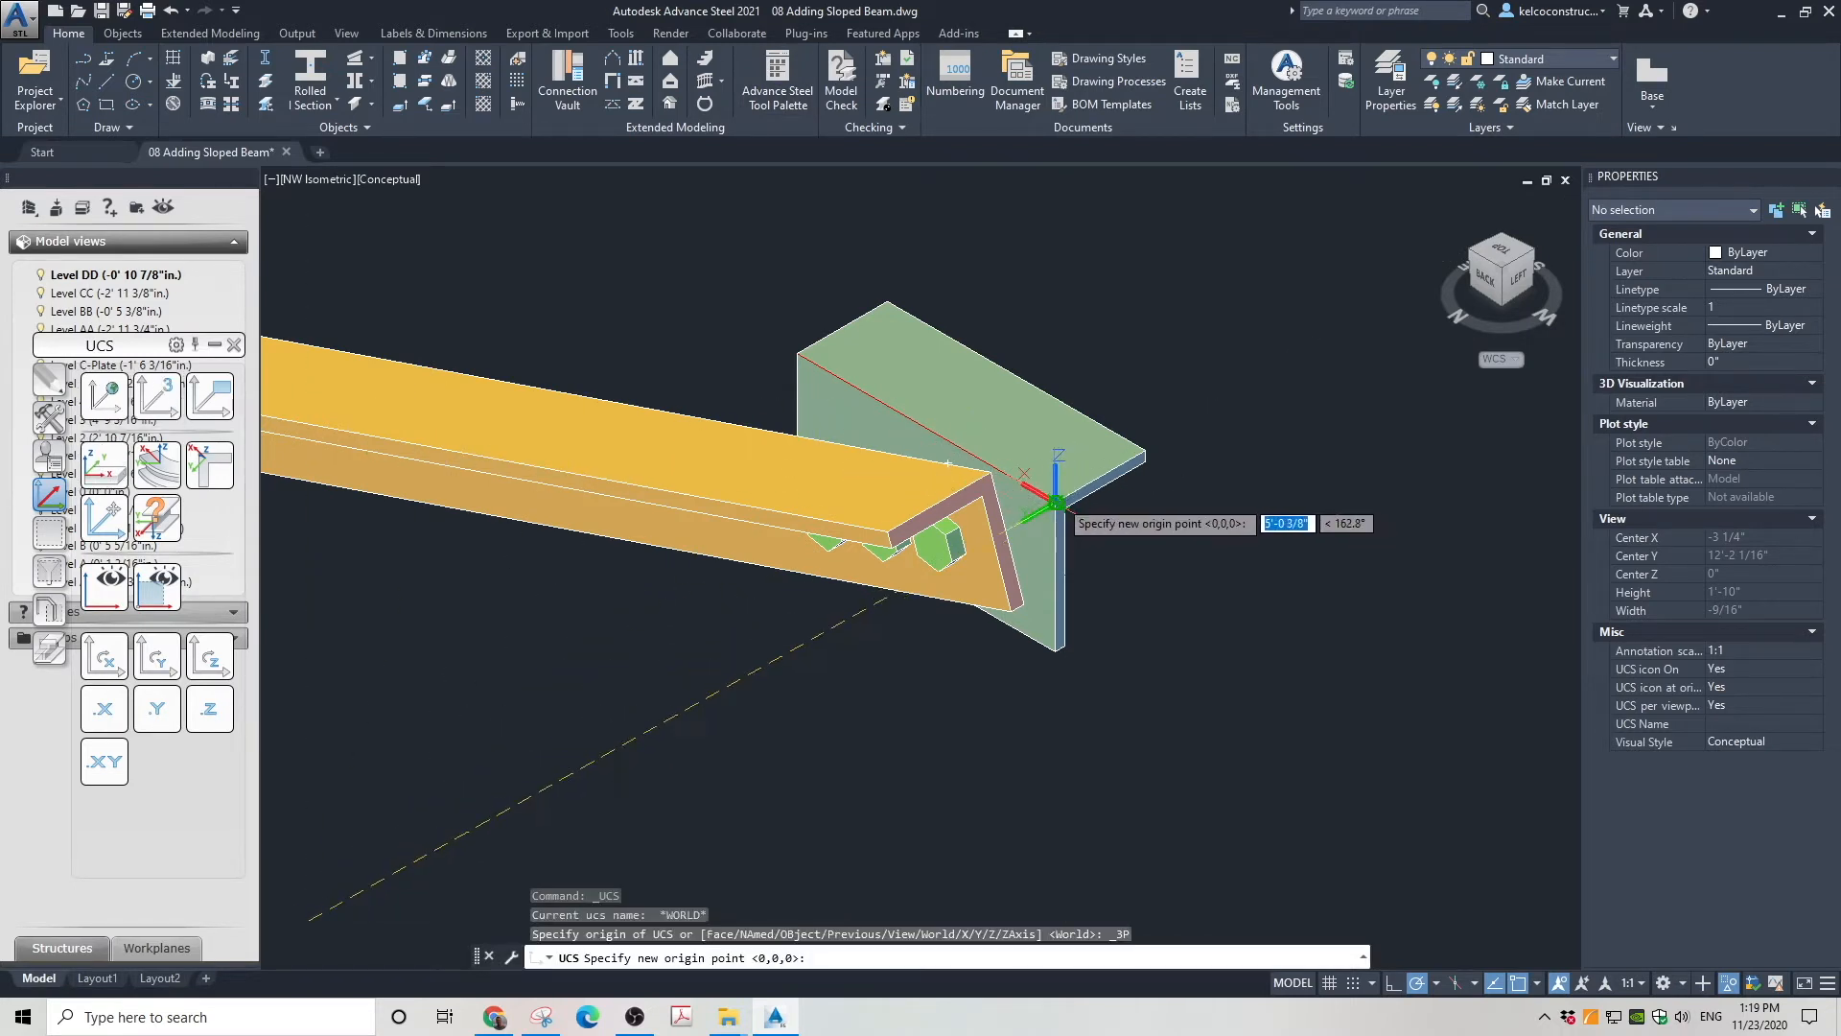
click(1055, 499)
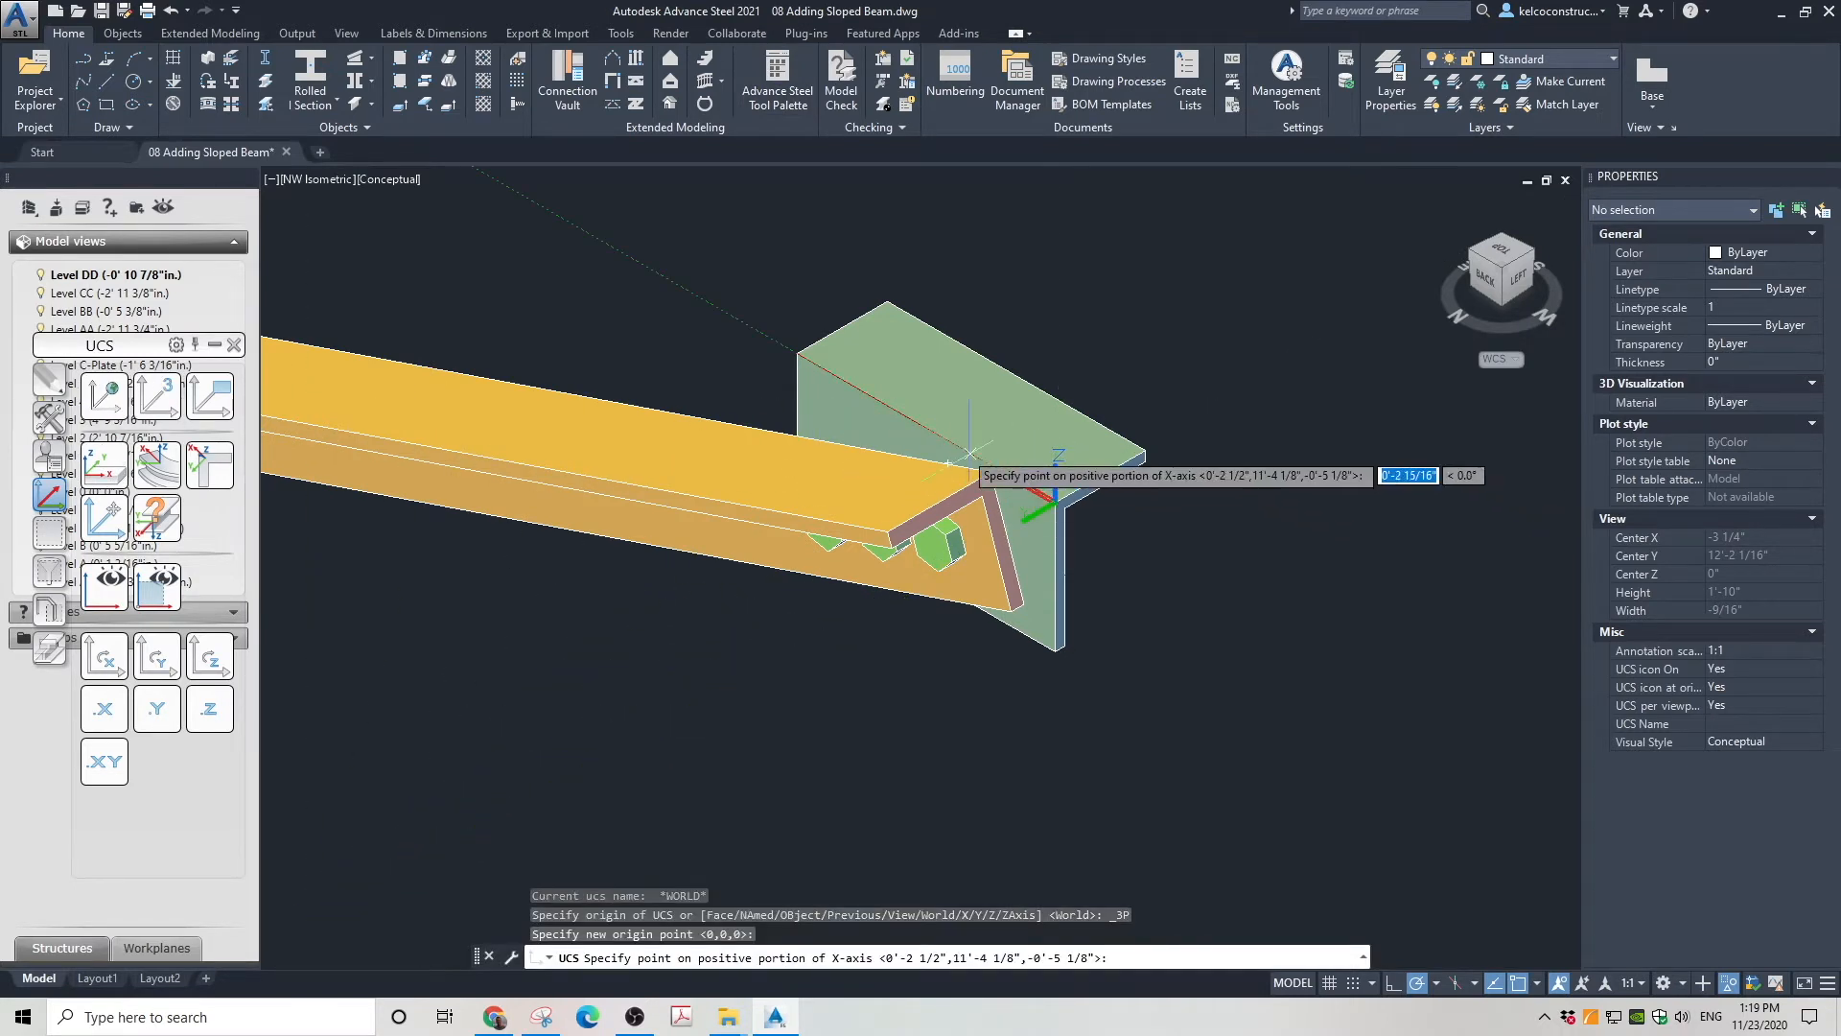
click(798, 355)
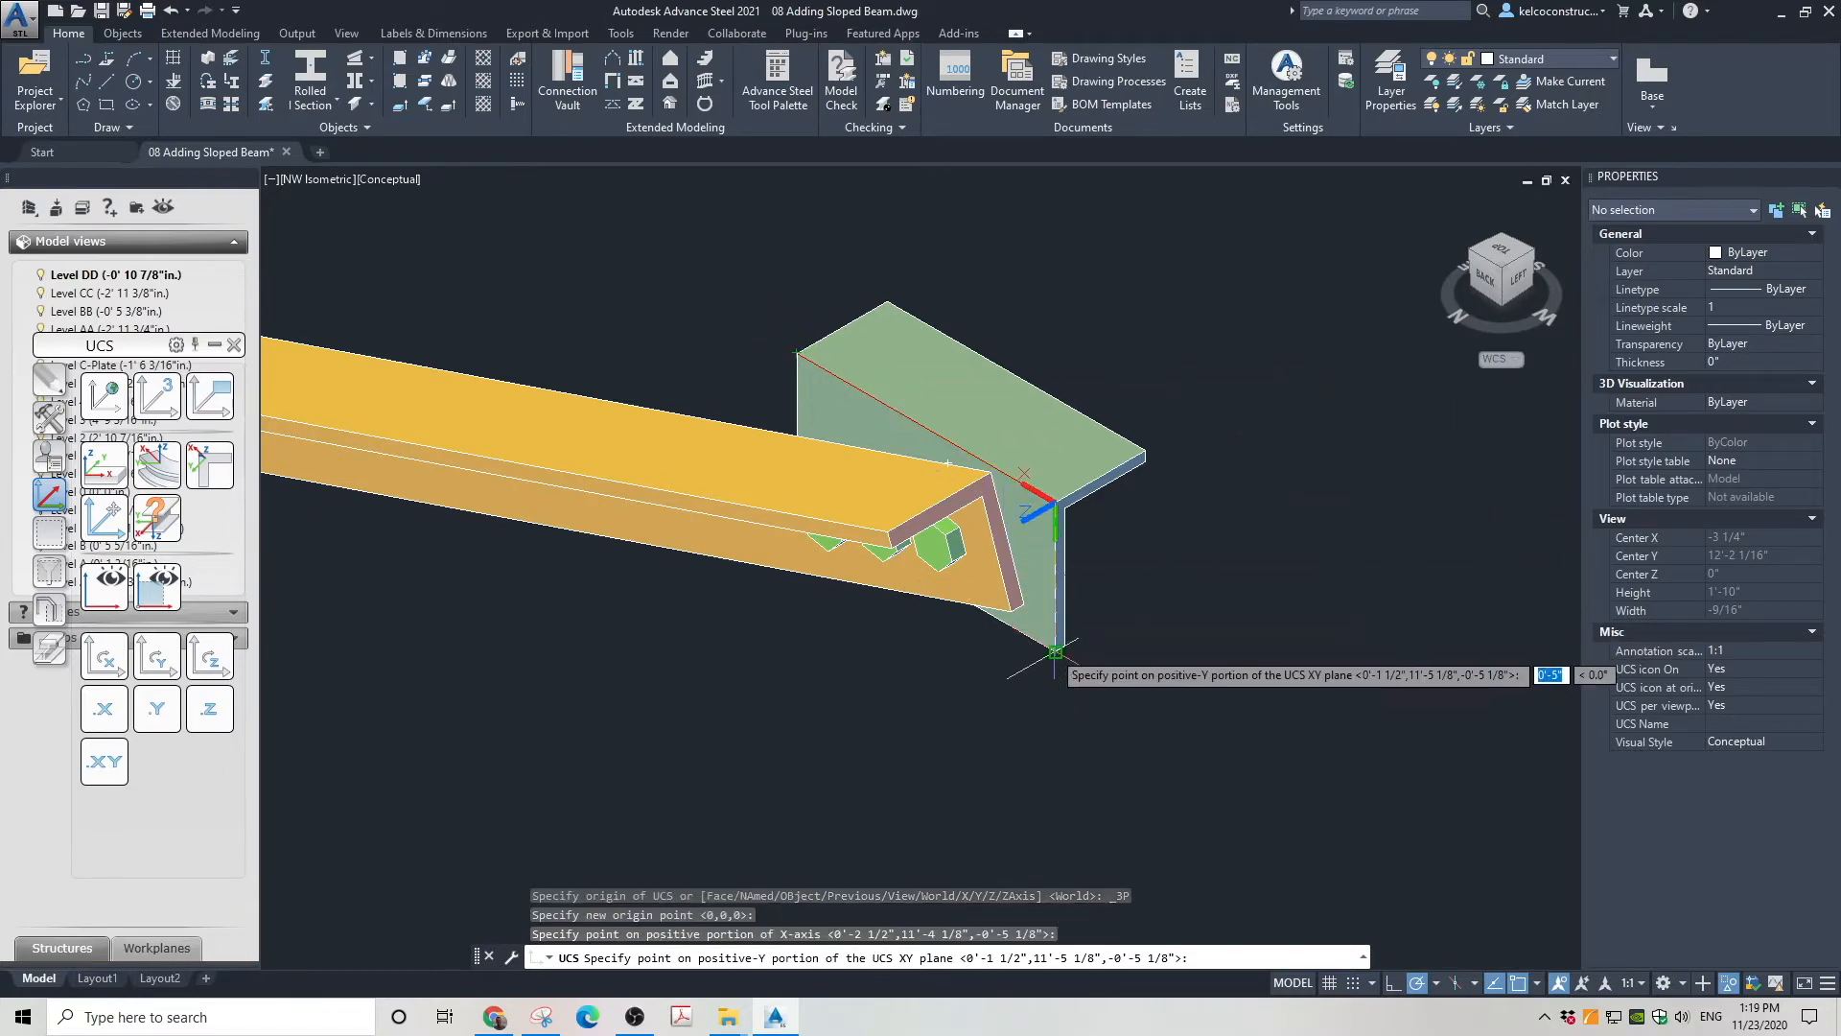
click(1001, 606)
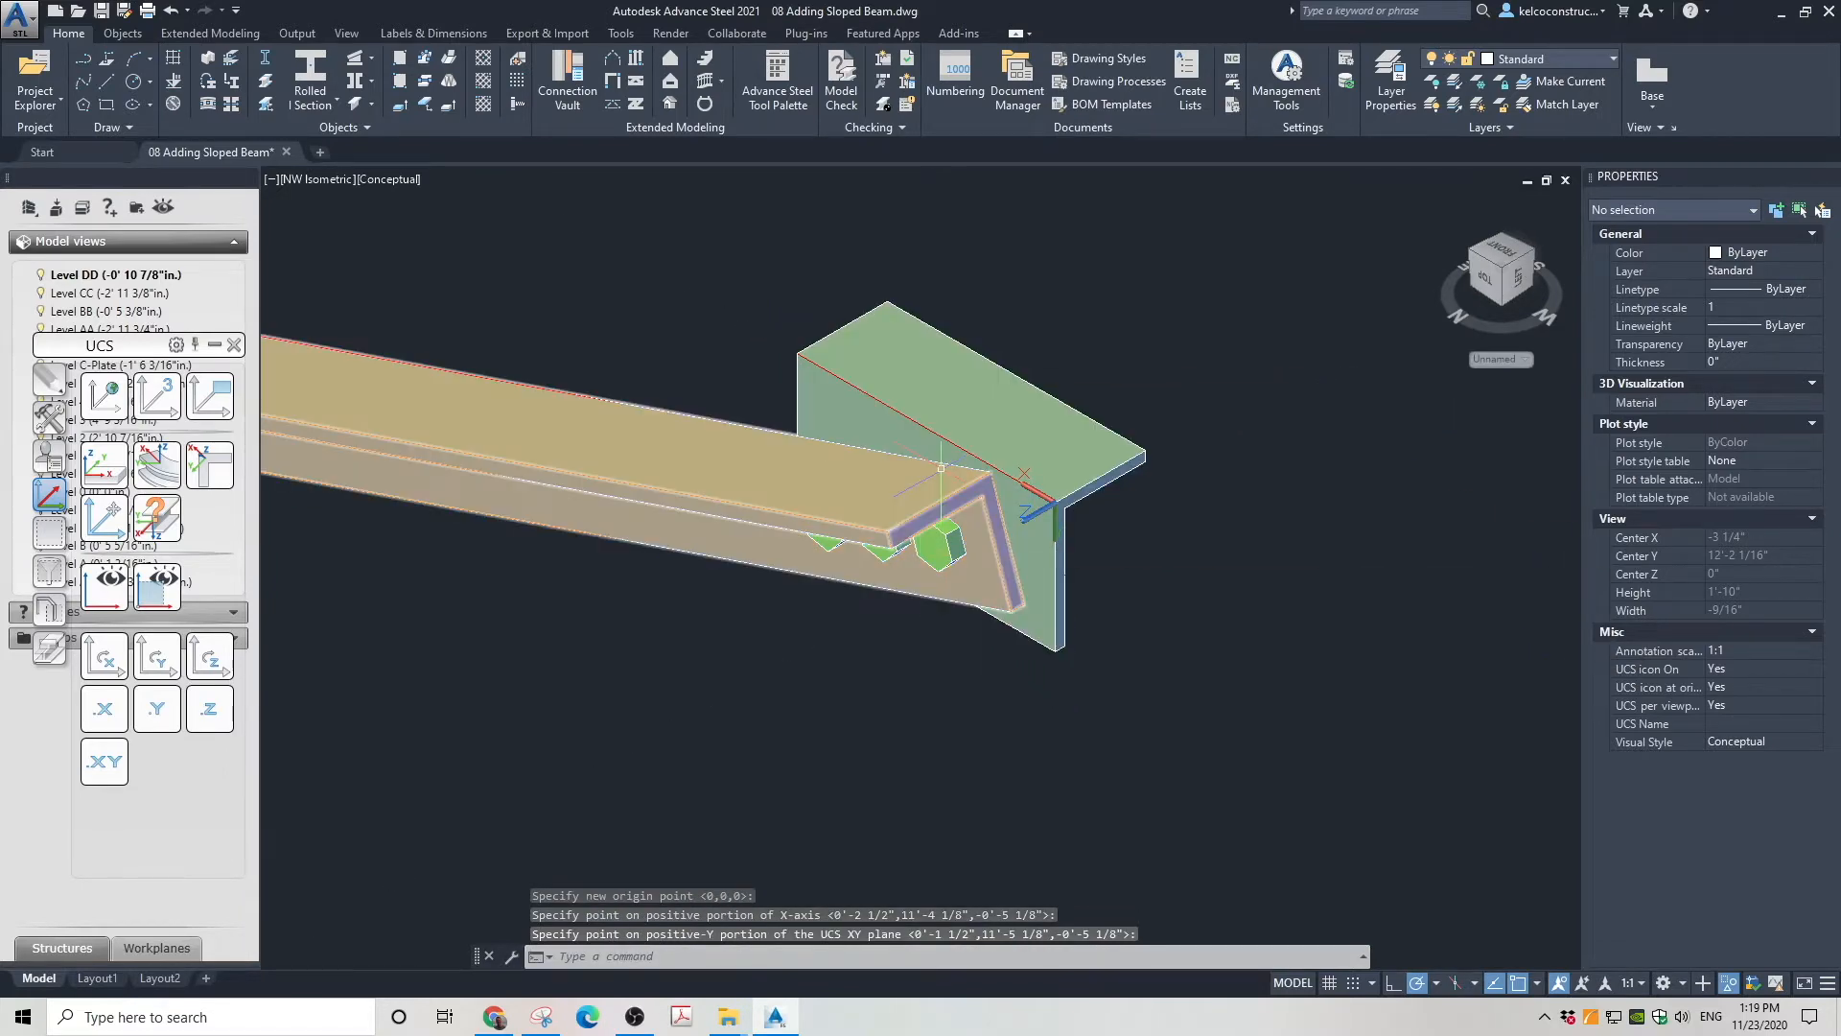
Draw a line along the full heel edge of the clip angle, starting at the UCS origin
scroll(951, 518, up, 2)
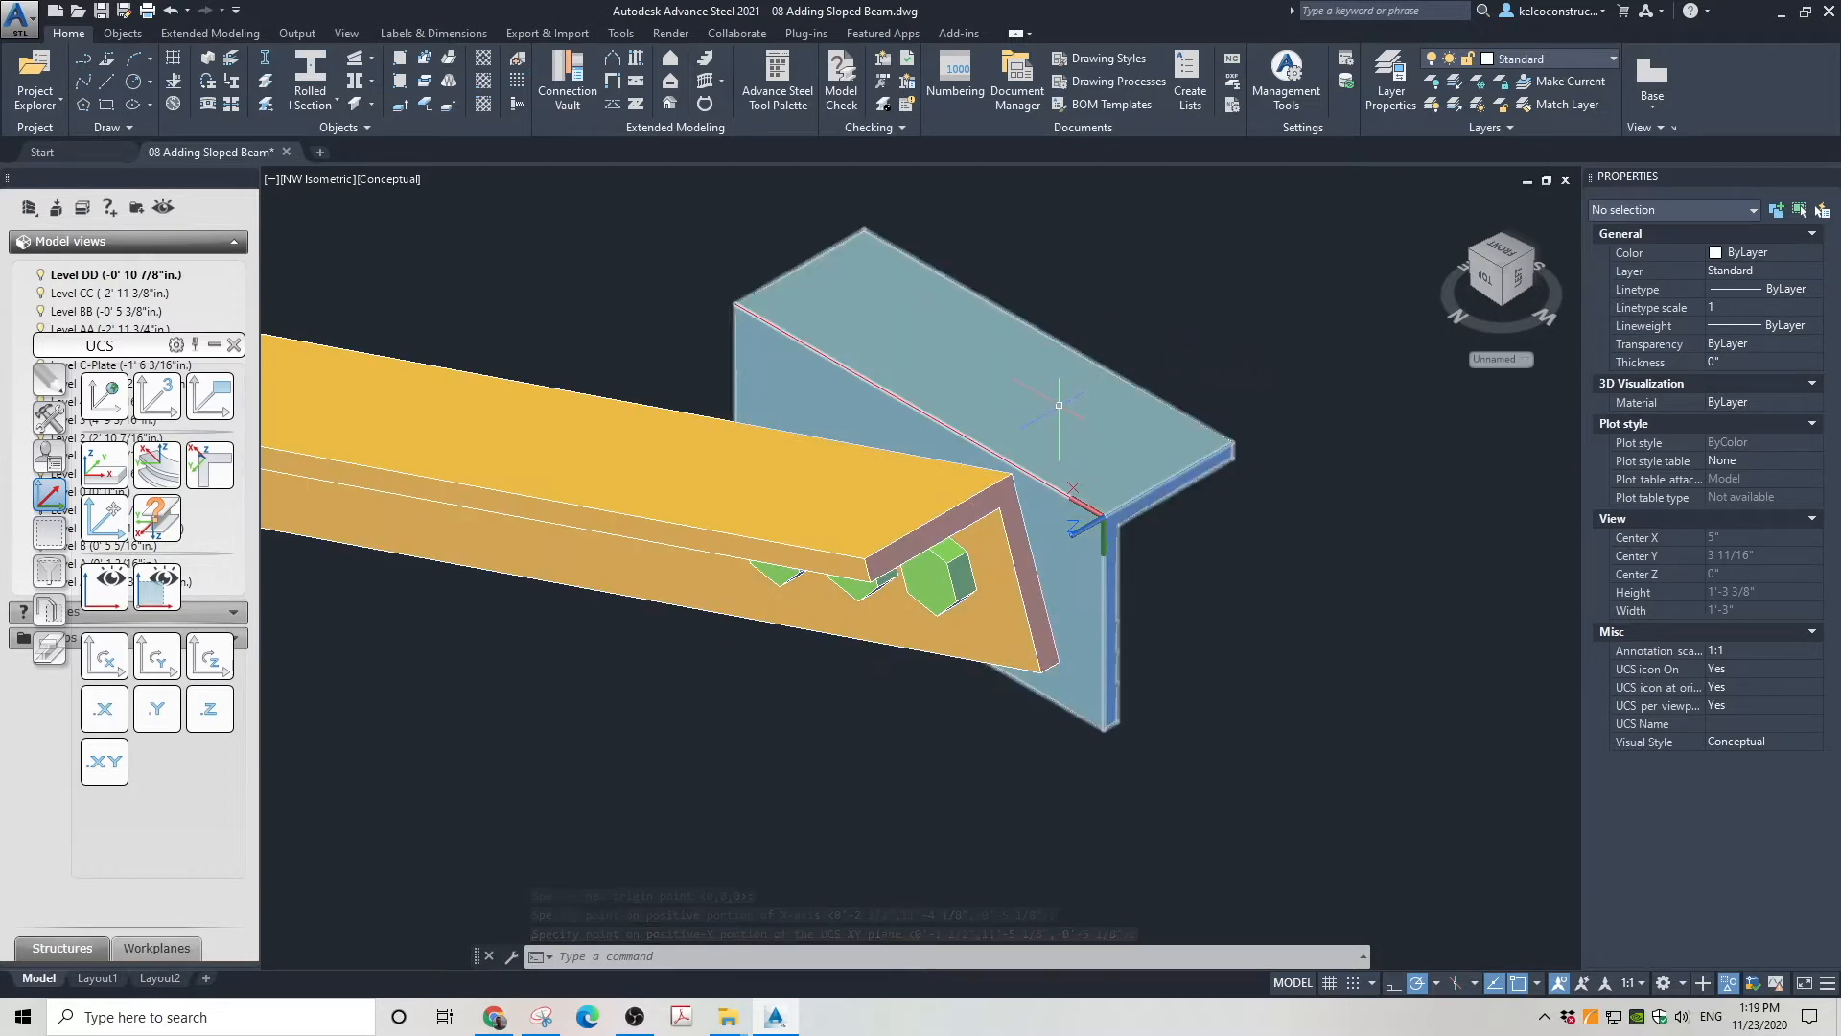
text(L)
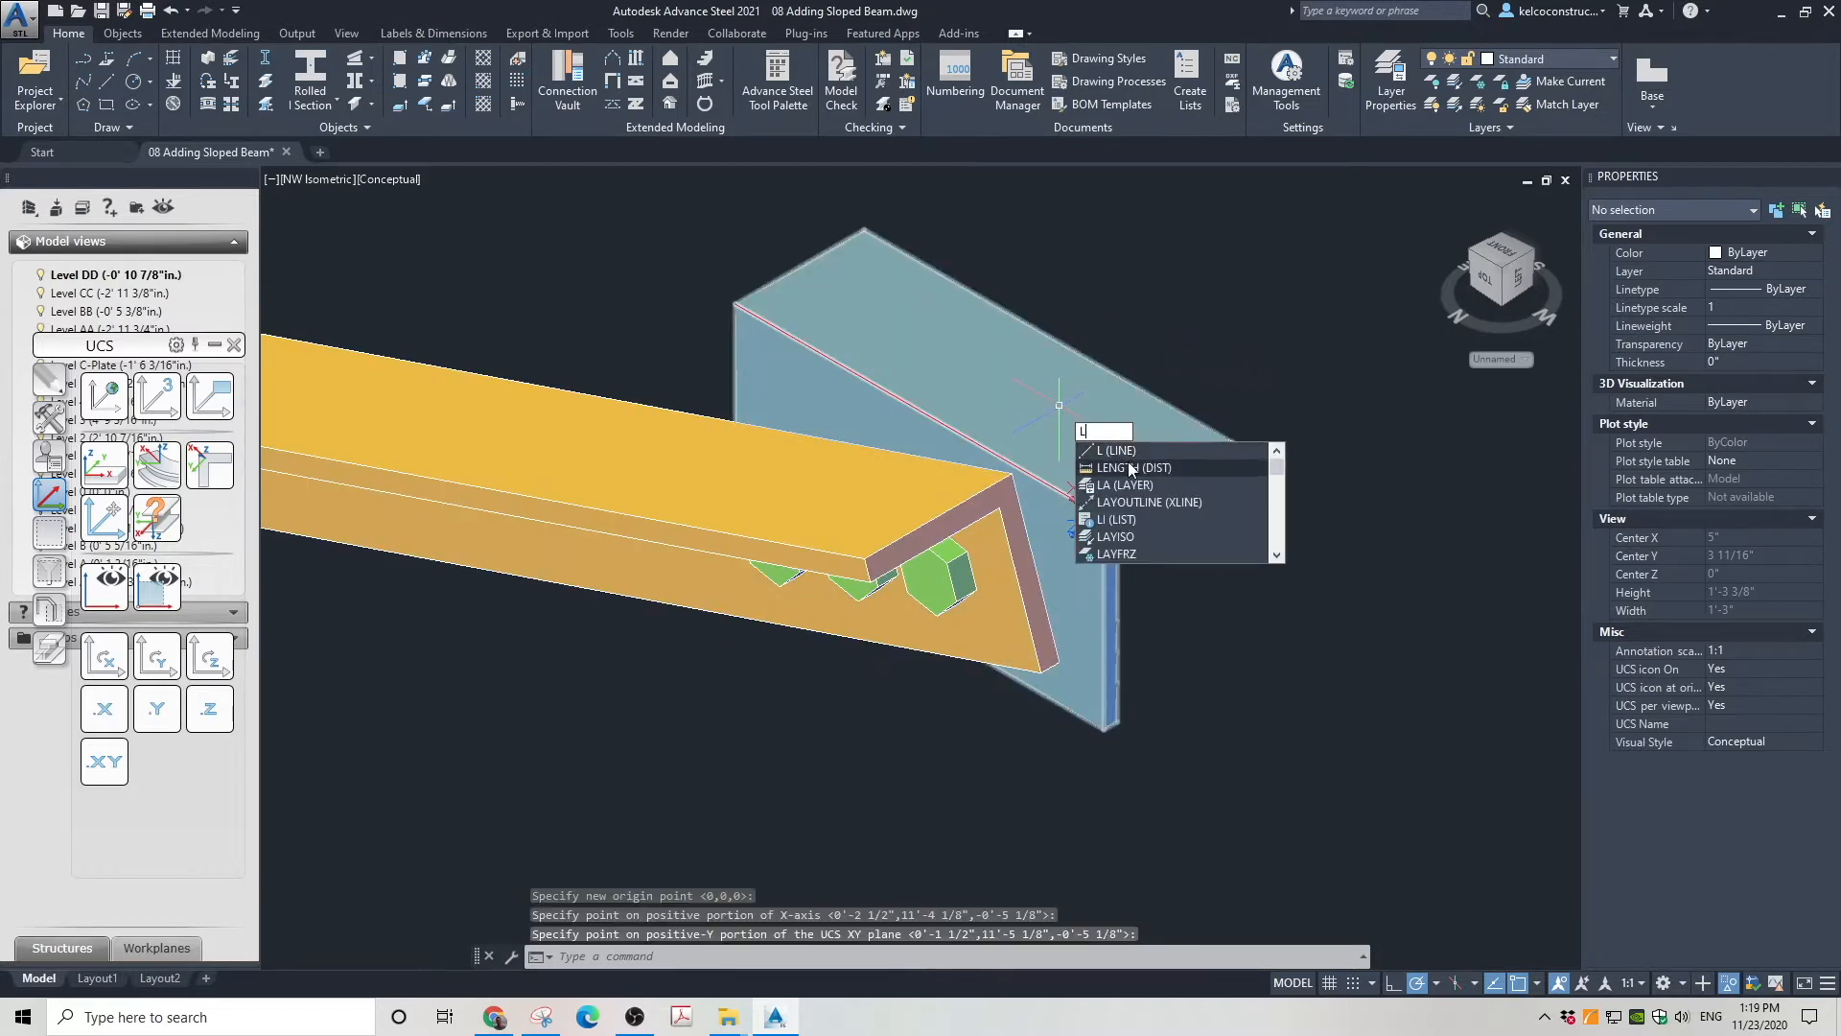
key(Return)
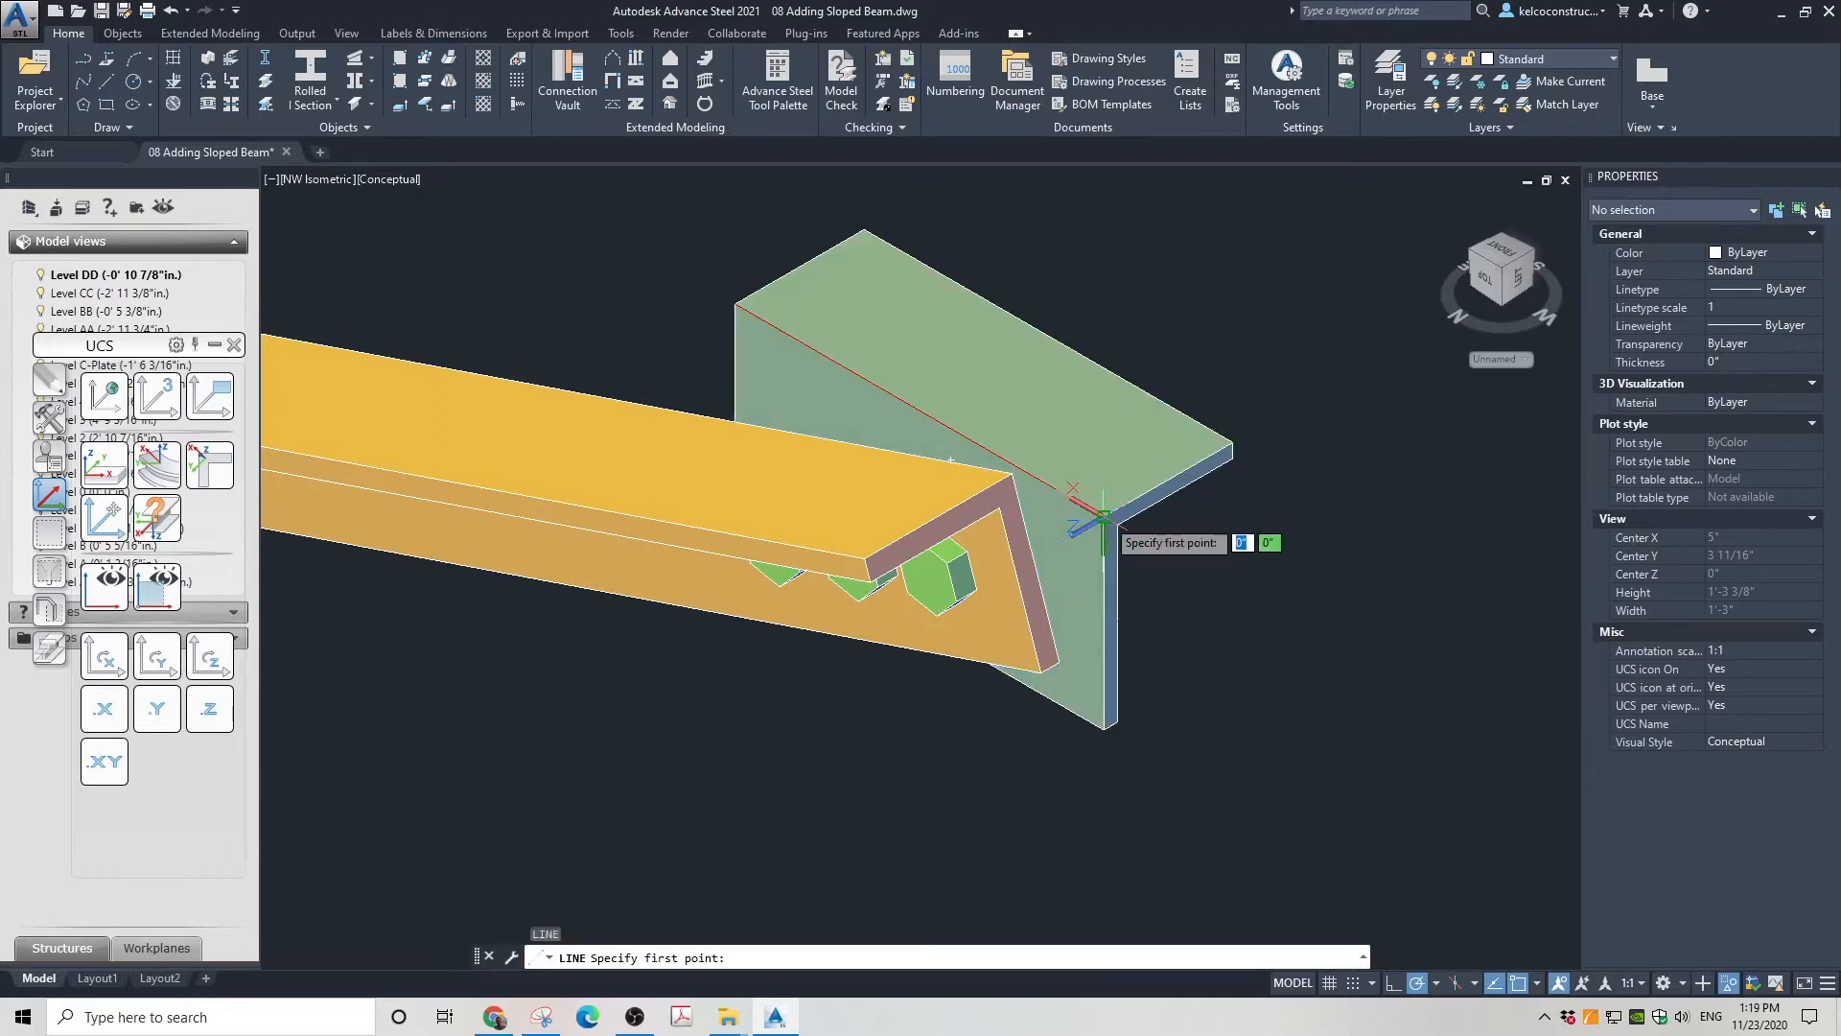
click(1104, 517)
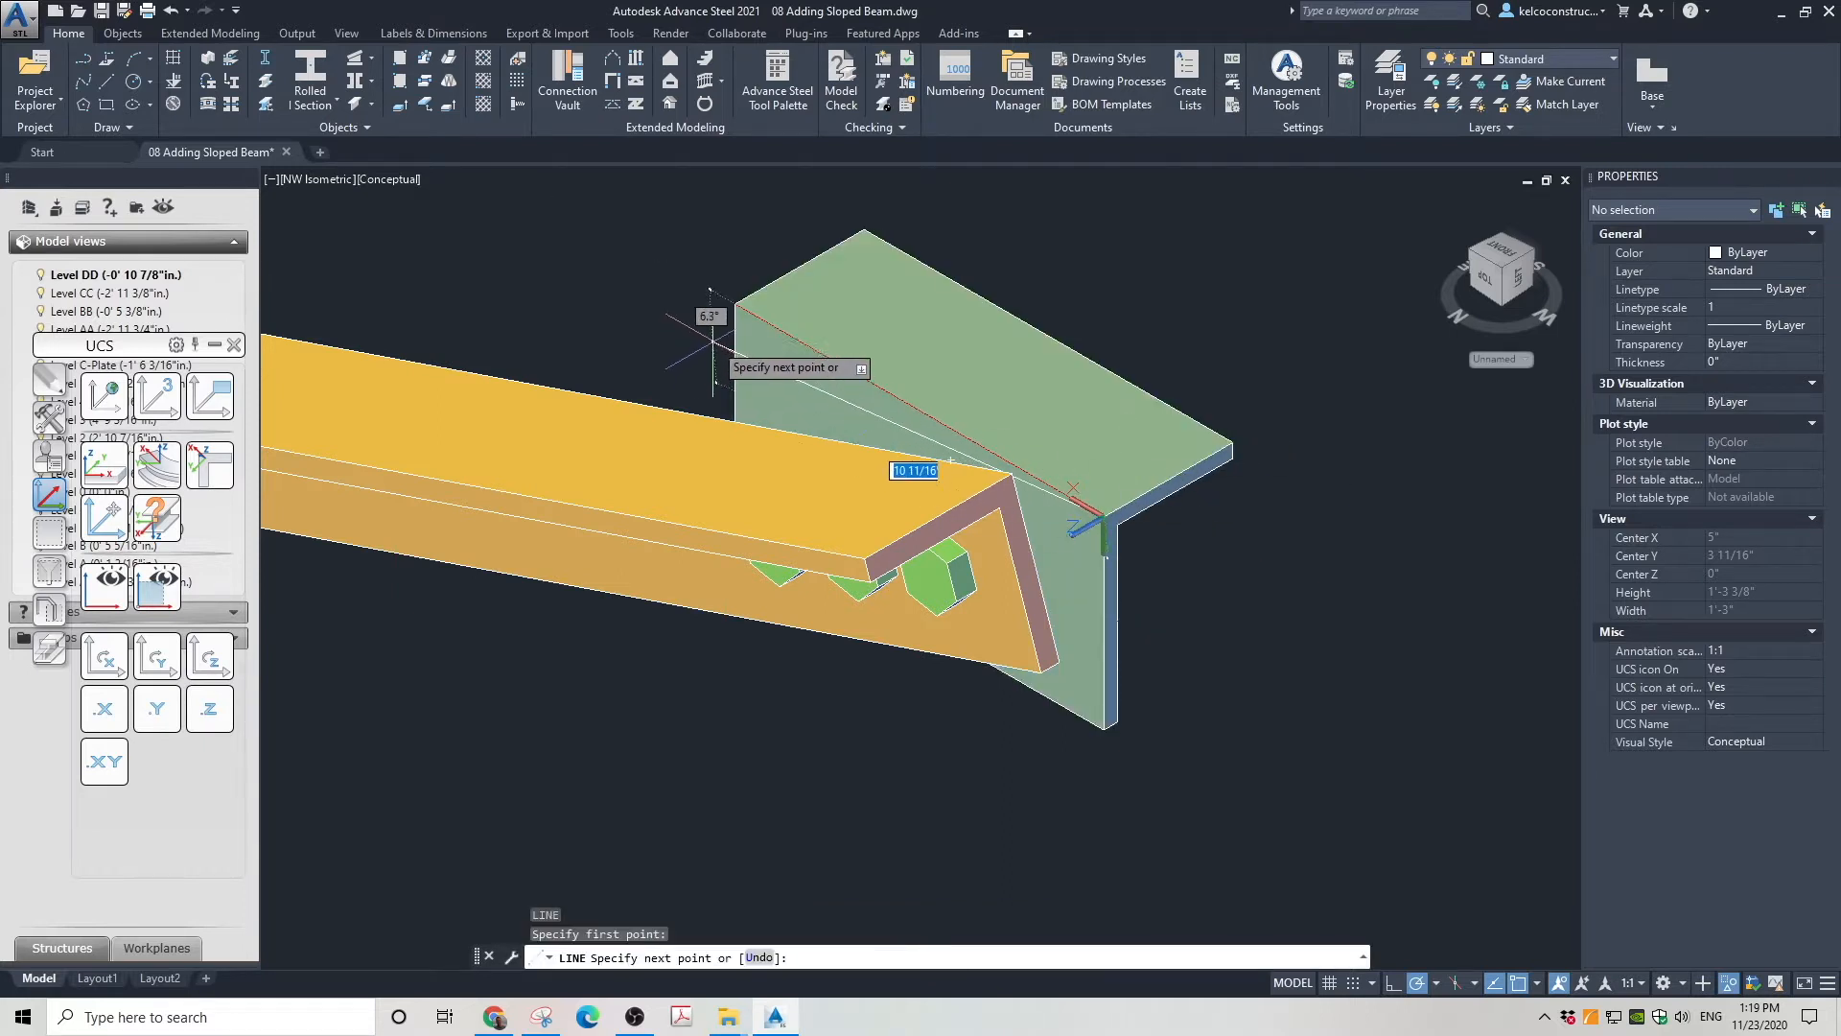
click(734, 305)
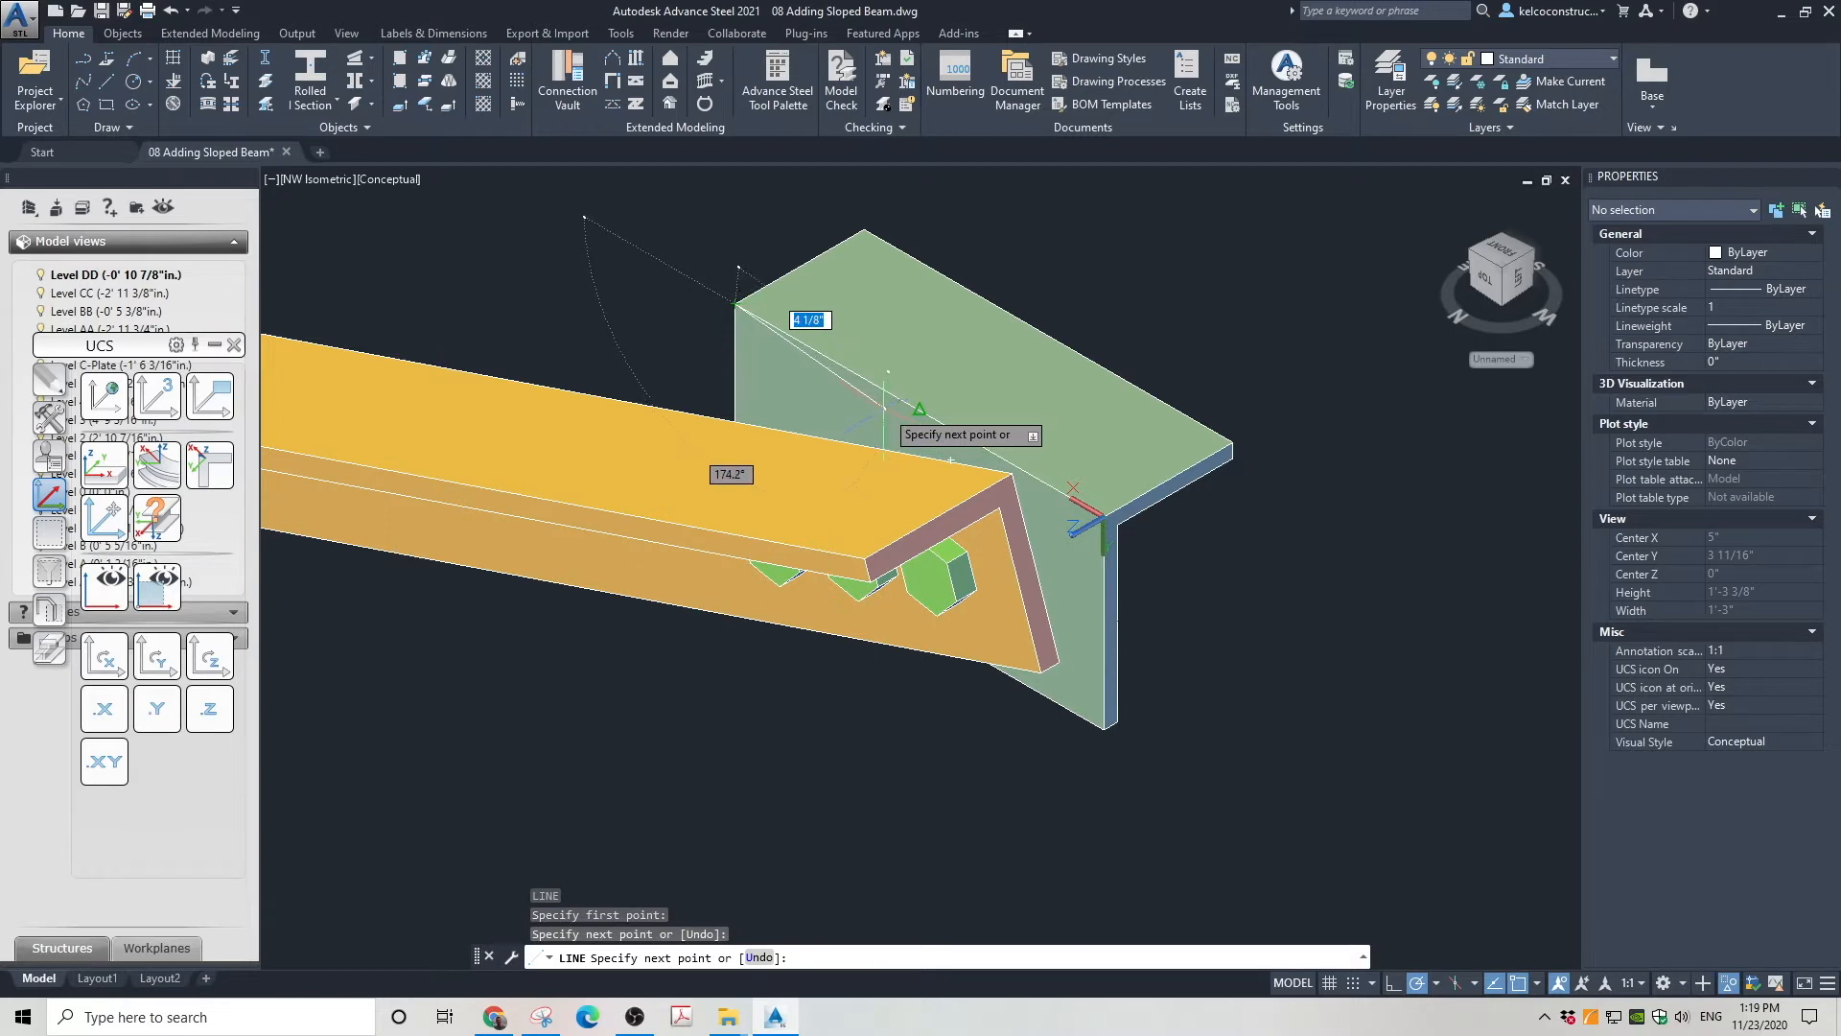
key(Return)
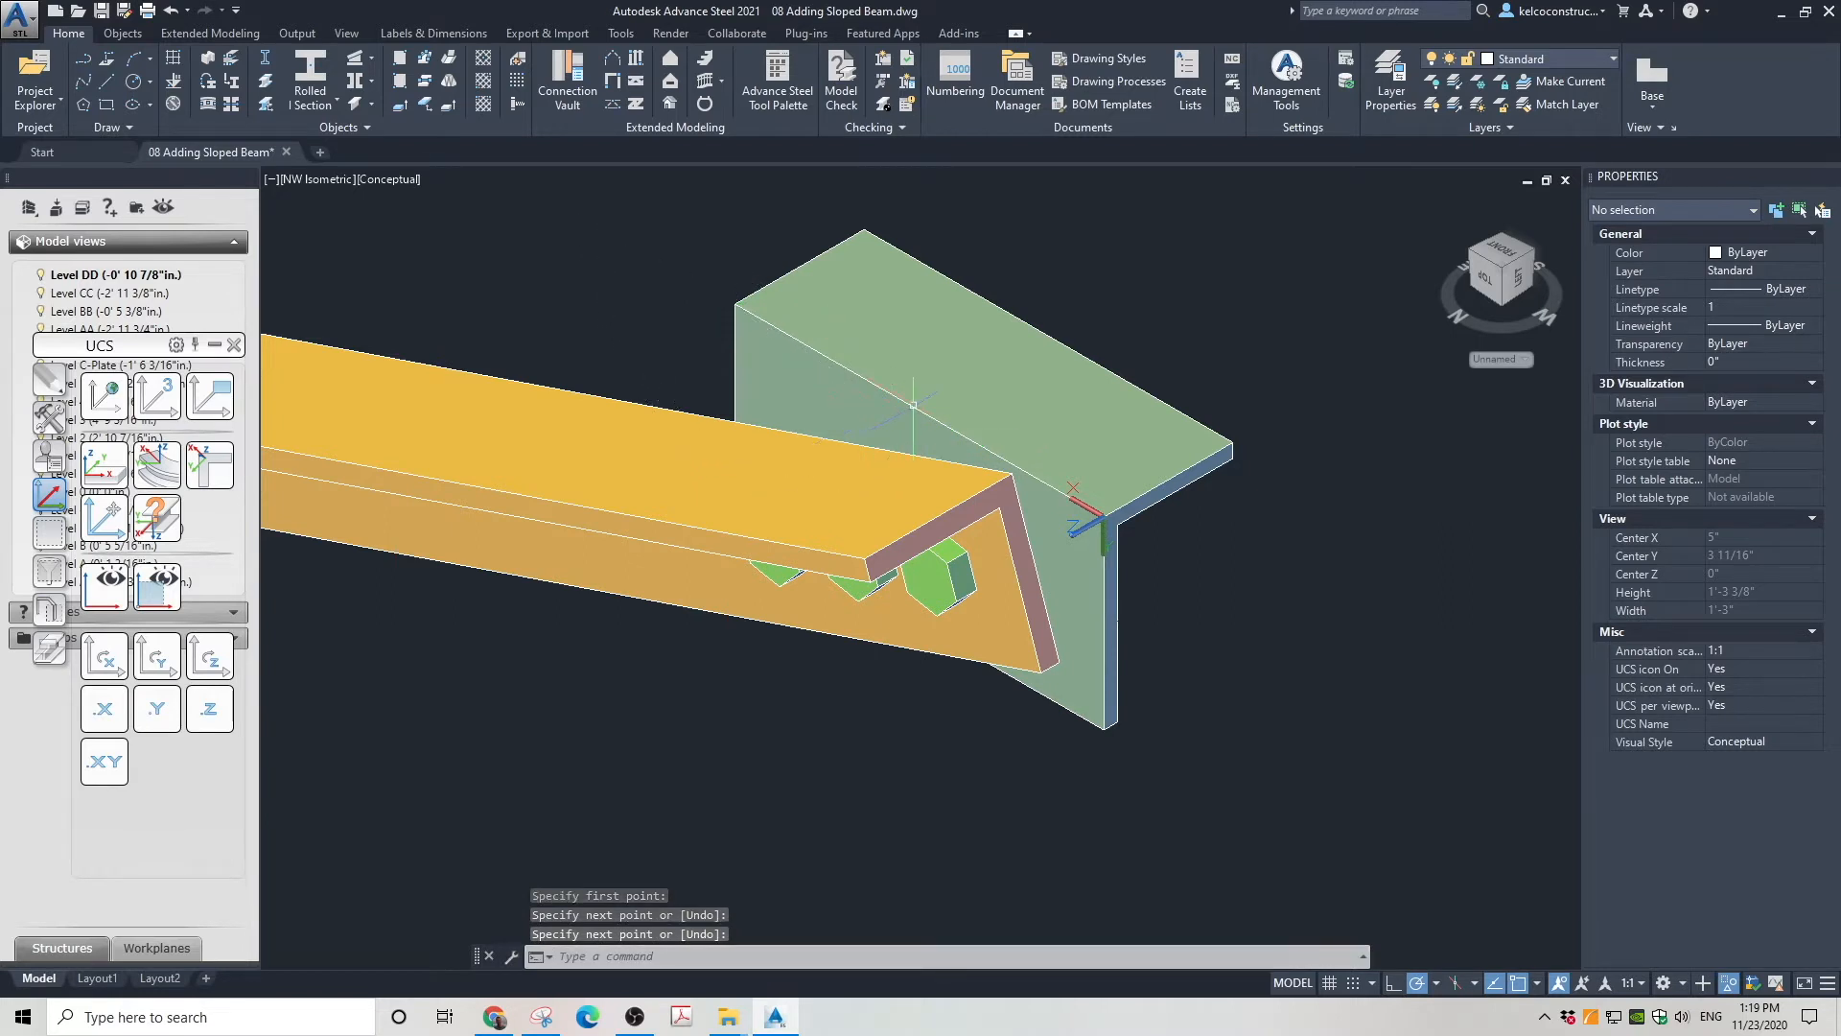
Move the new heel-edge line 0.5 inch down the vertical leg of the clip angle
click(696, 270)
click(1180, 529)
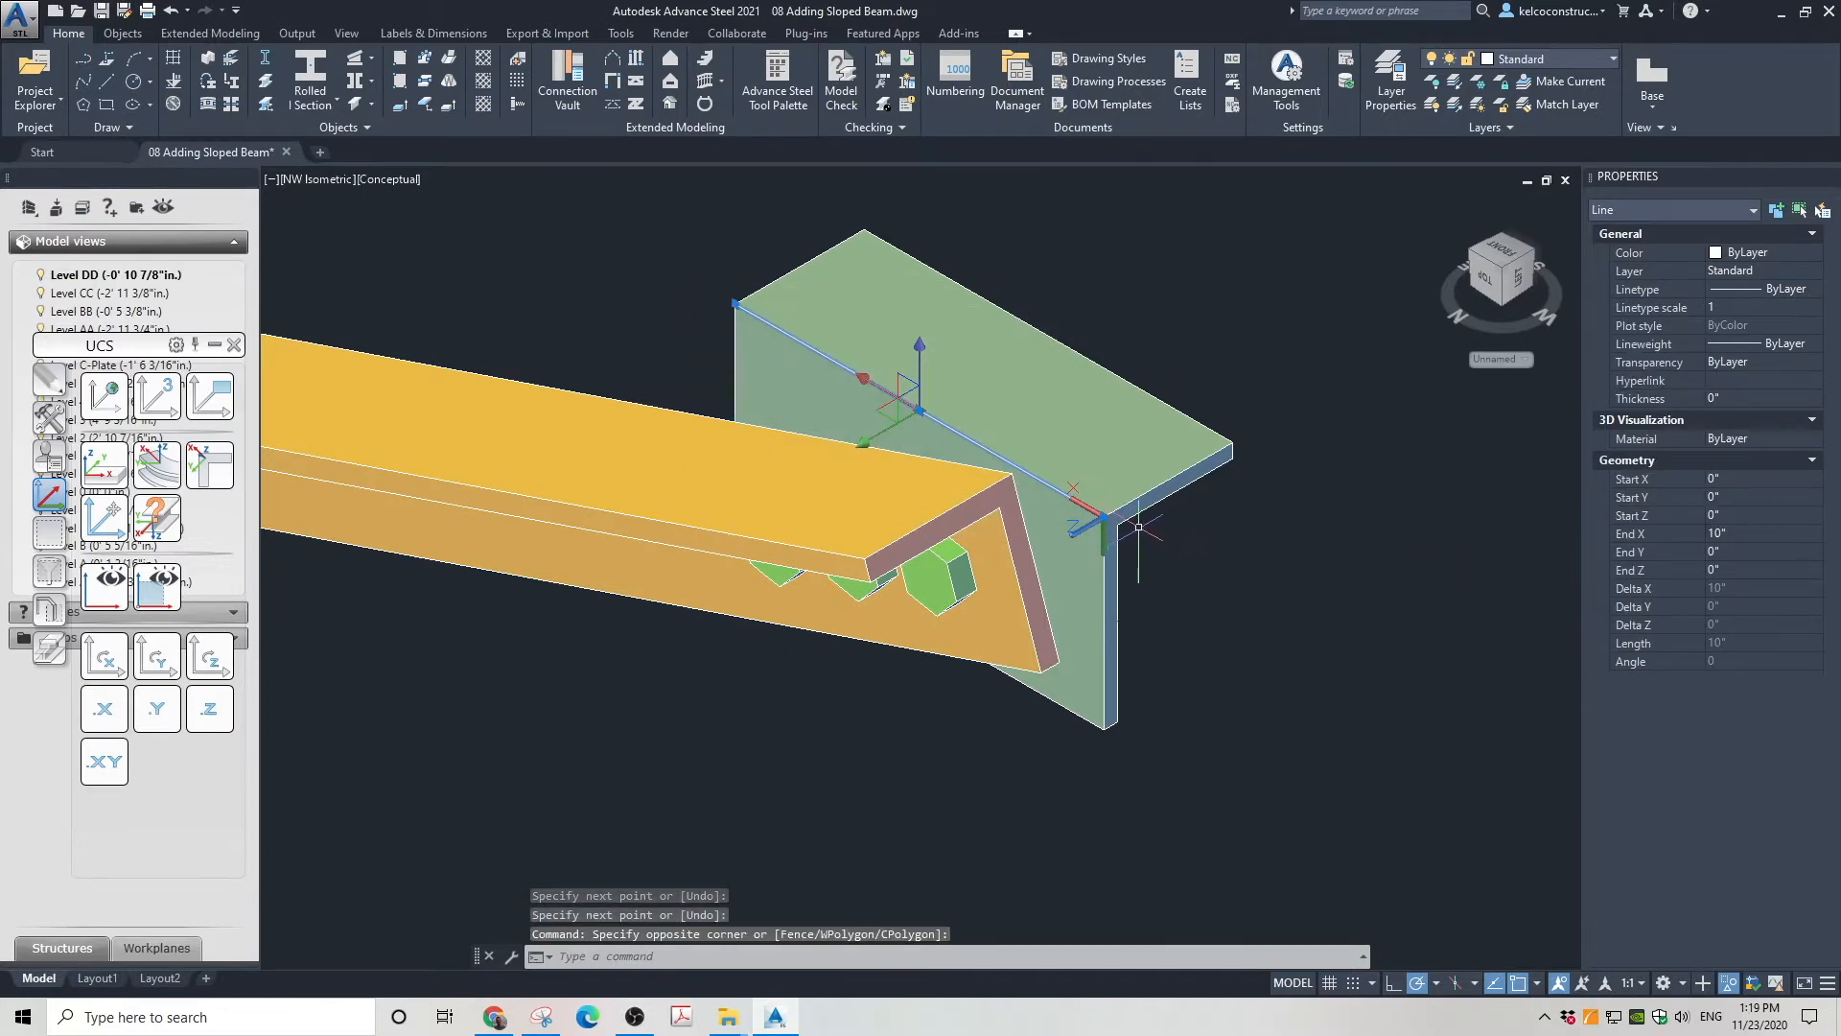
click(966, 522)
mouse_move(53, 379)
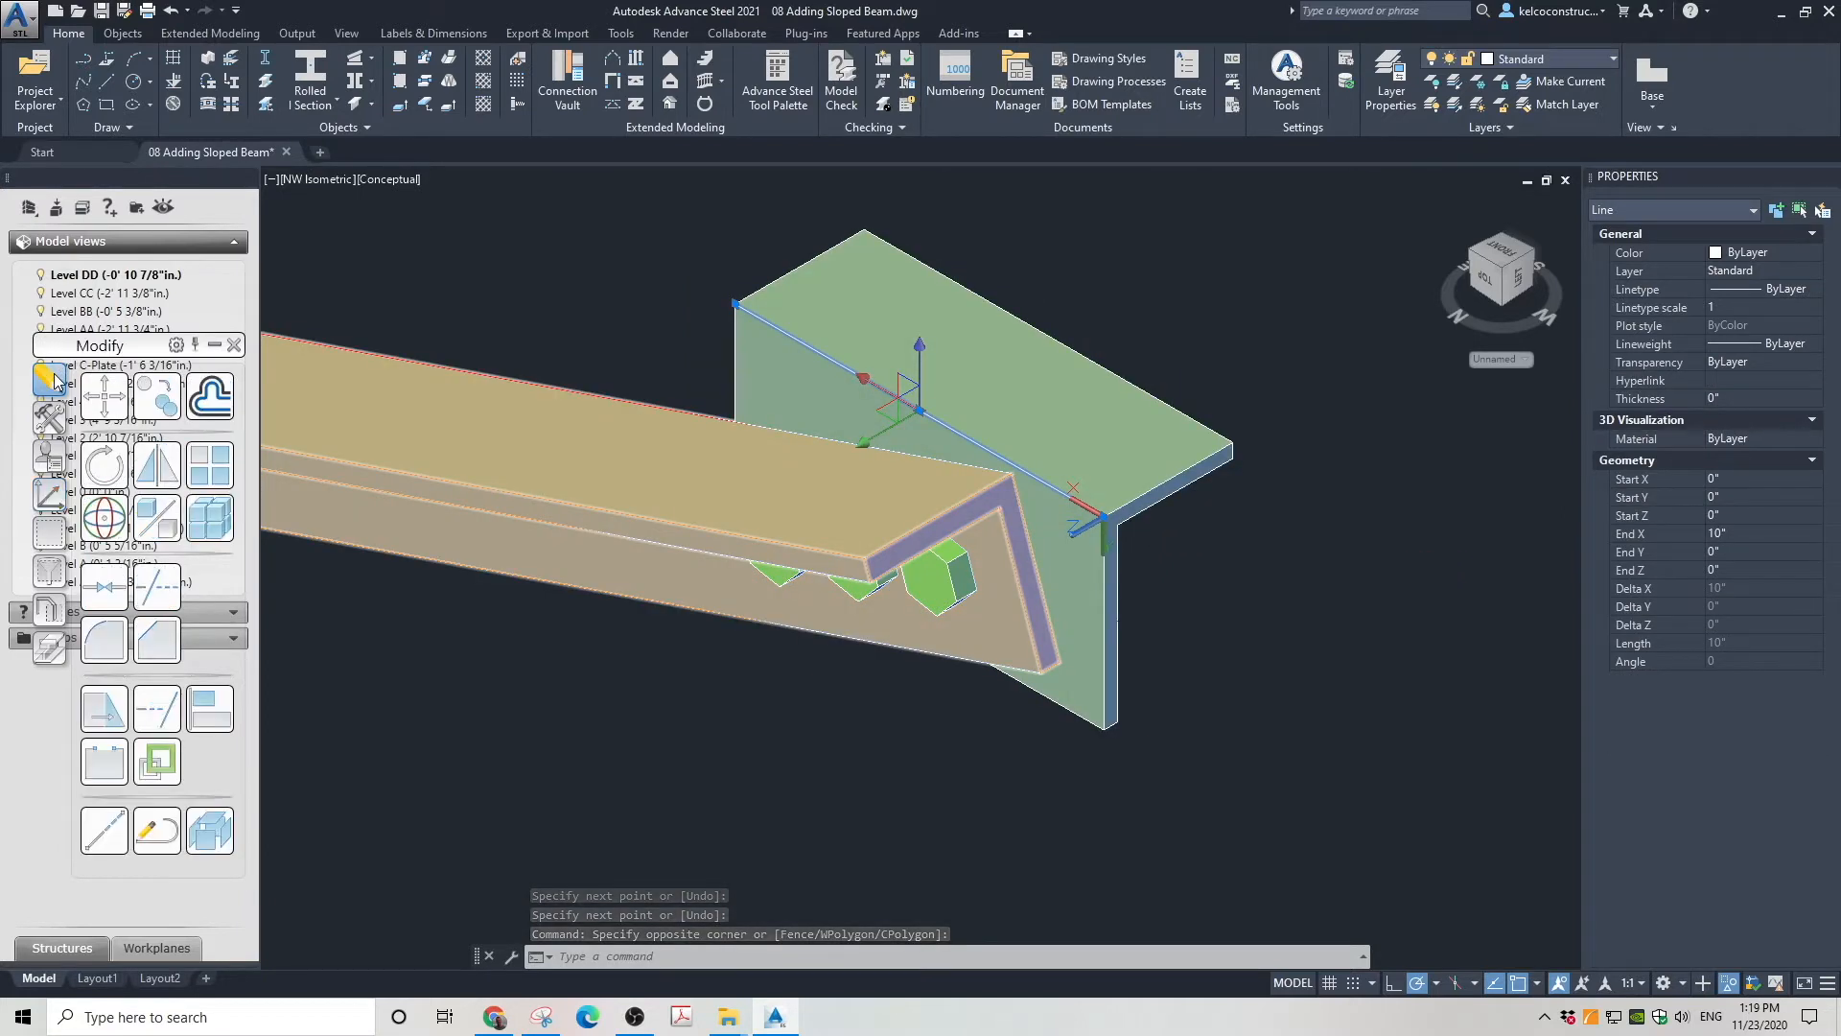
click(113, 392)
scroll(1105, 517, up, 4)
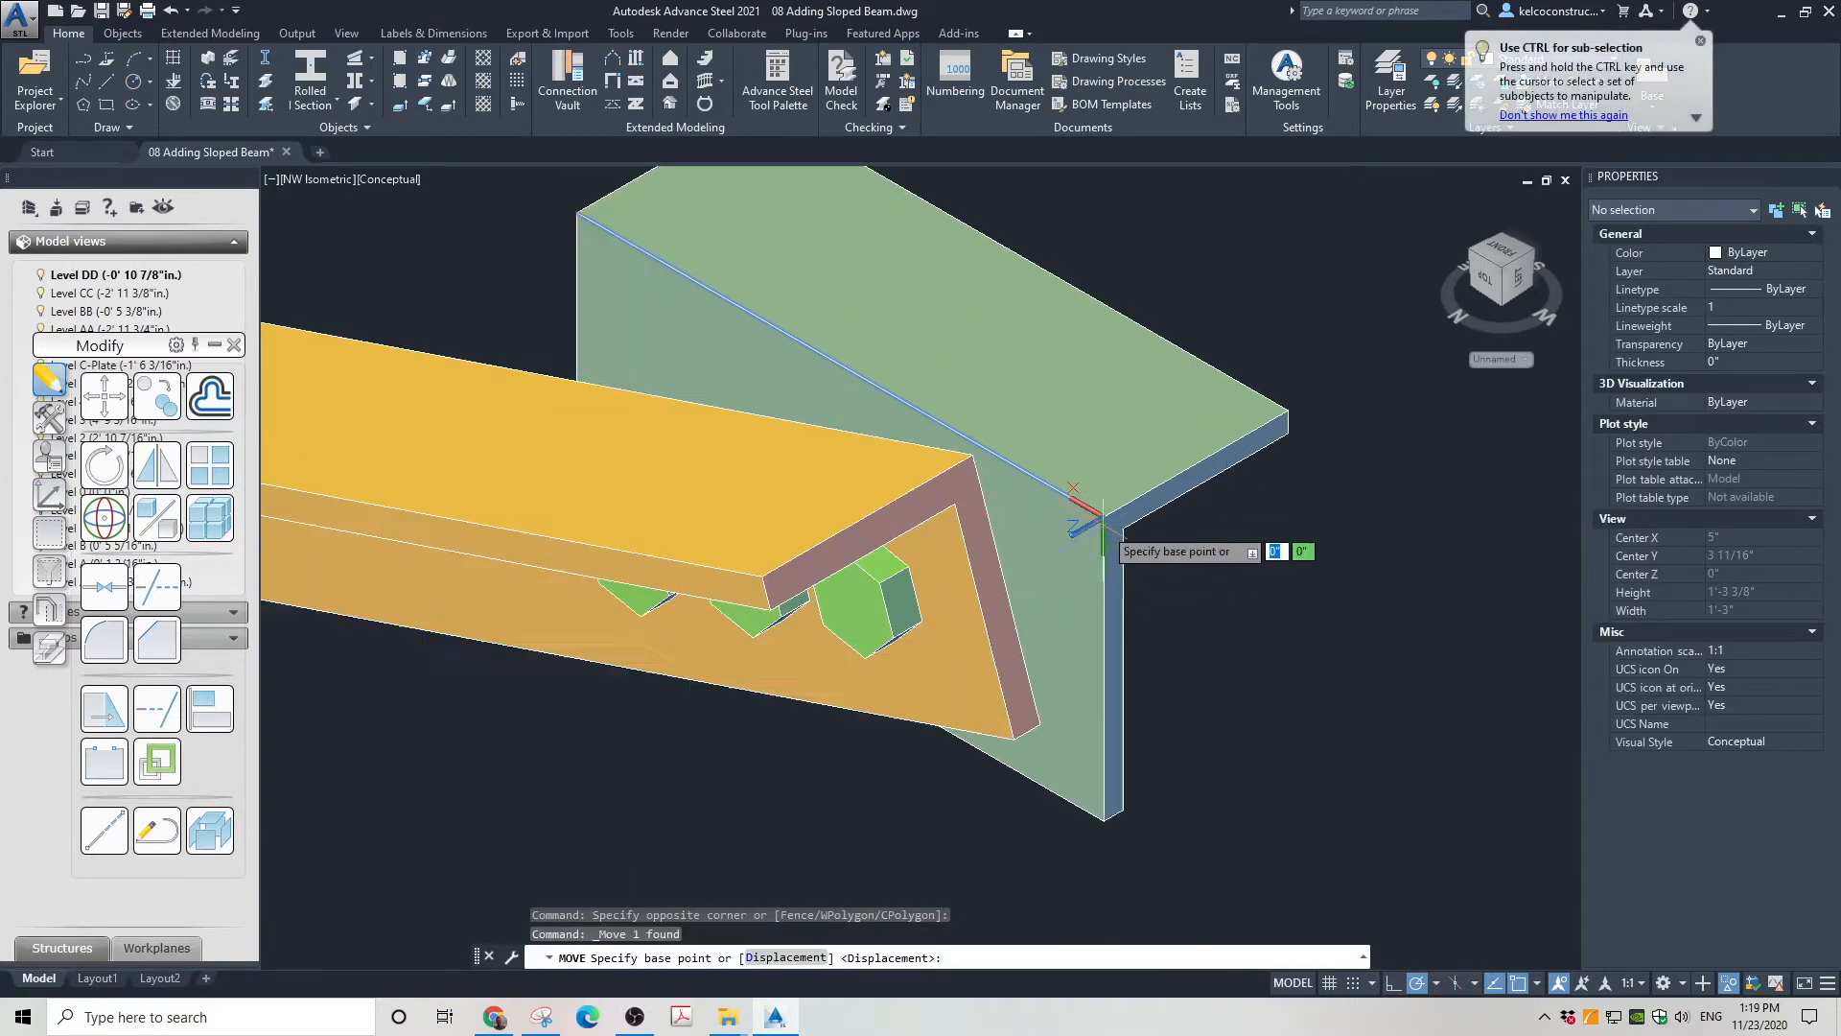
click(1105, 514)
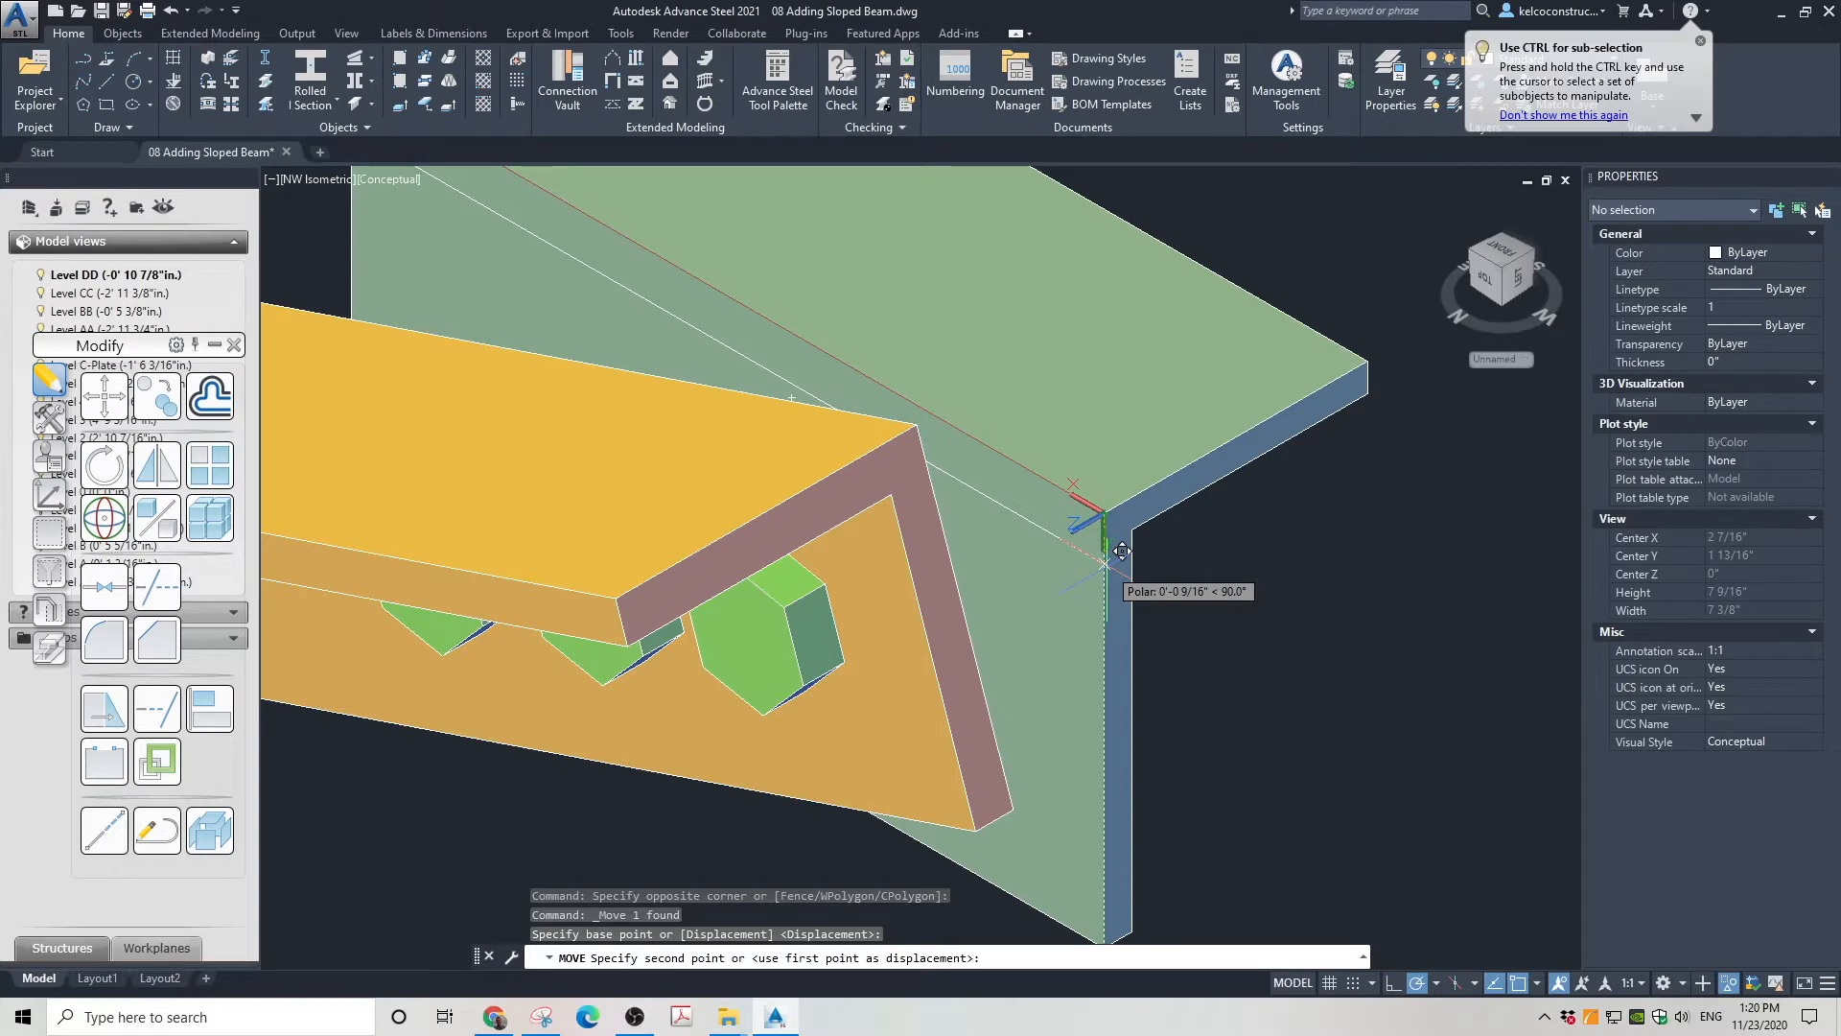
scroll(1117, 556, down, 2)
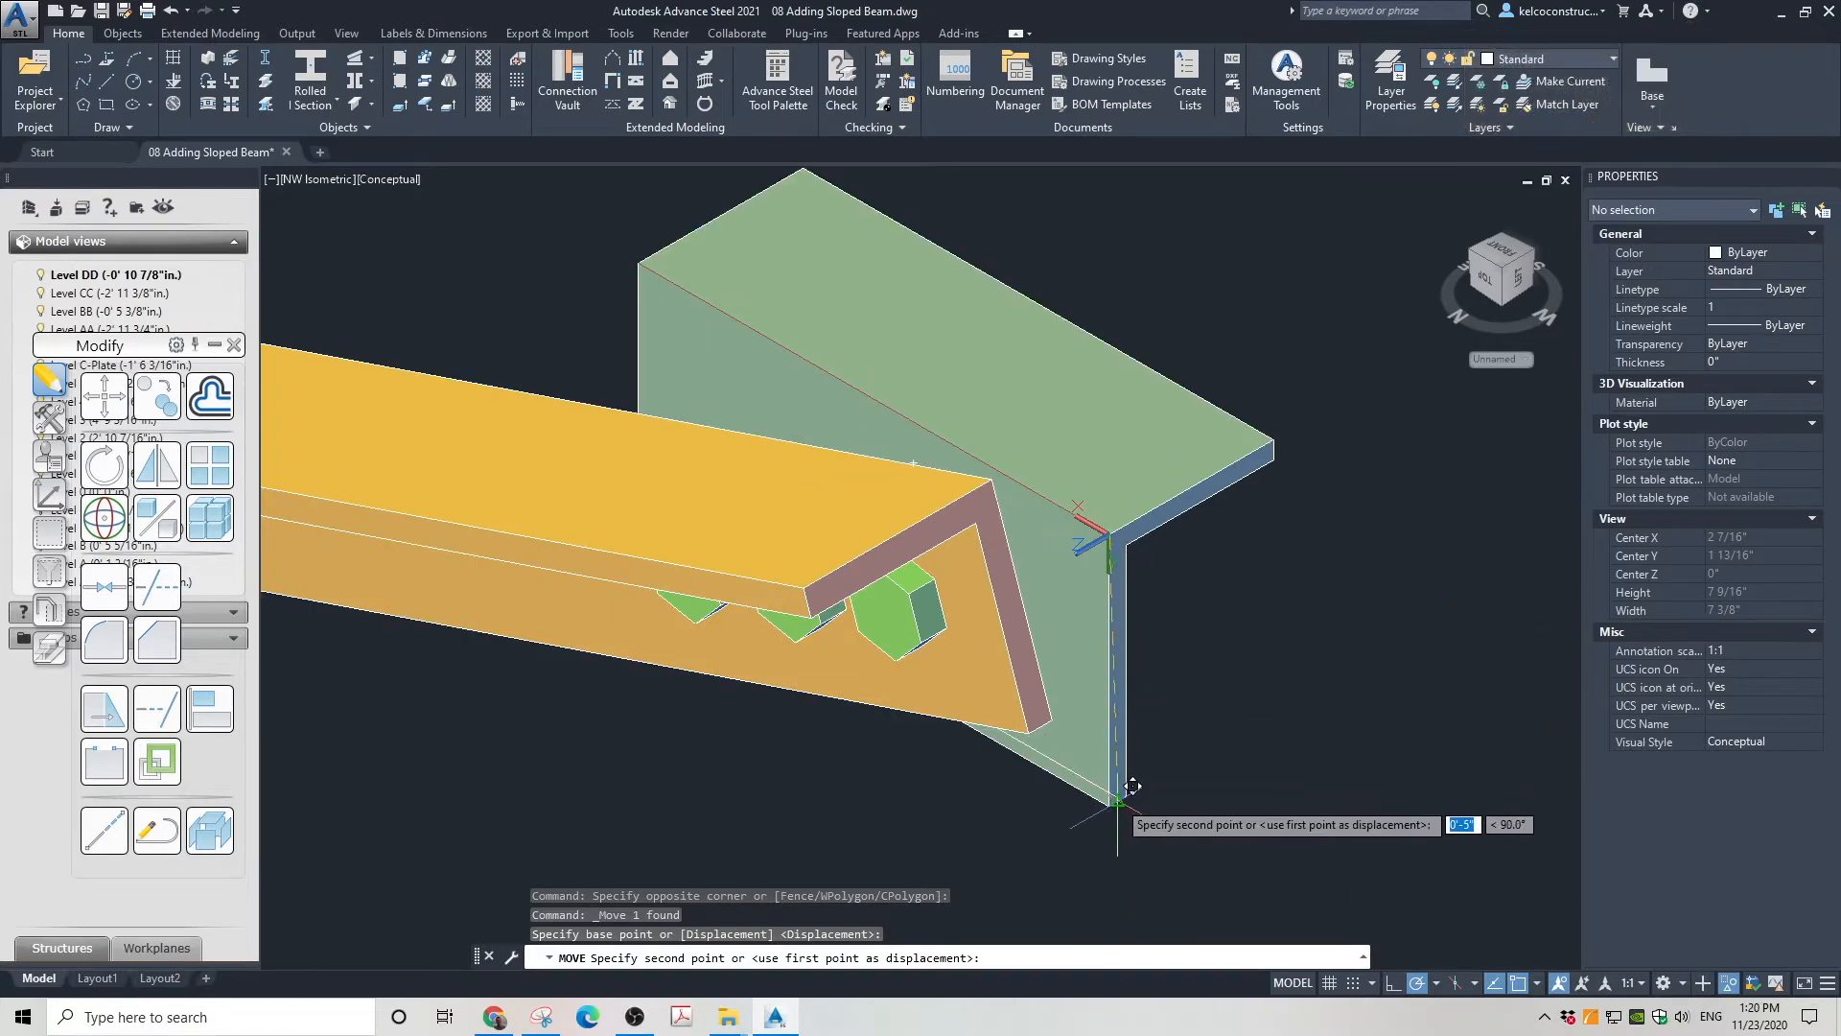
text(.5)
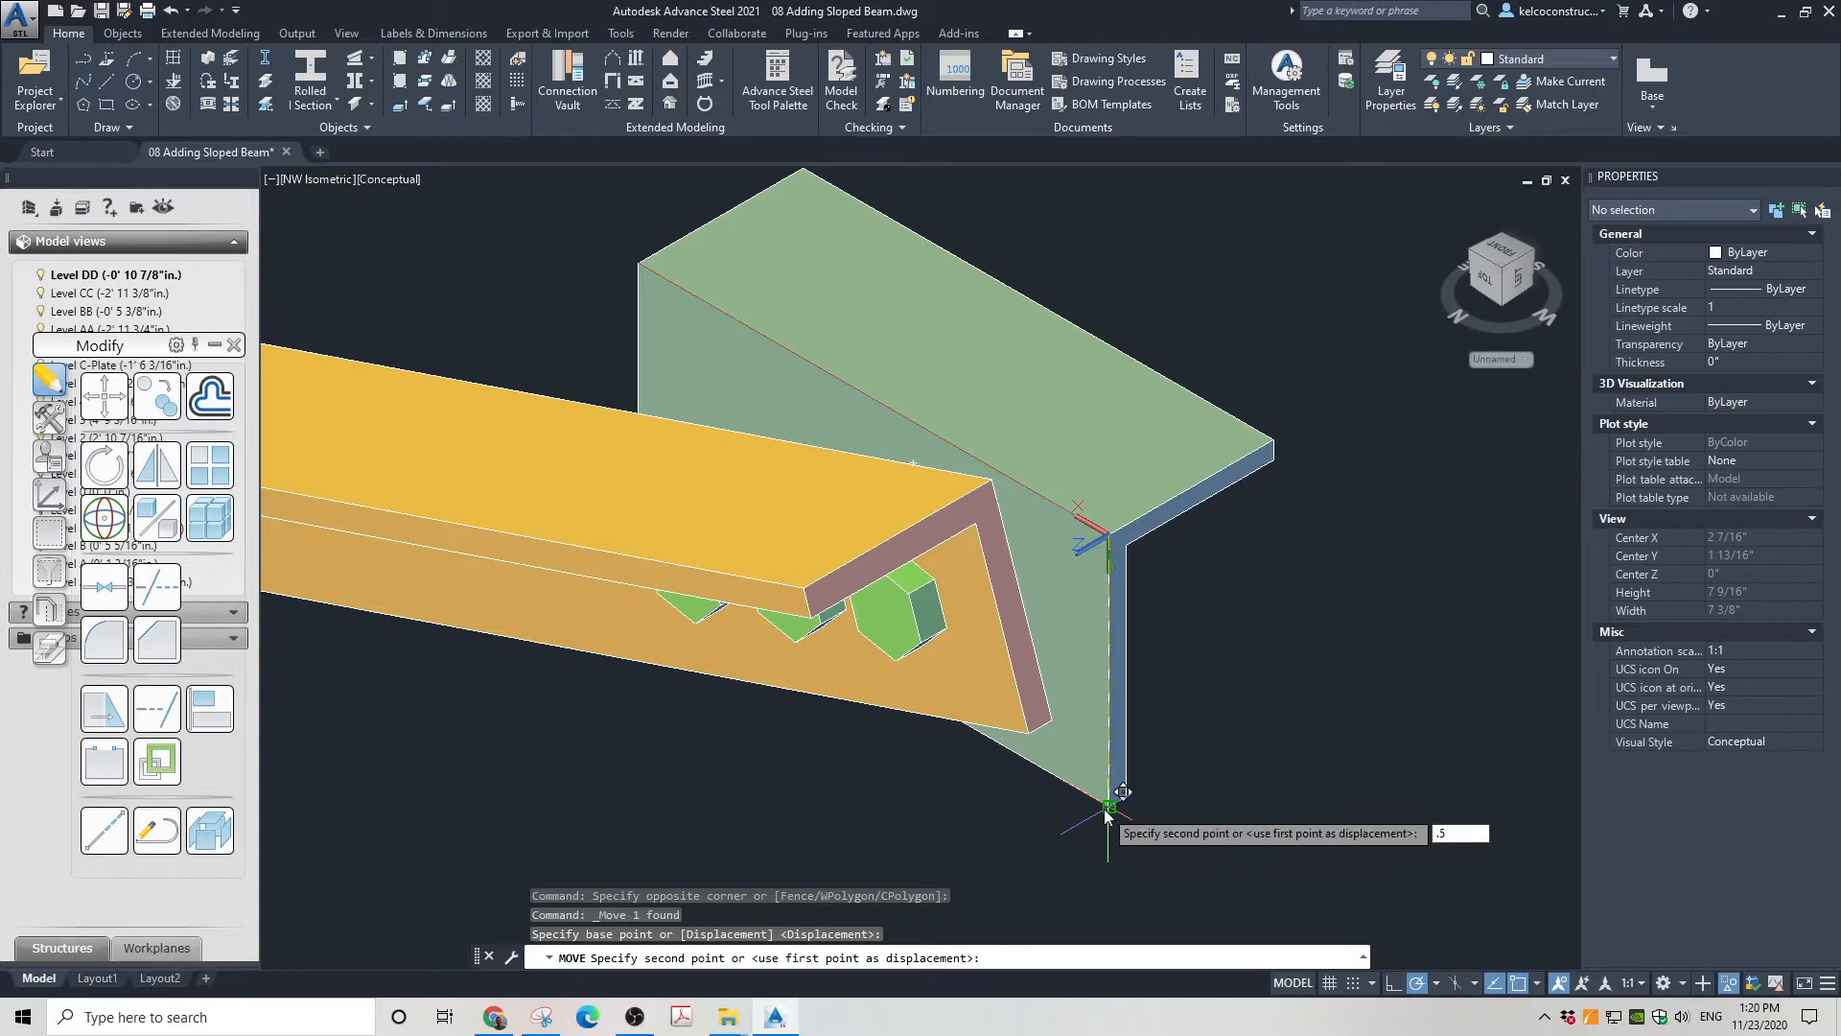
key(Return)
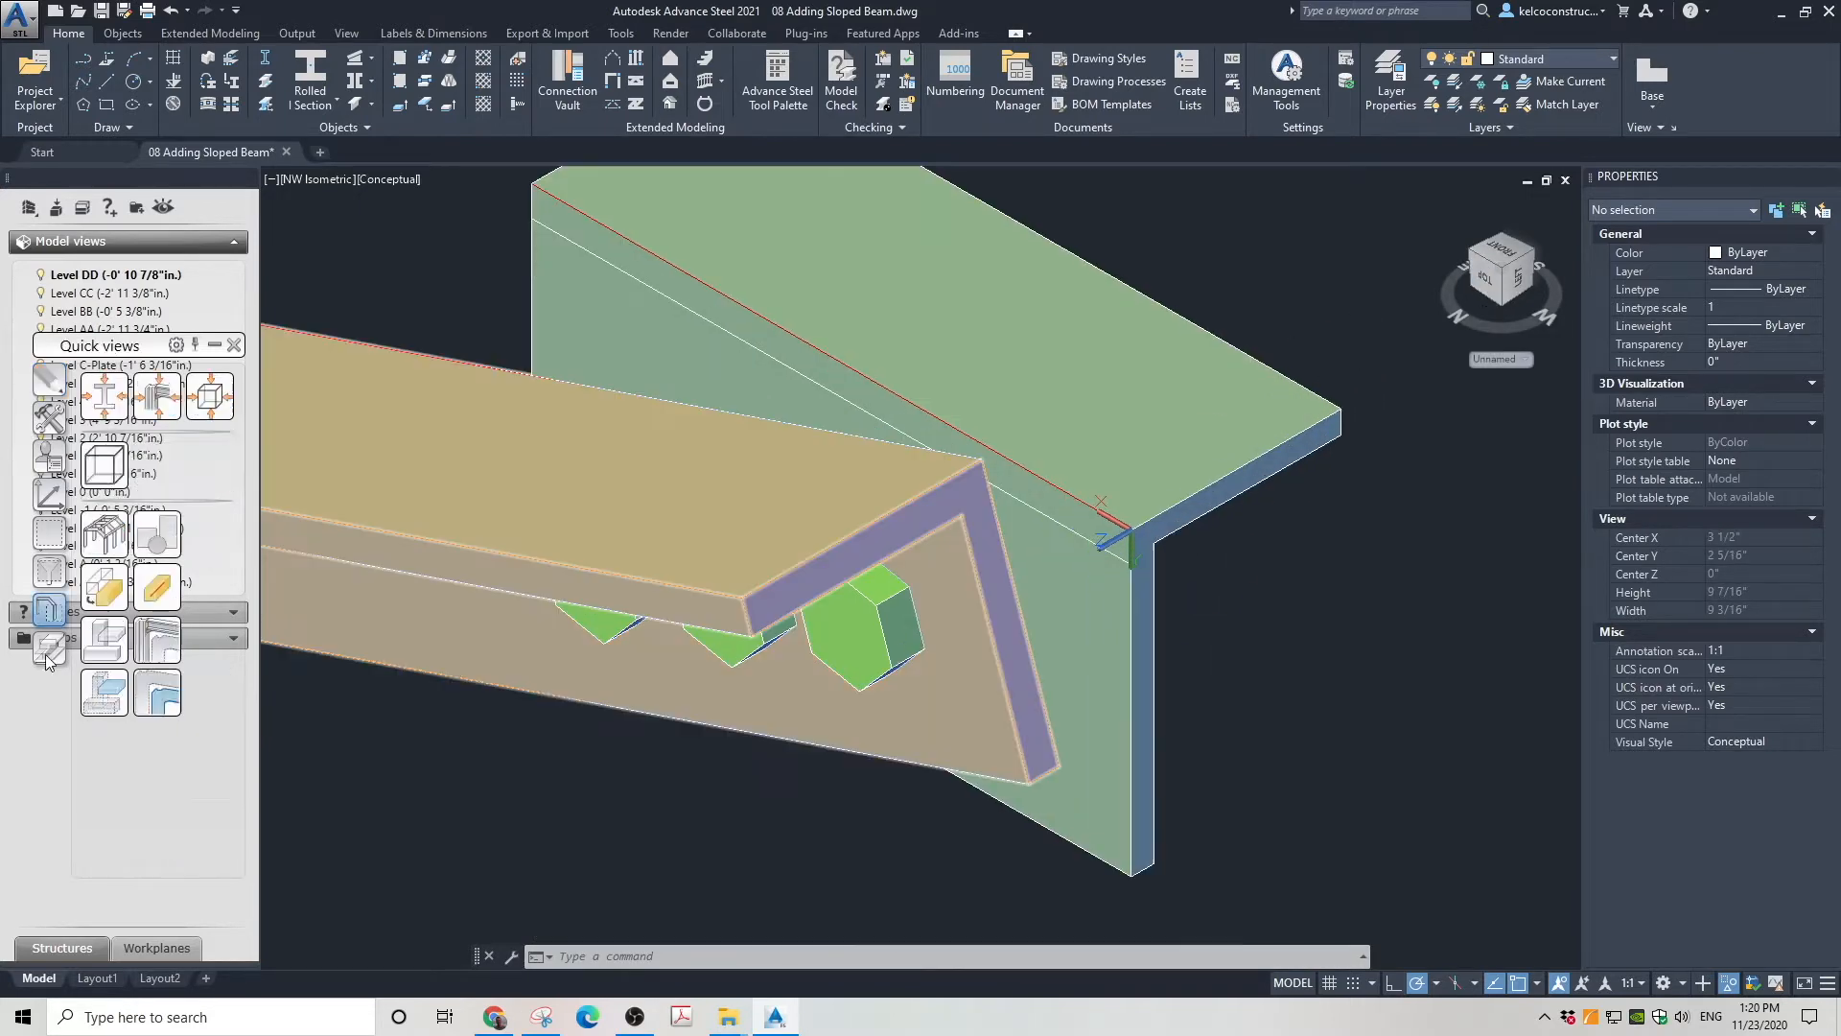
Add a rotated cope to the sloped brace angle at its end on the clip angle
click(48, 656)
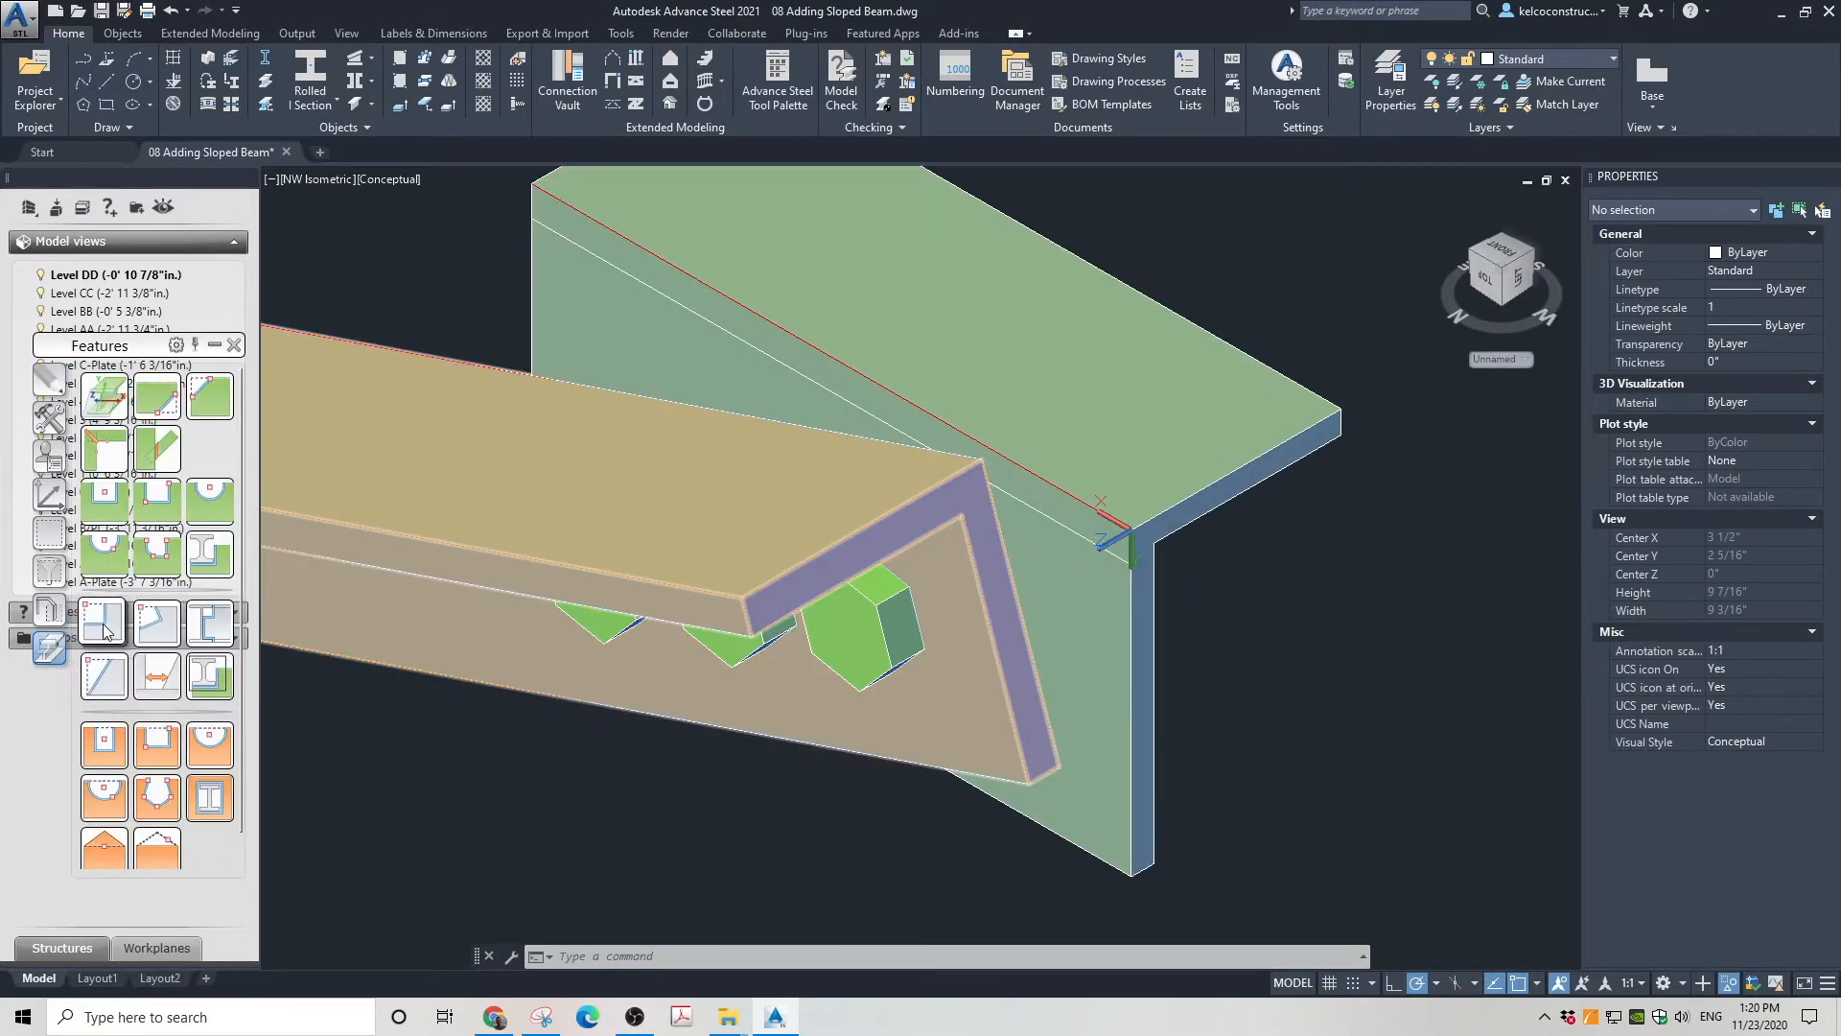
click(156, 626)
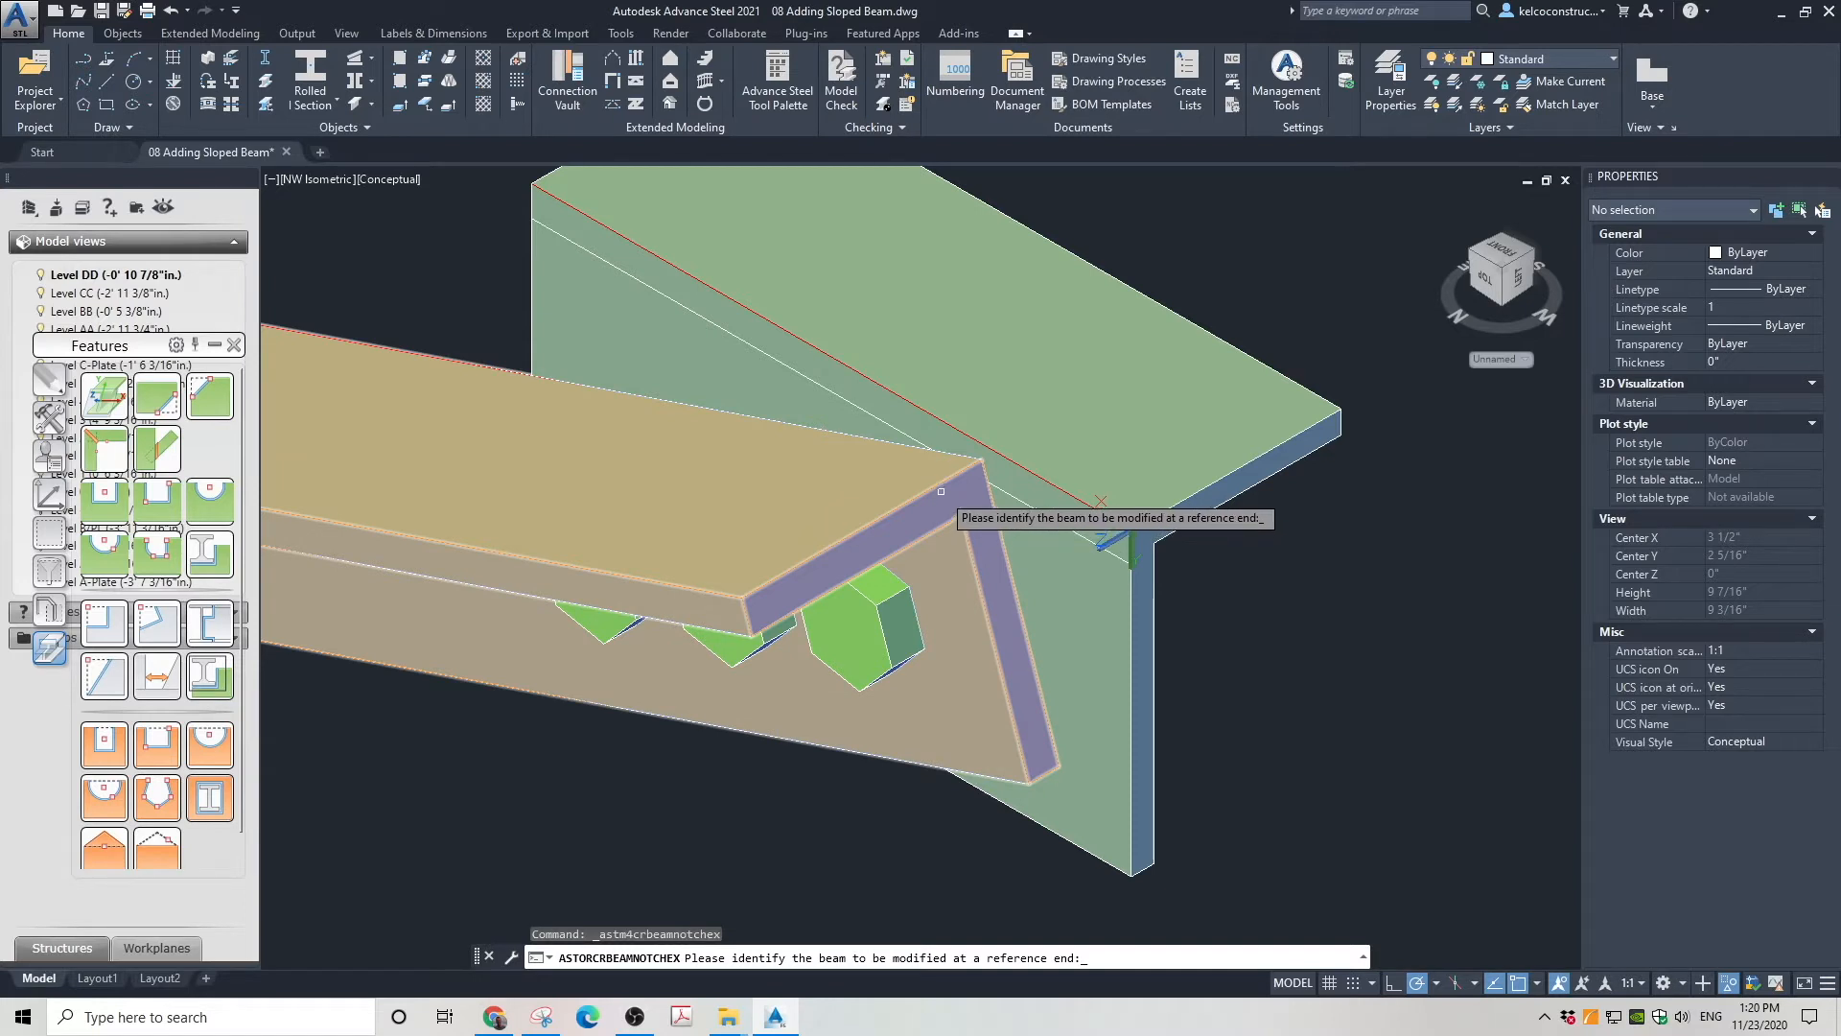
click(941, 491)
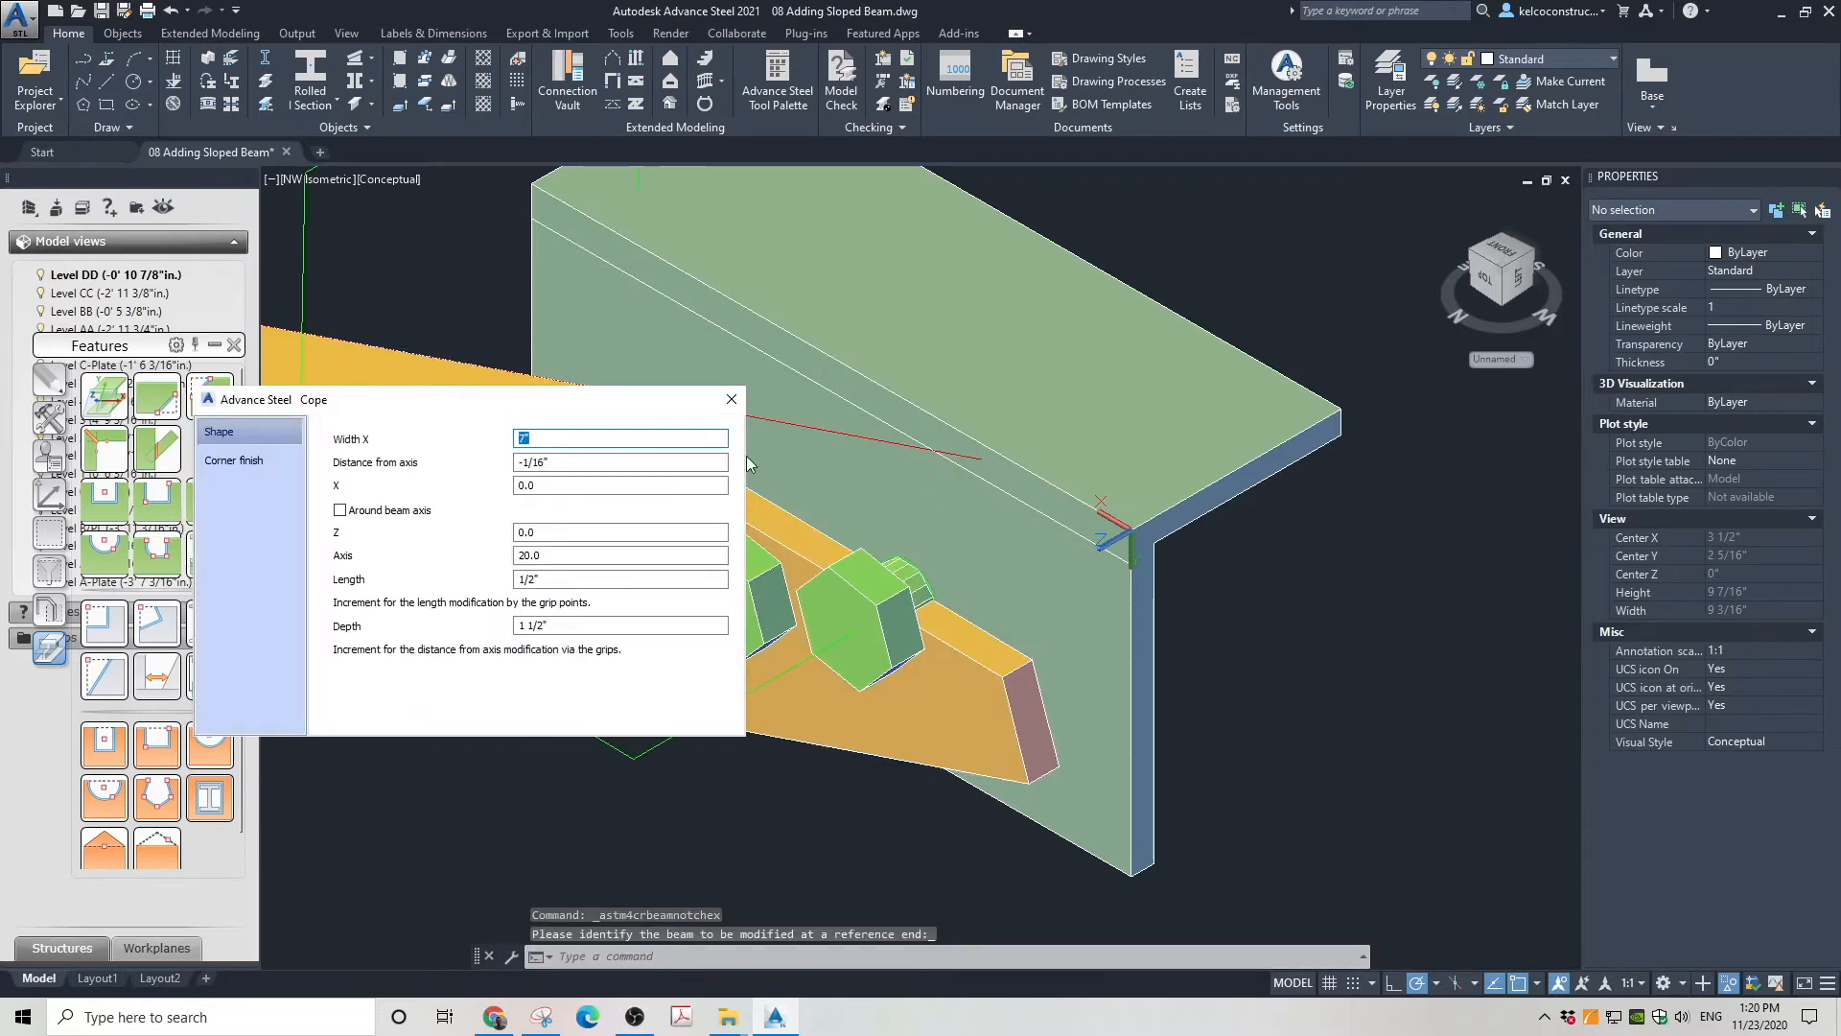
drag(643, 401, 489, 245)
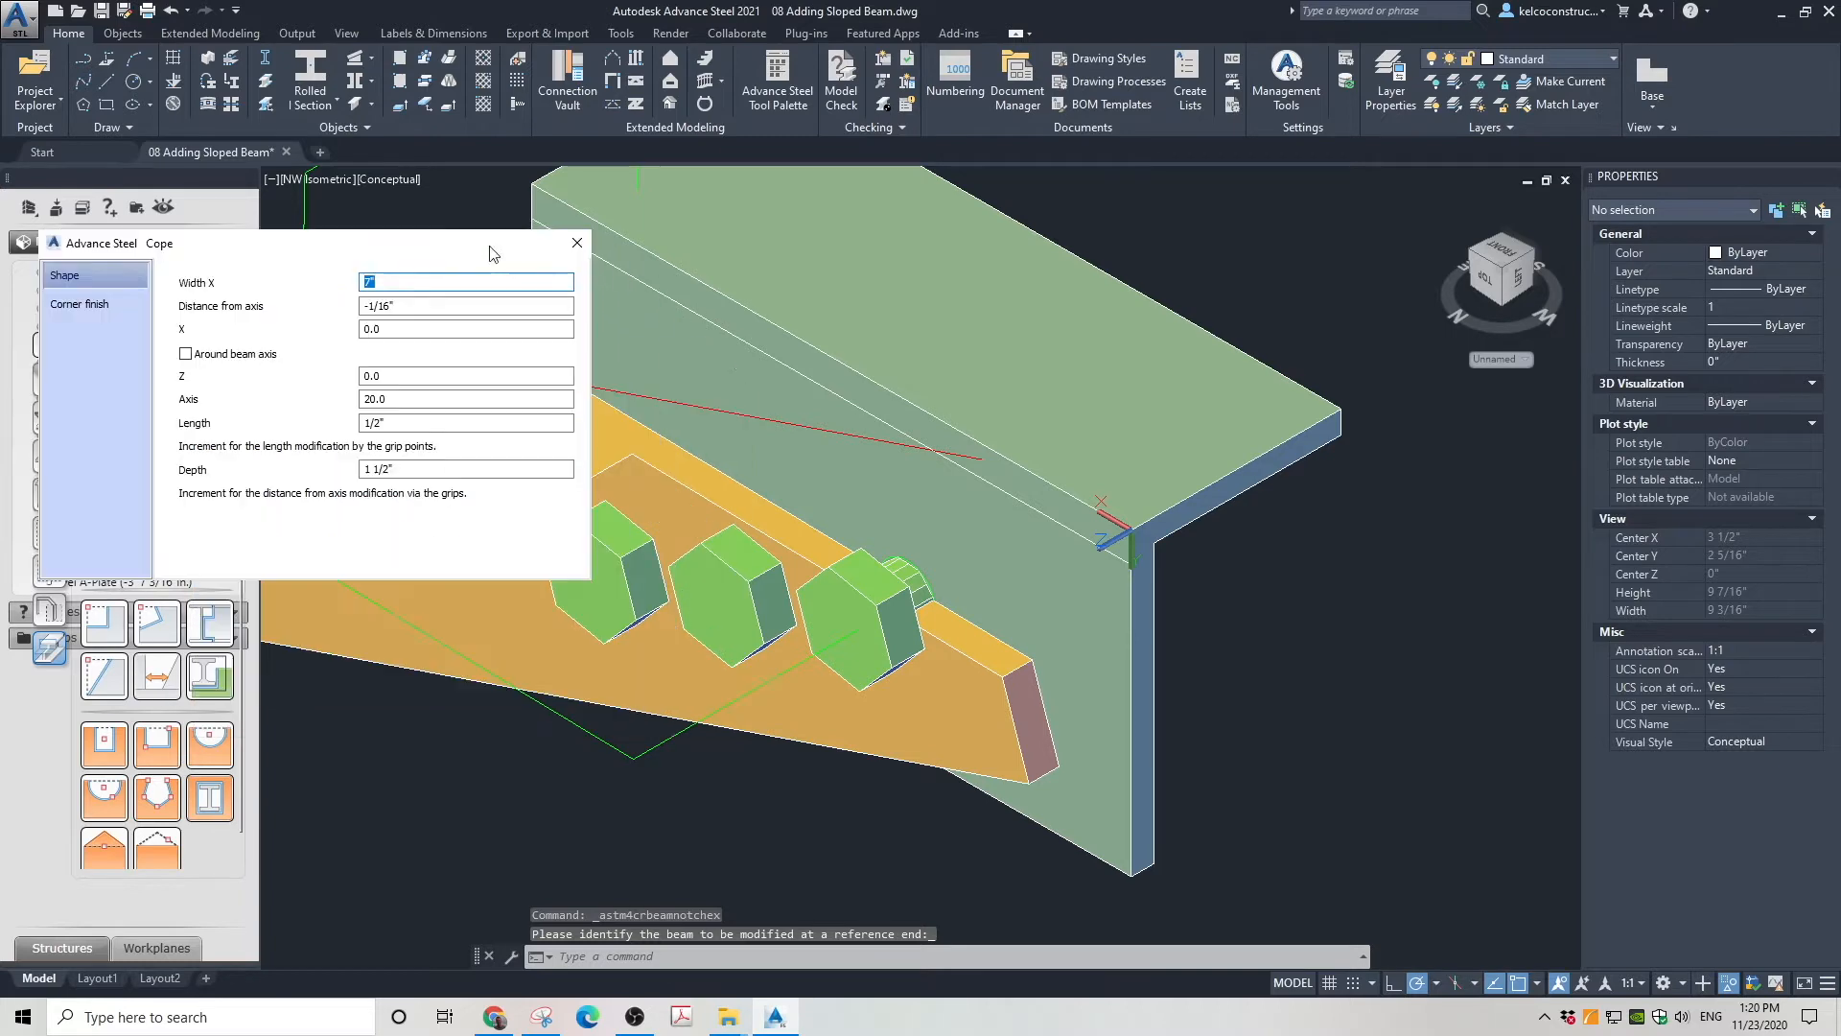
View the clip angle's vertical leg squarely, reopen the brace cope's properties, and set Width X to 0 inches
click(1486, 284)
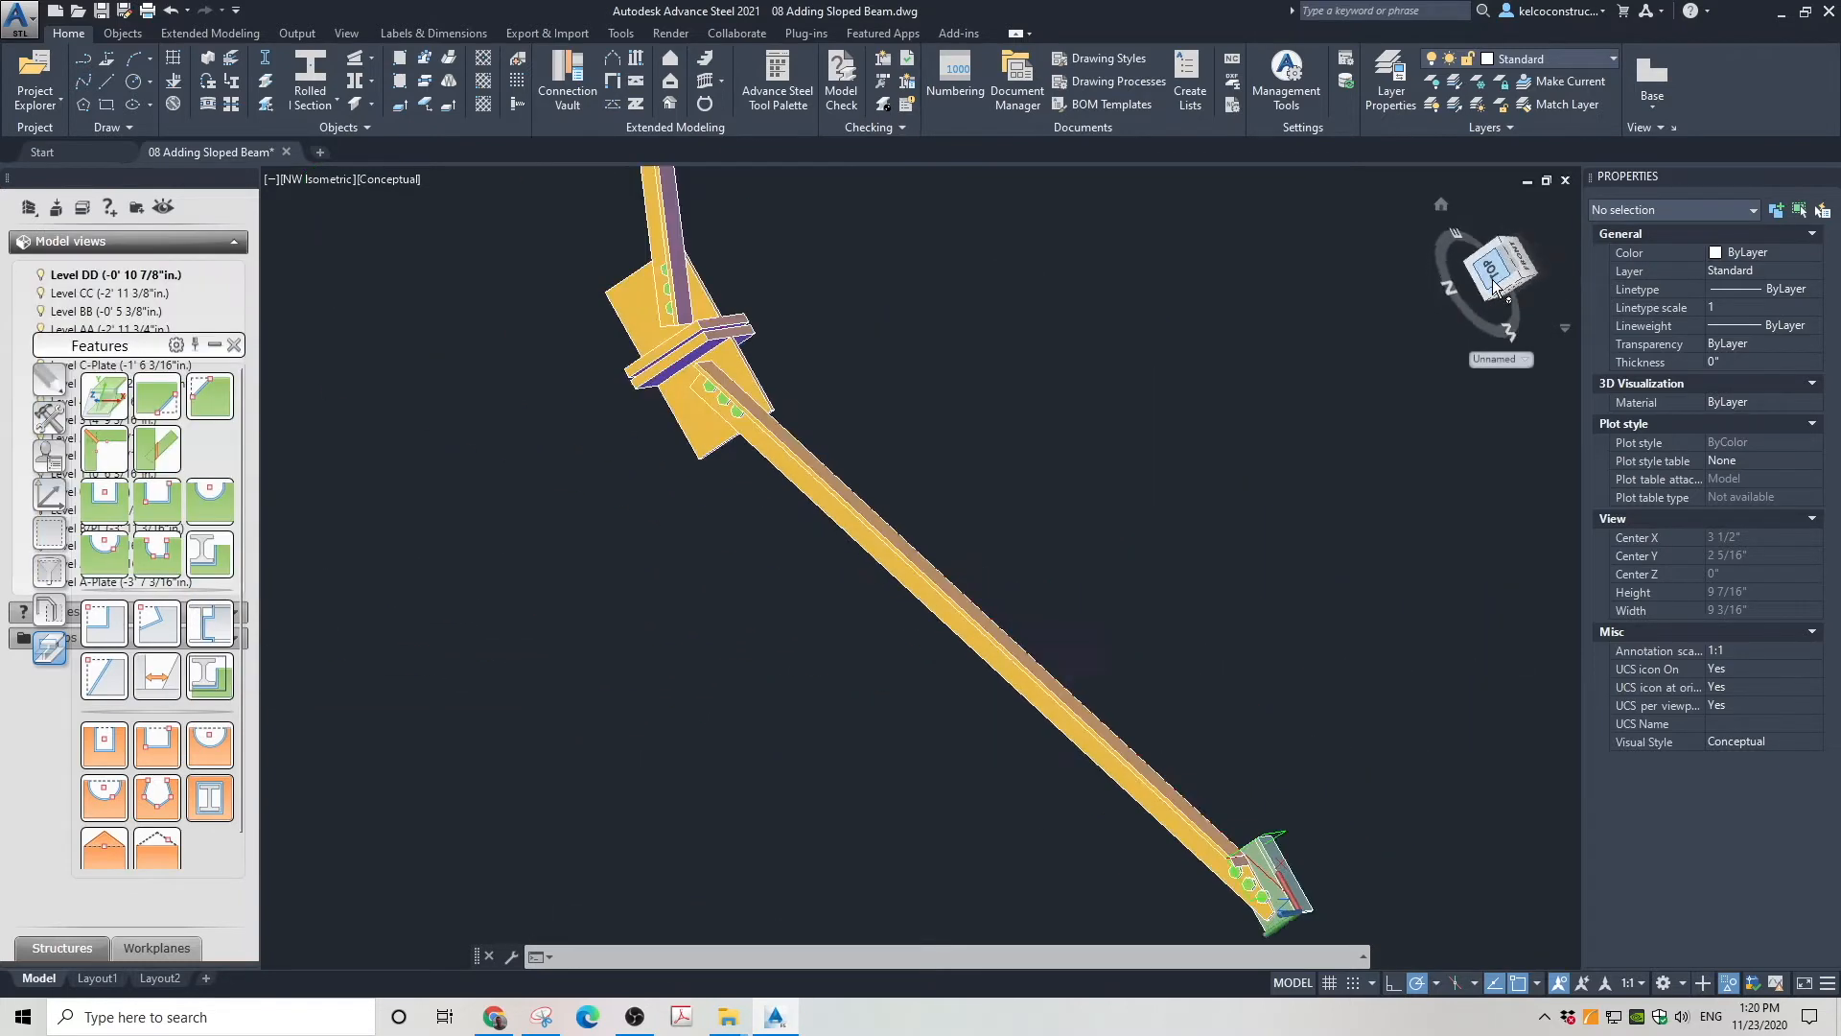
click(1545, 199)
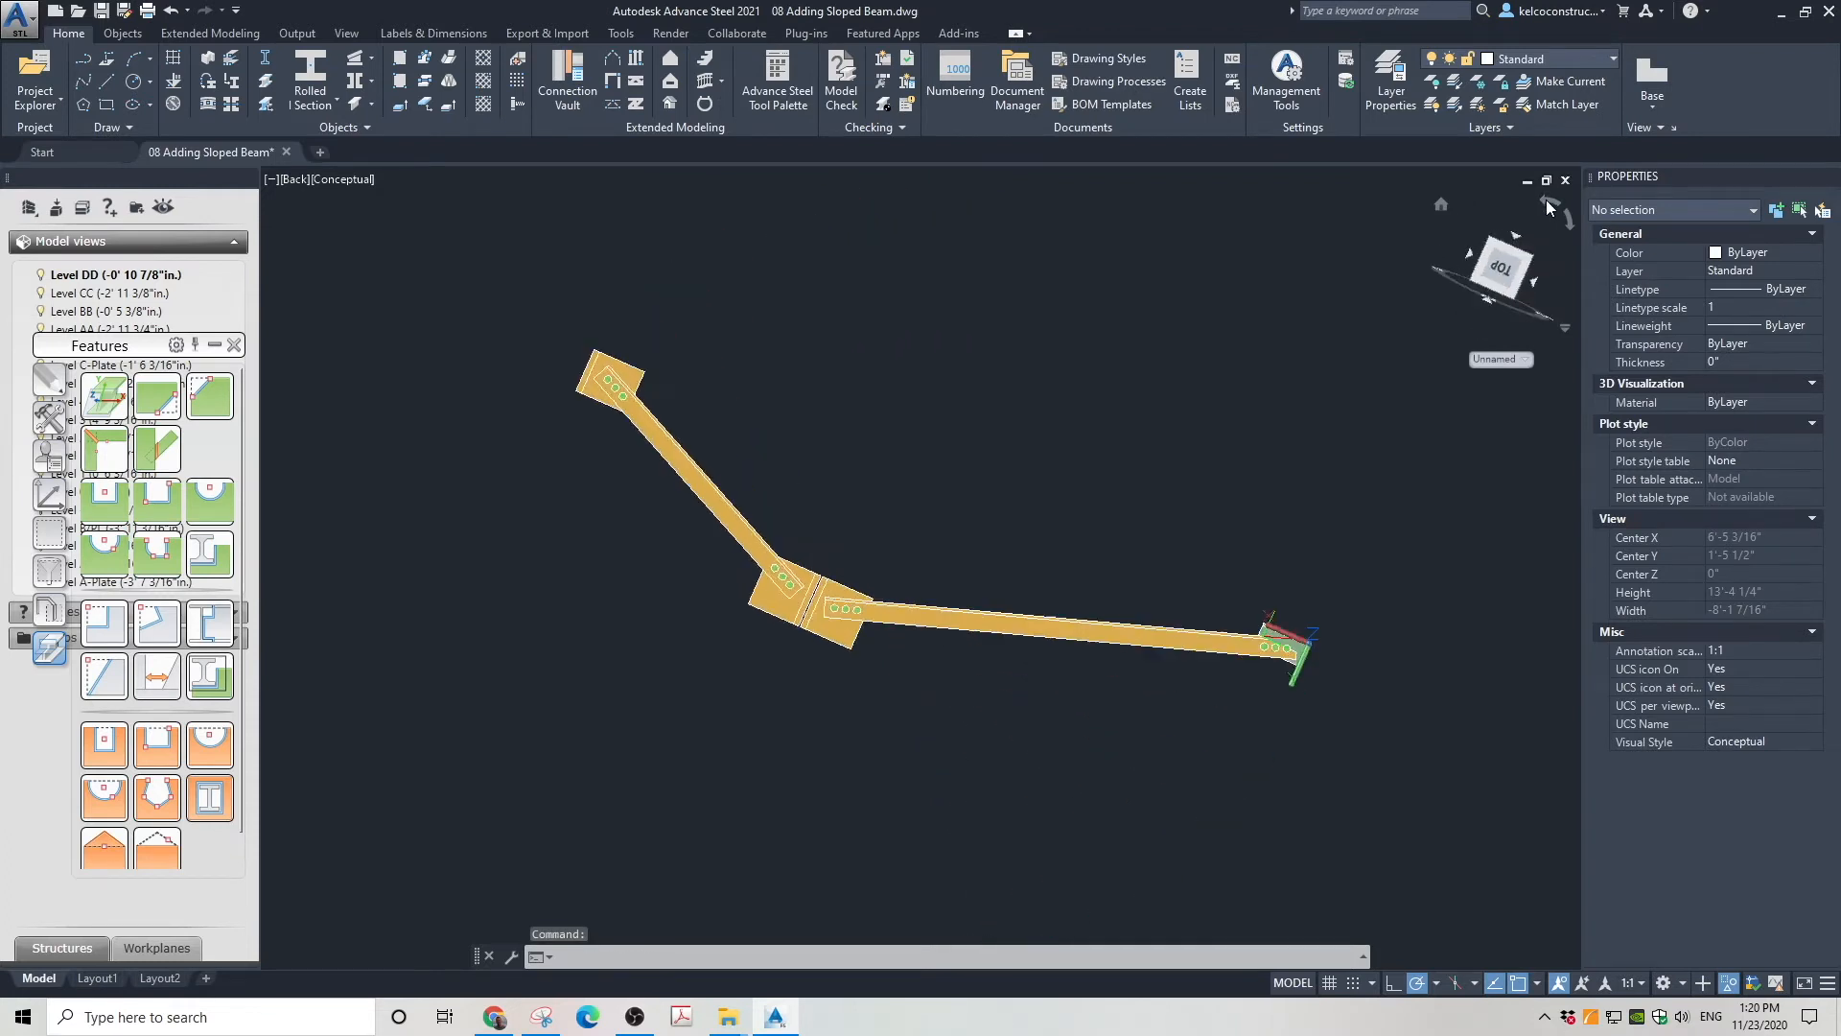
scroll(1326, 473, up, 3)
scroll(1304, 498, up, 6)
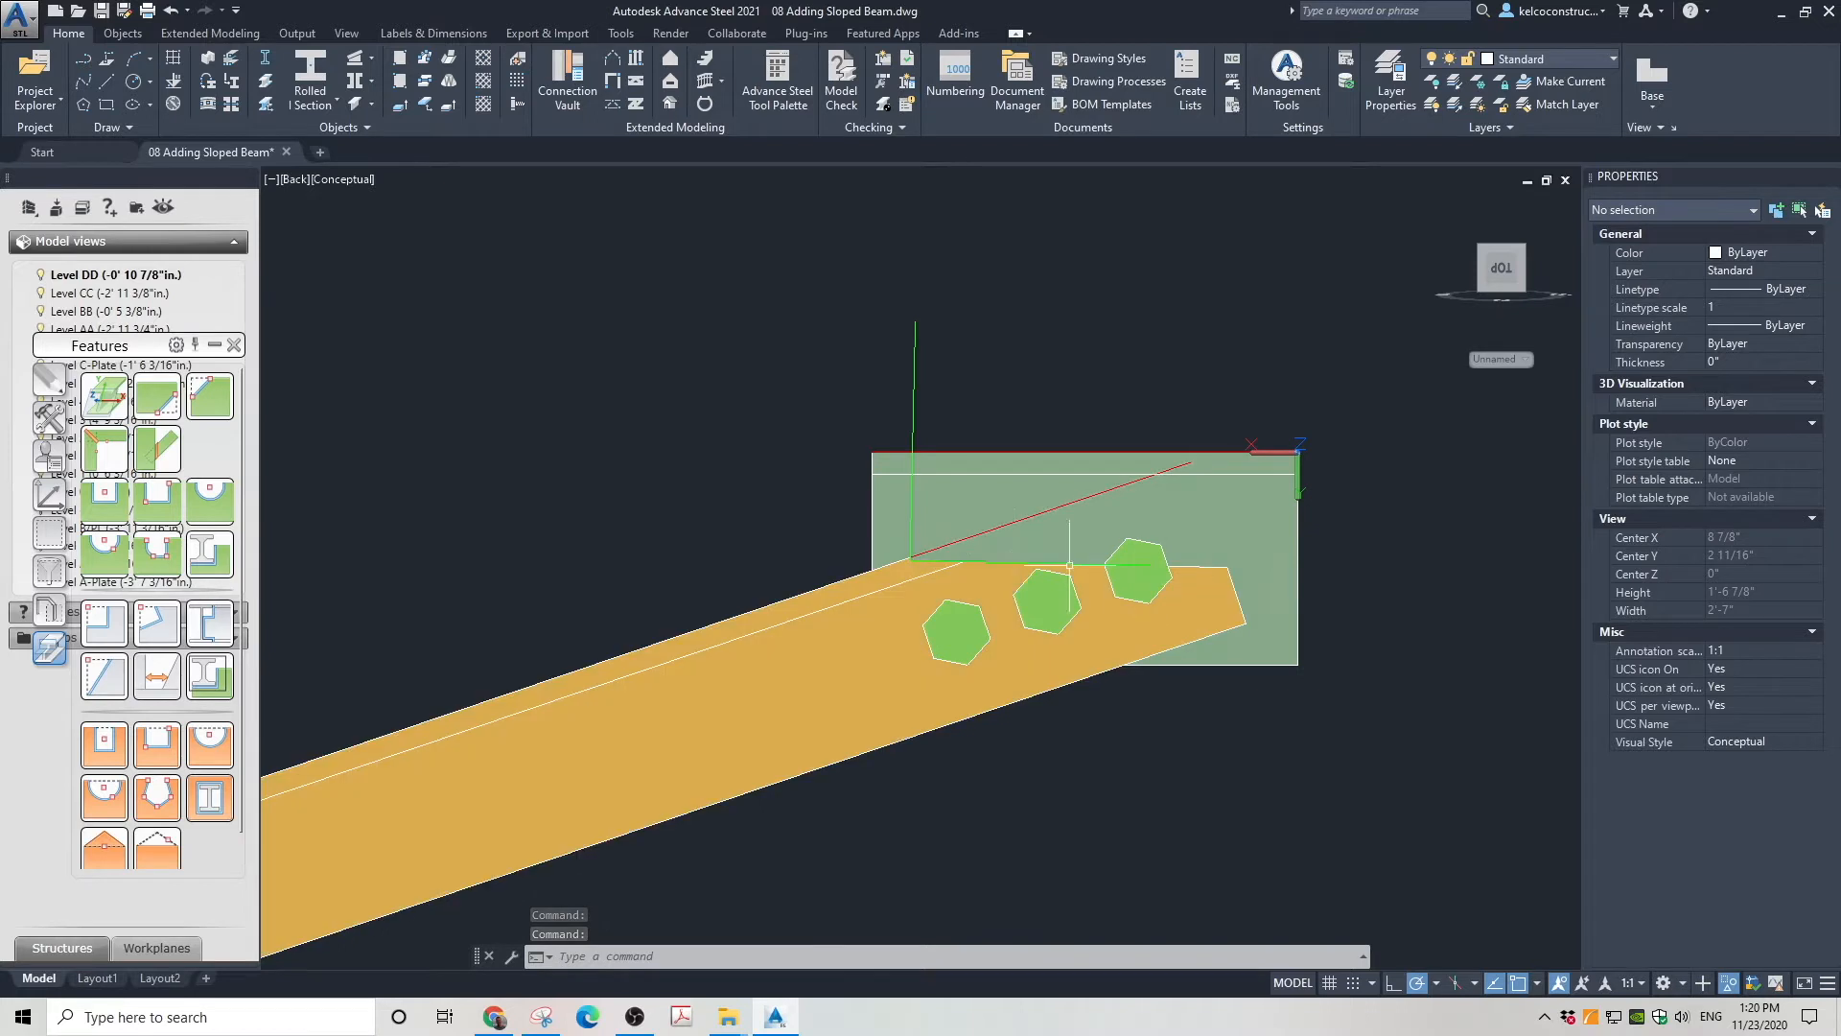
double_click(912, 381)
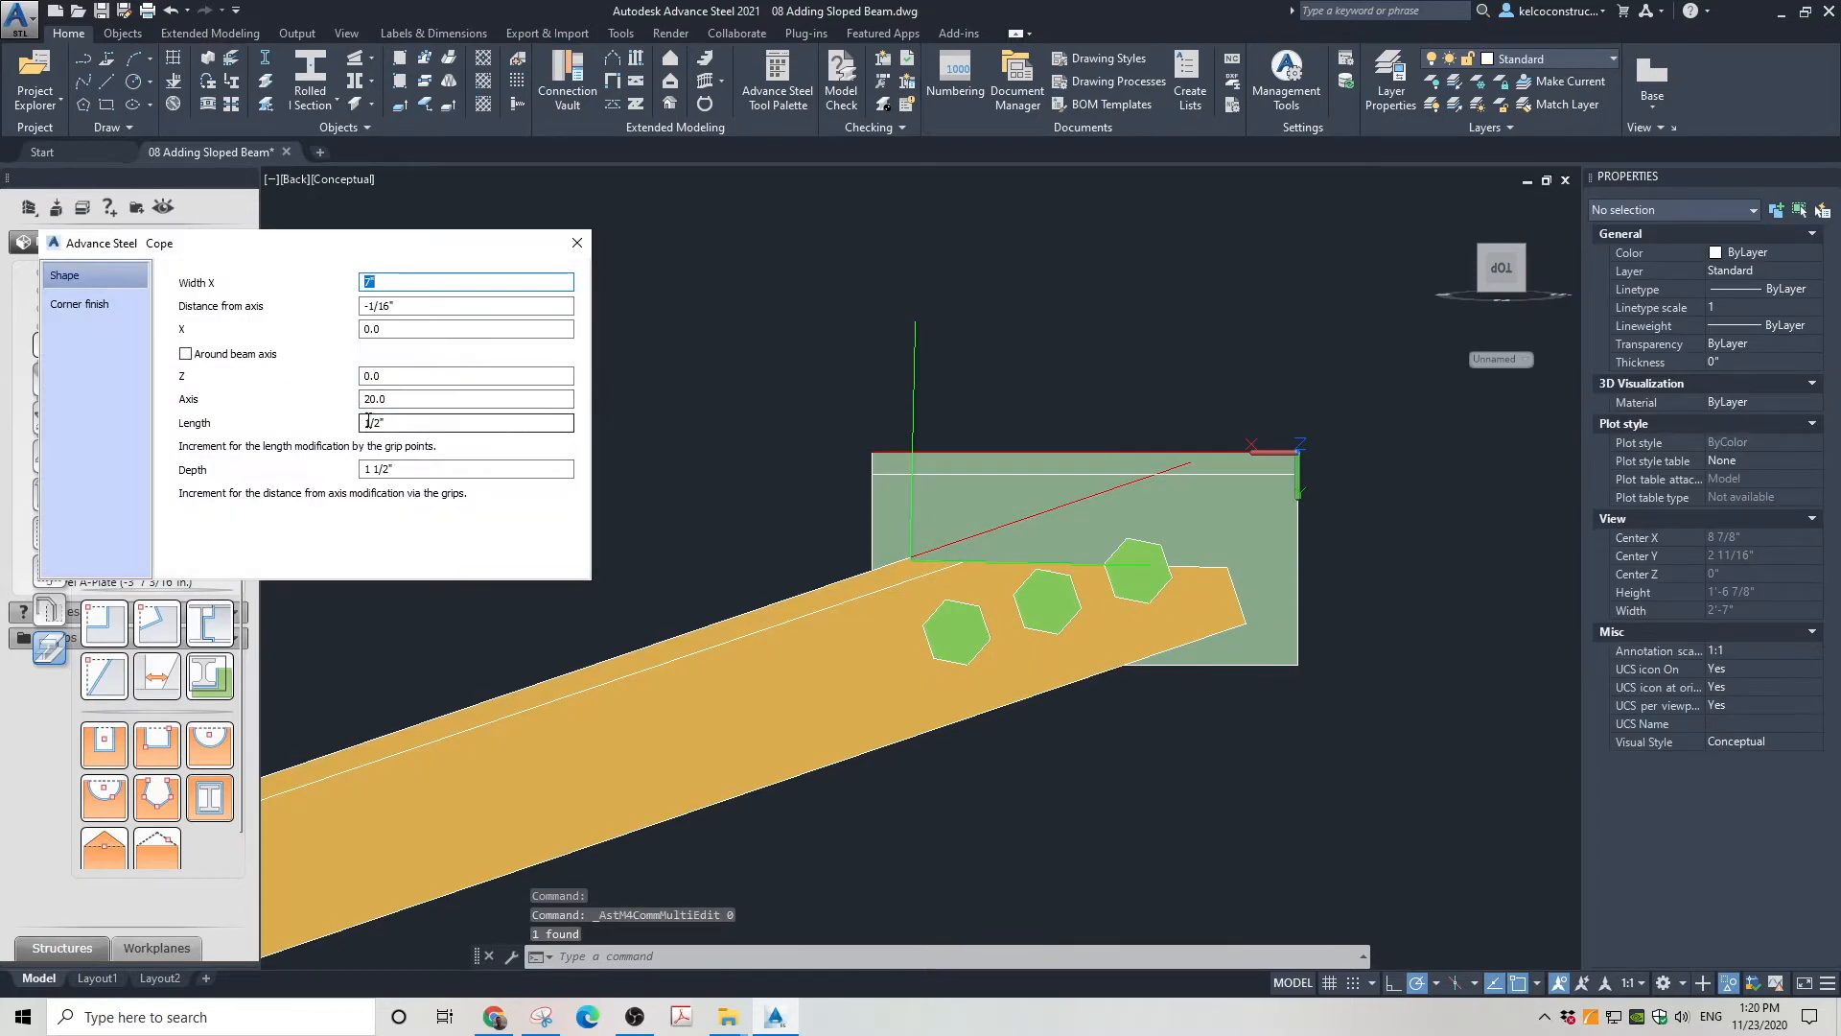
click(386, 306)
drag(390, 308, 358, 288)
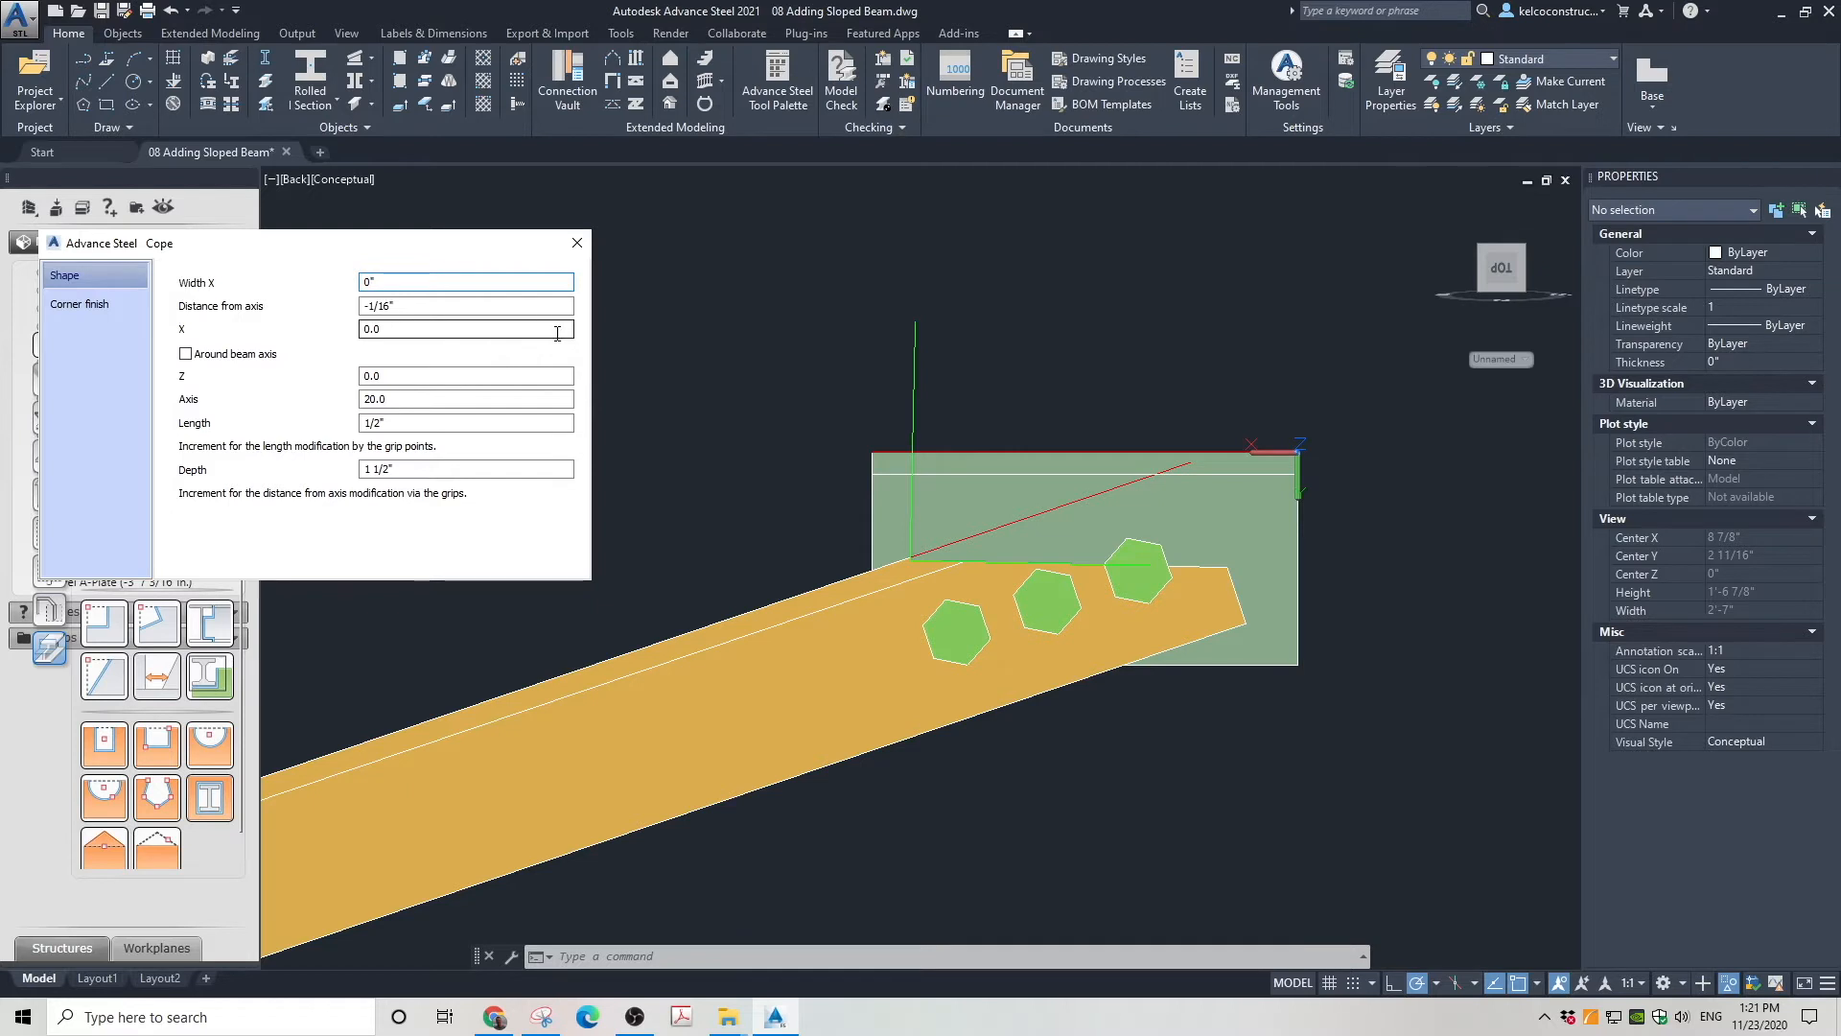
click(502, 300)
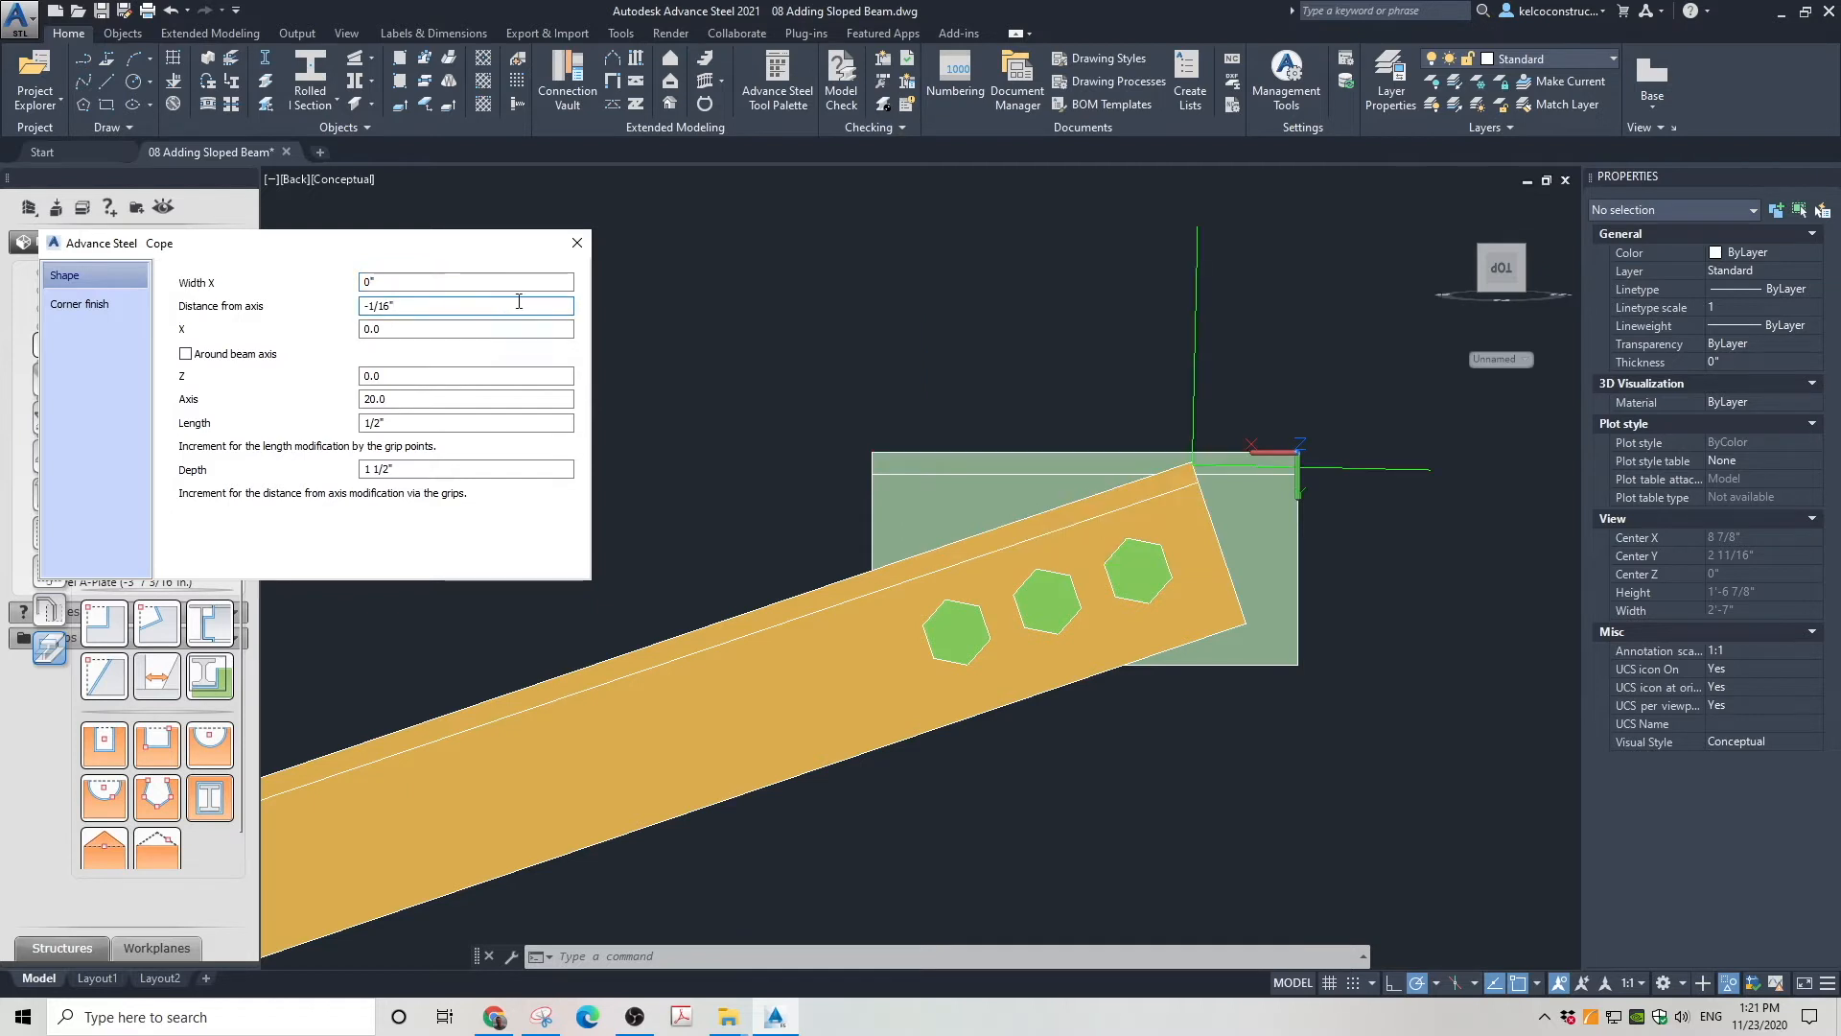
Set the cope's Distance from axis to 0 inches
scroll(1101, 419, up, 3)
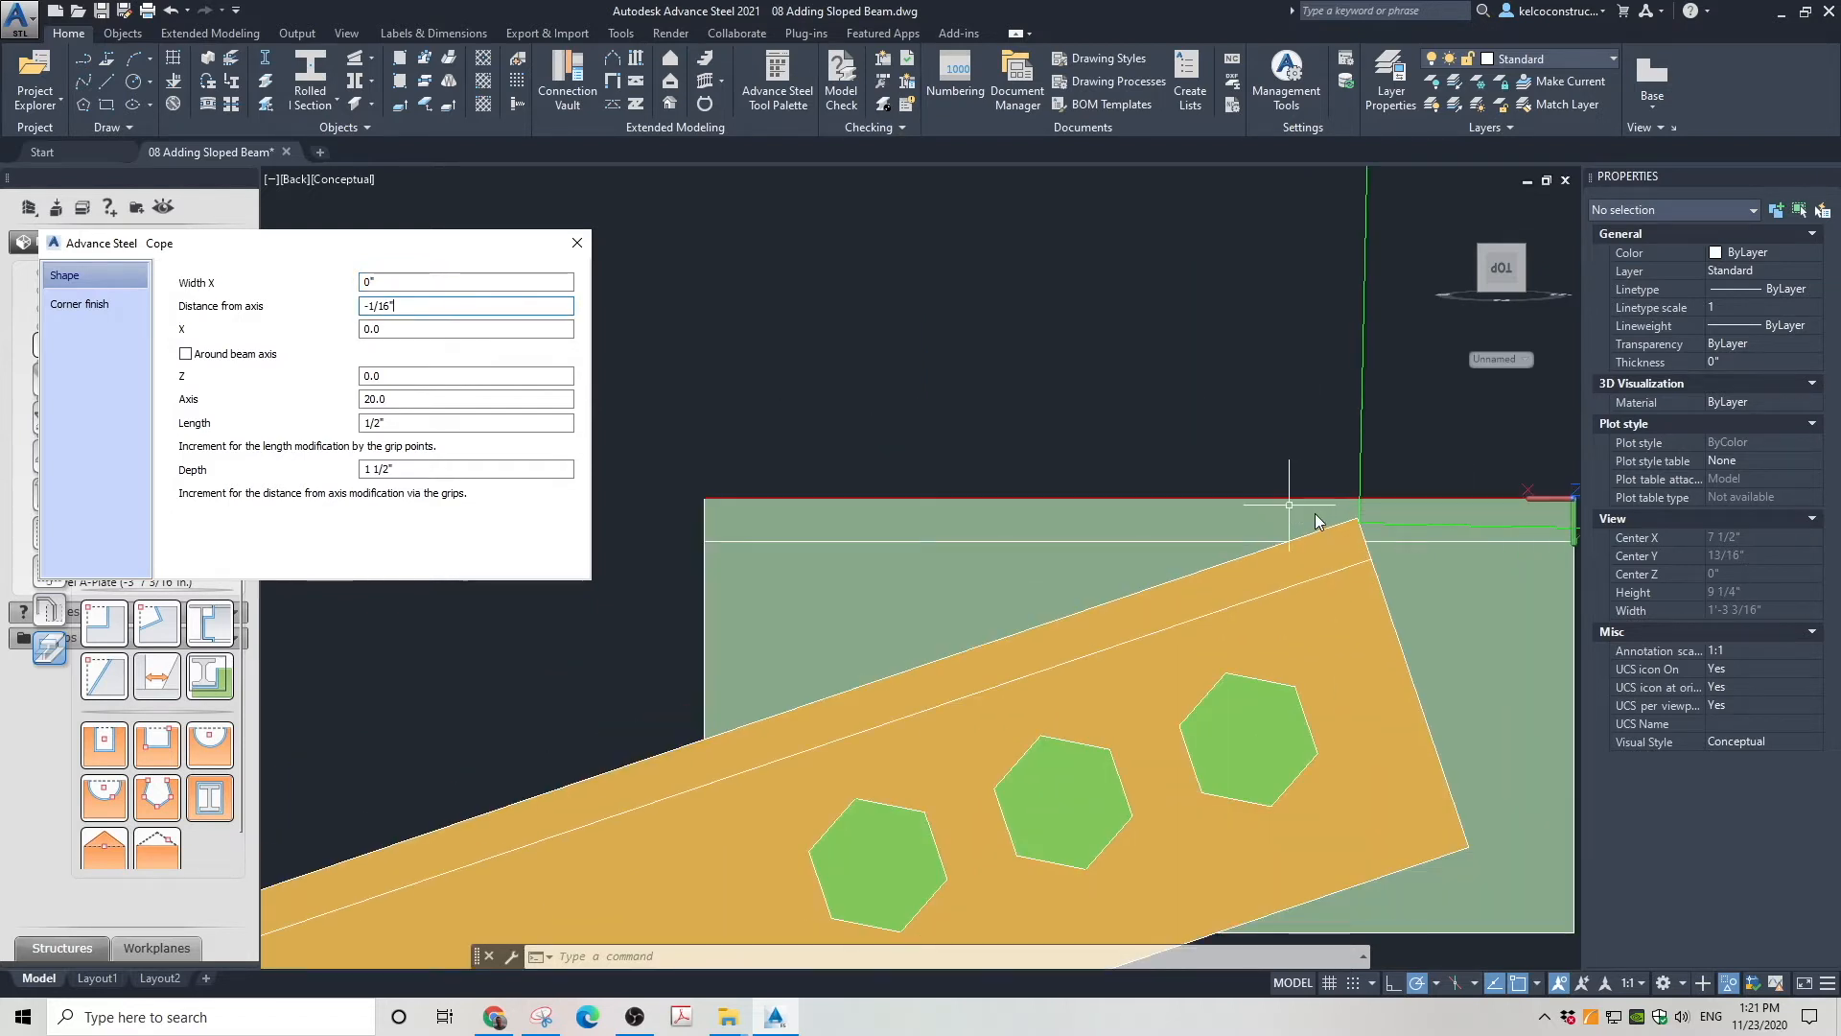
middle_drag(1140, 475, 1023, 455)
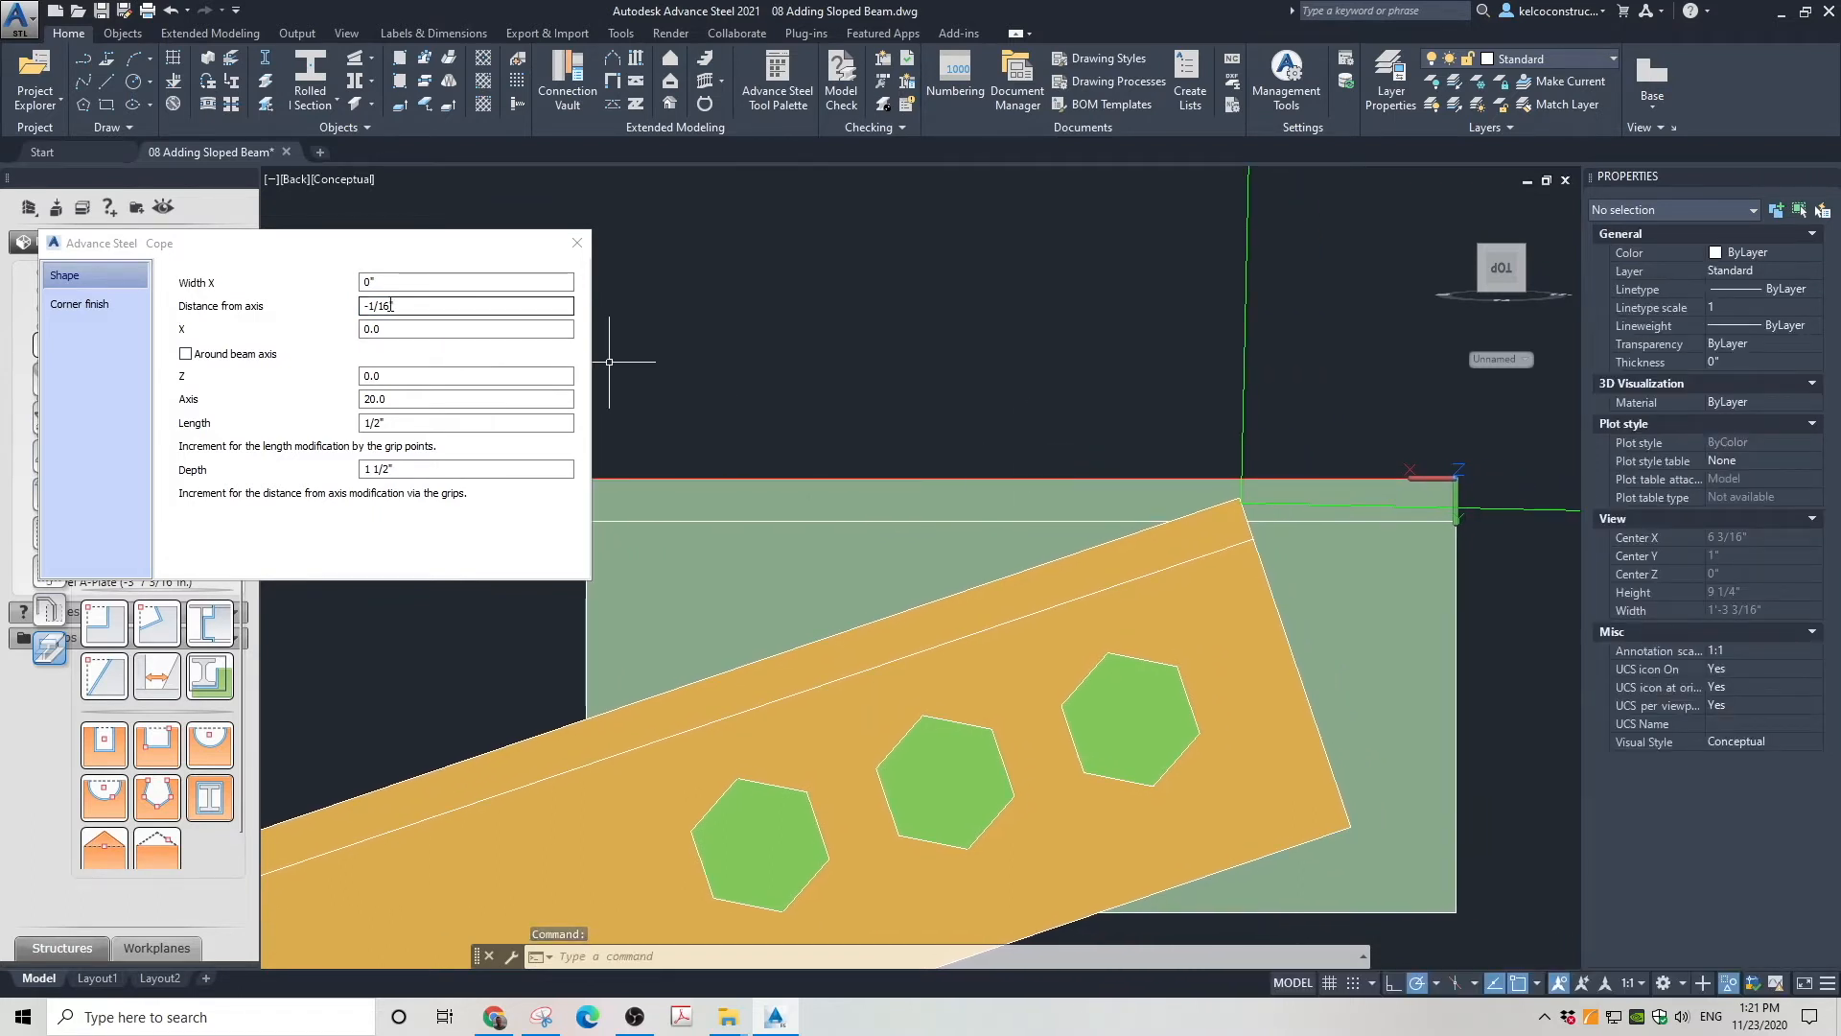
key(Return)
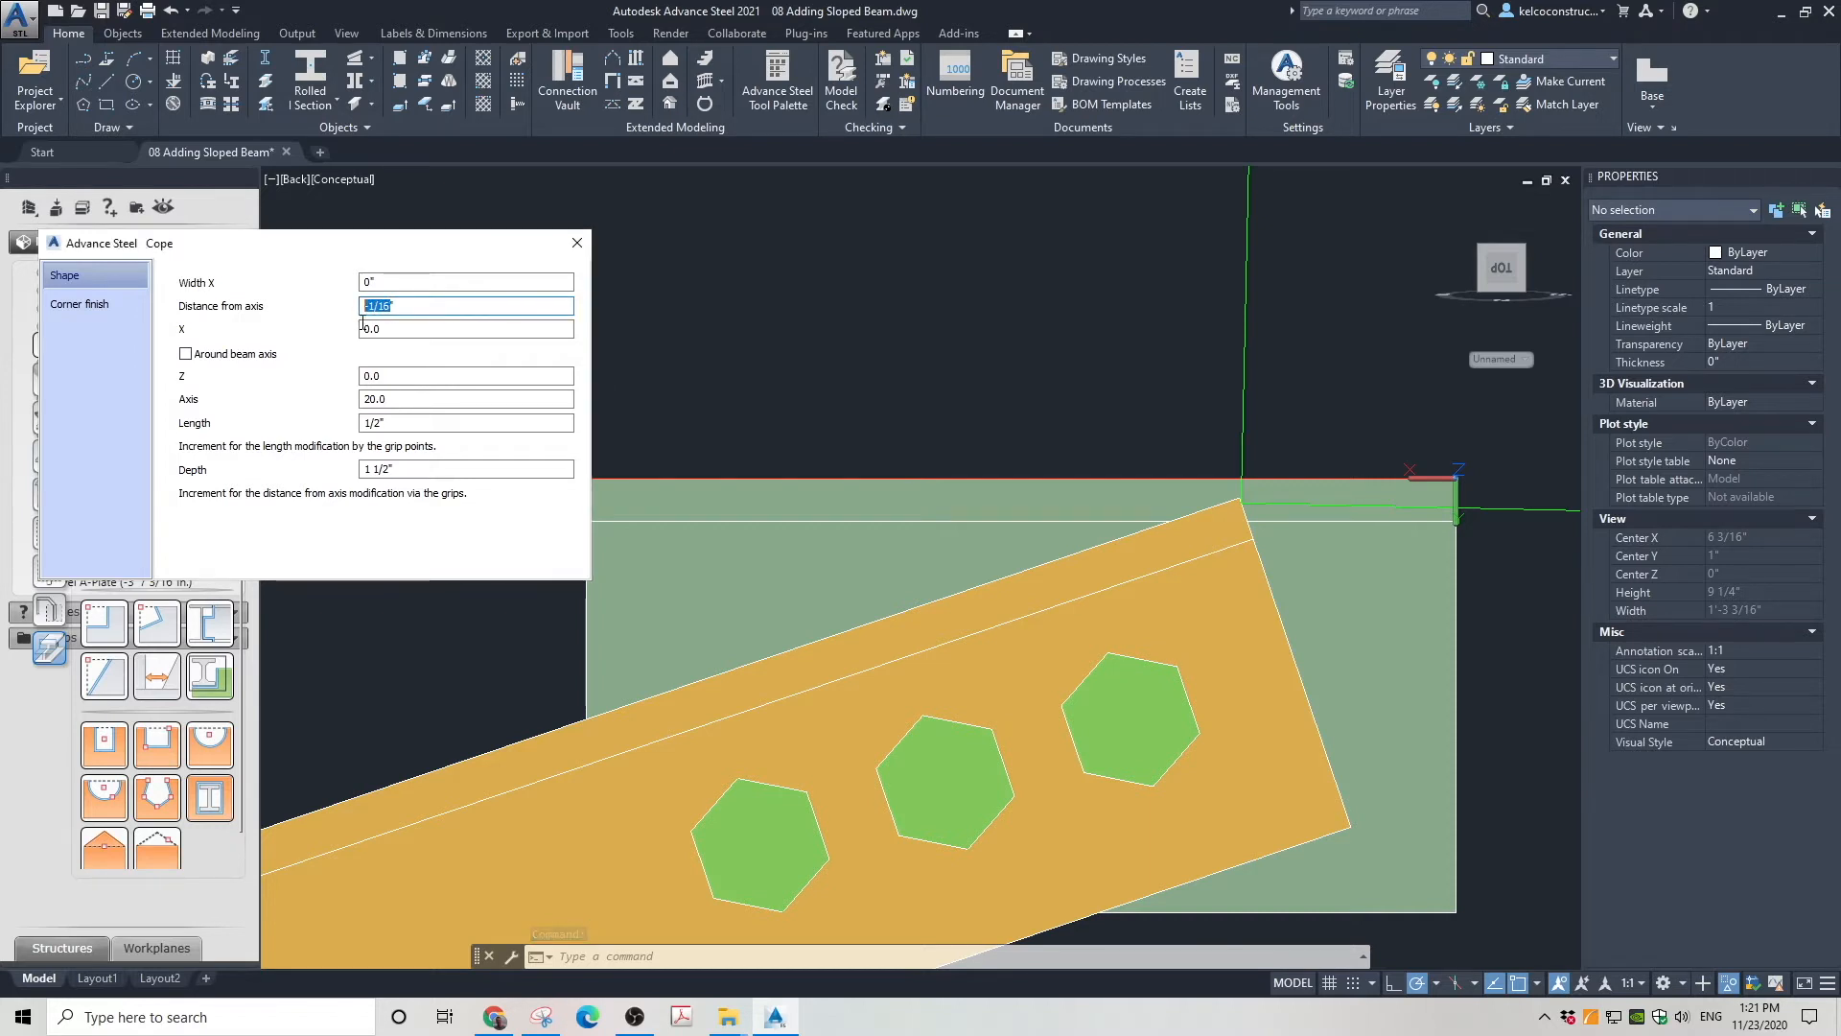
text(0)
click(432, 332)
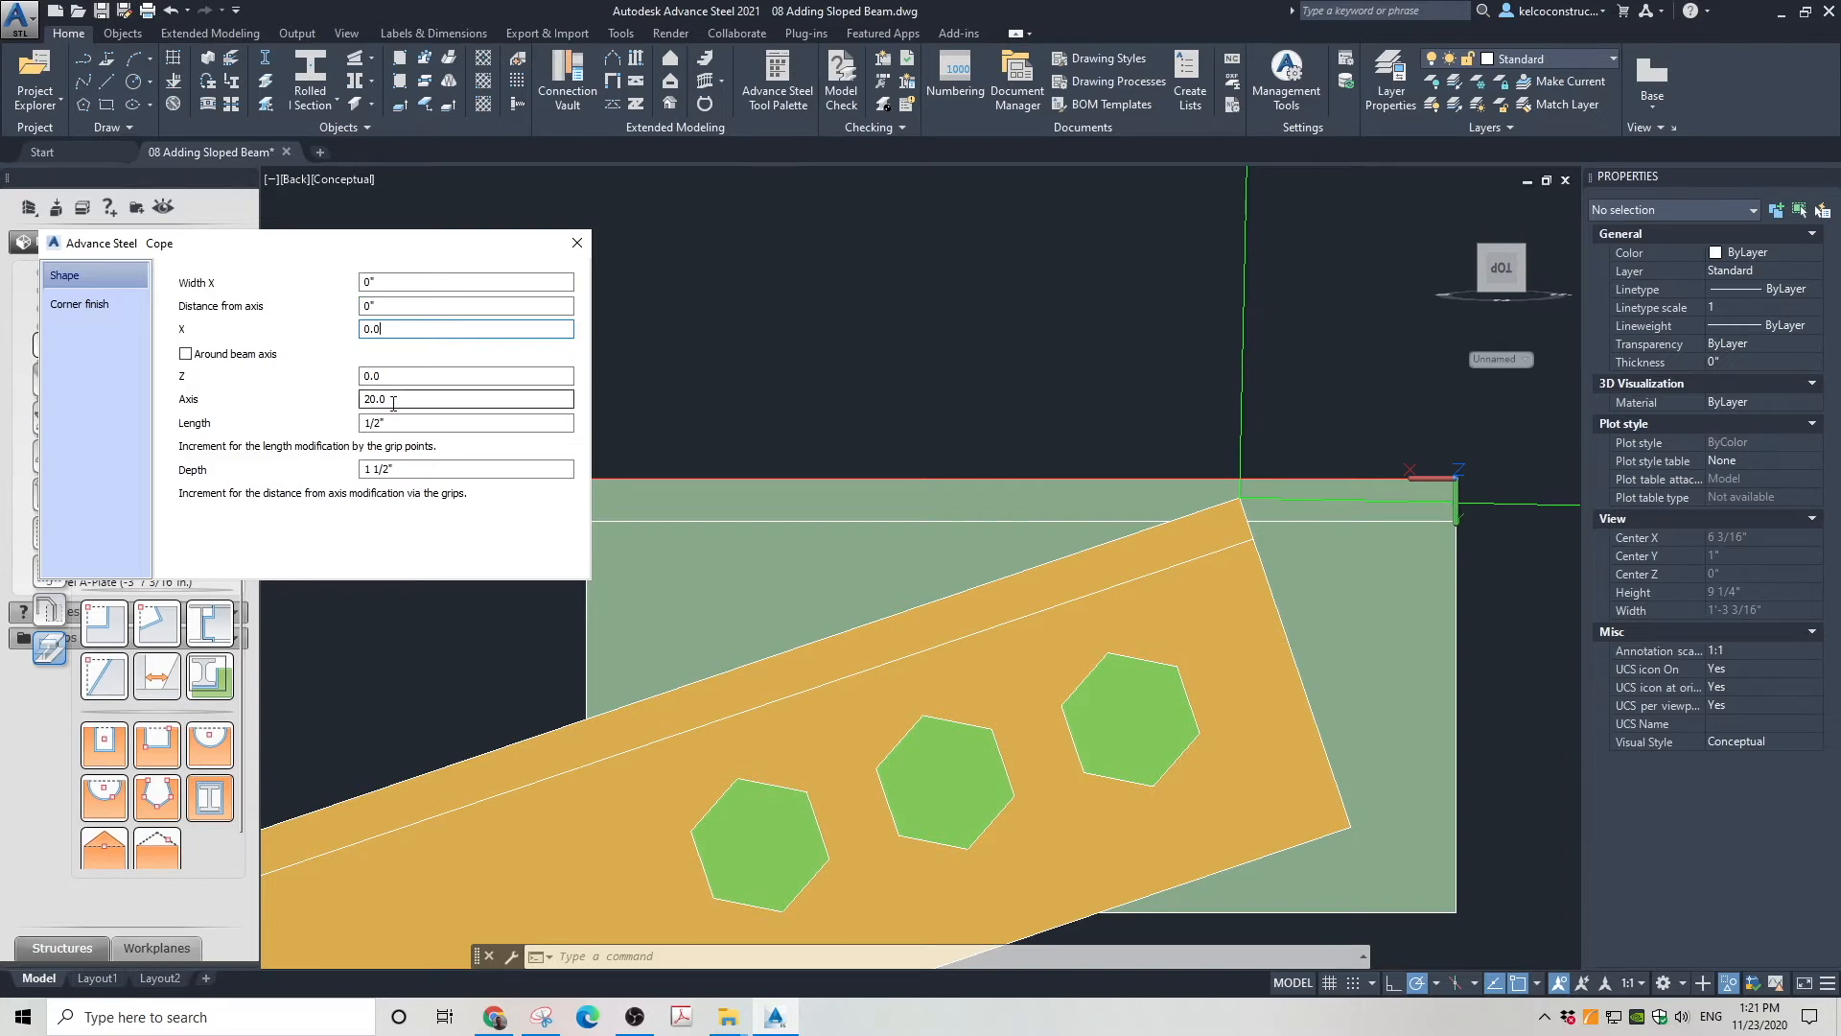
Try Width X values of 1/2, 3/8 and 5/8 inch for the cope against the half-inch offset line
click(364, 283)
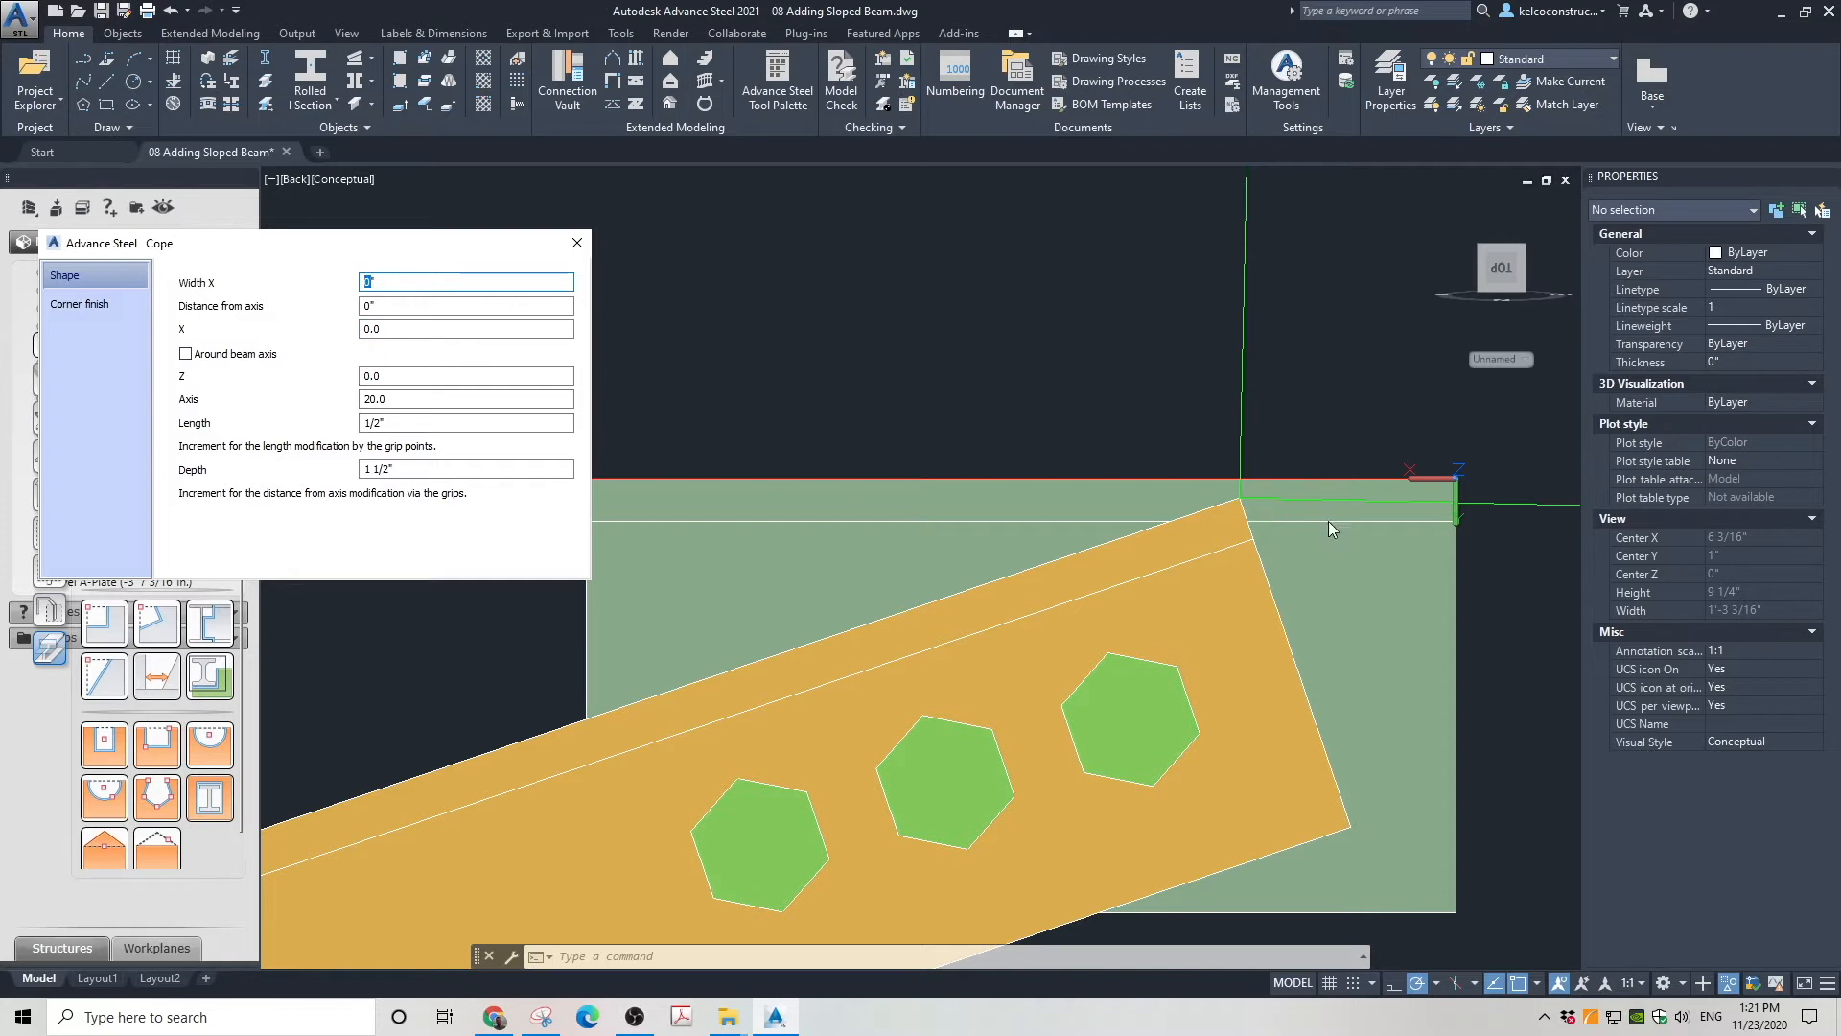
scroll(1115, 462, up, 5)
scroll(779, 370, down, 1)
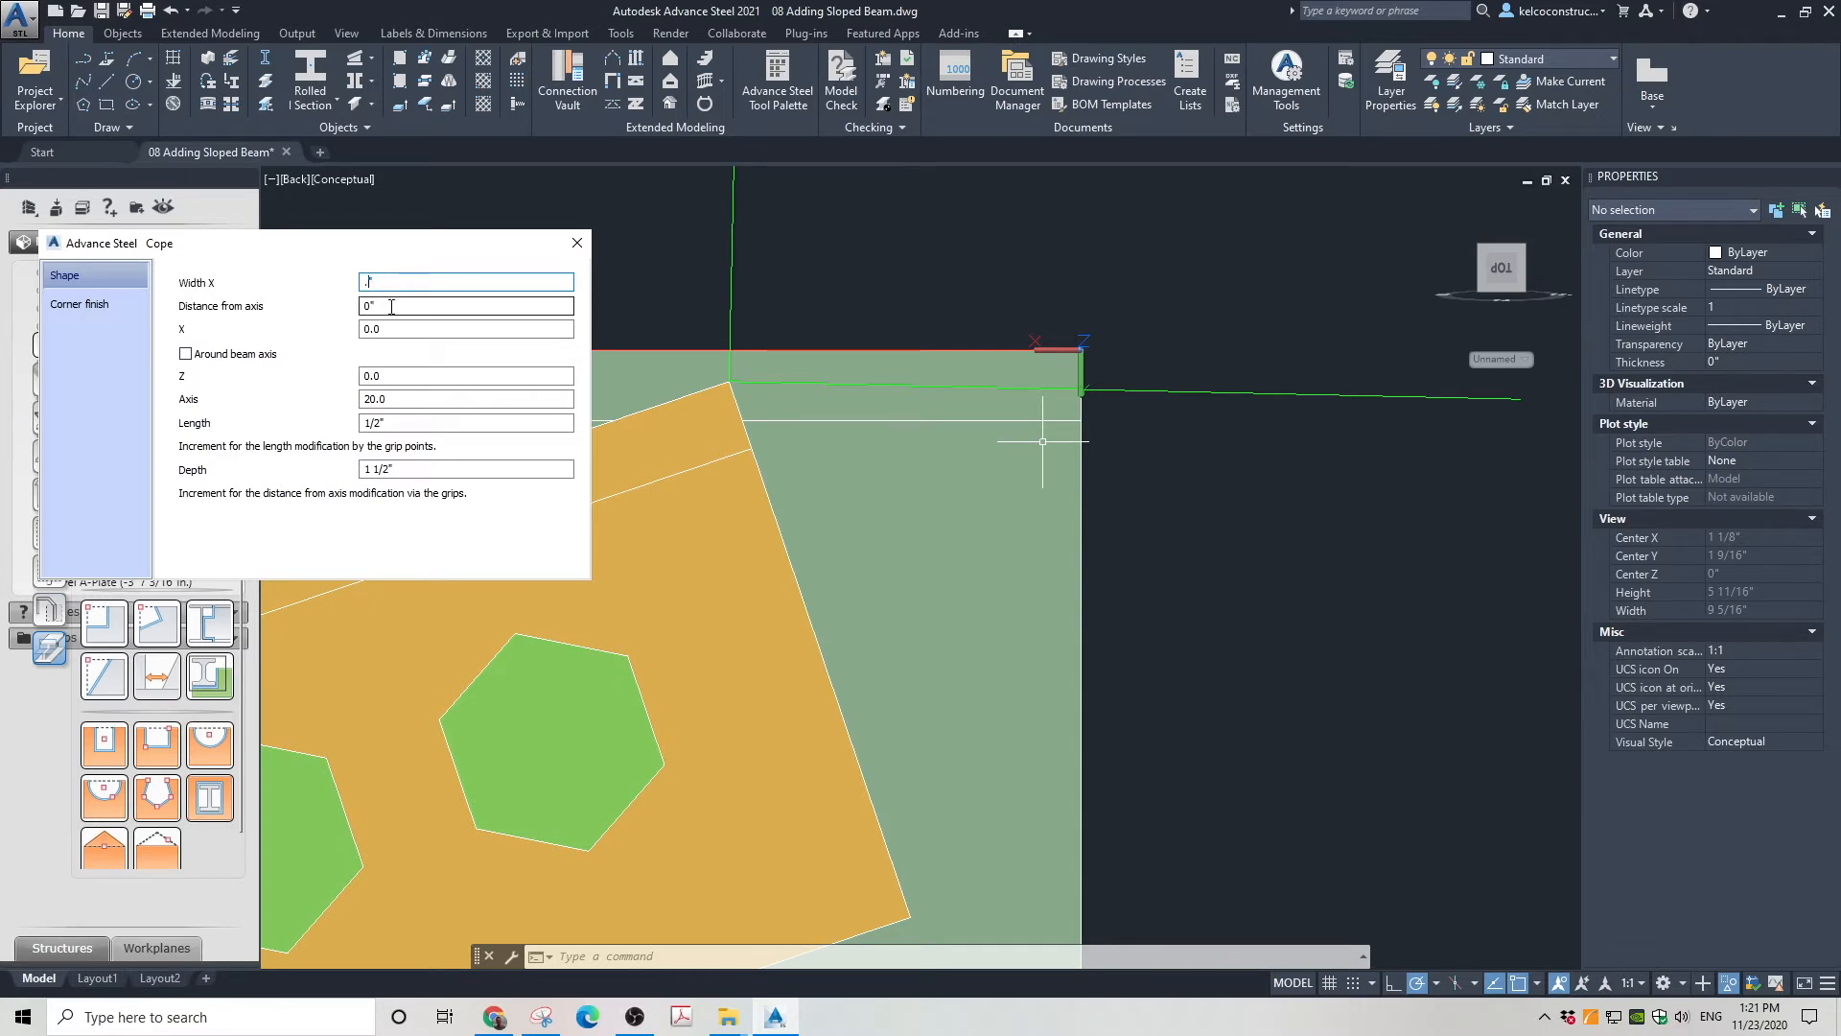
click(403, 306)
double_click(380, 282)
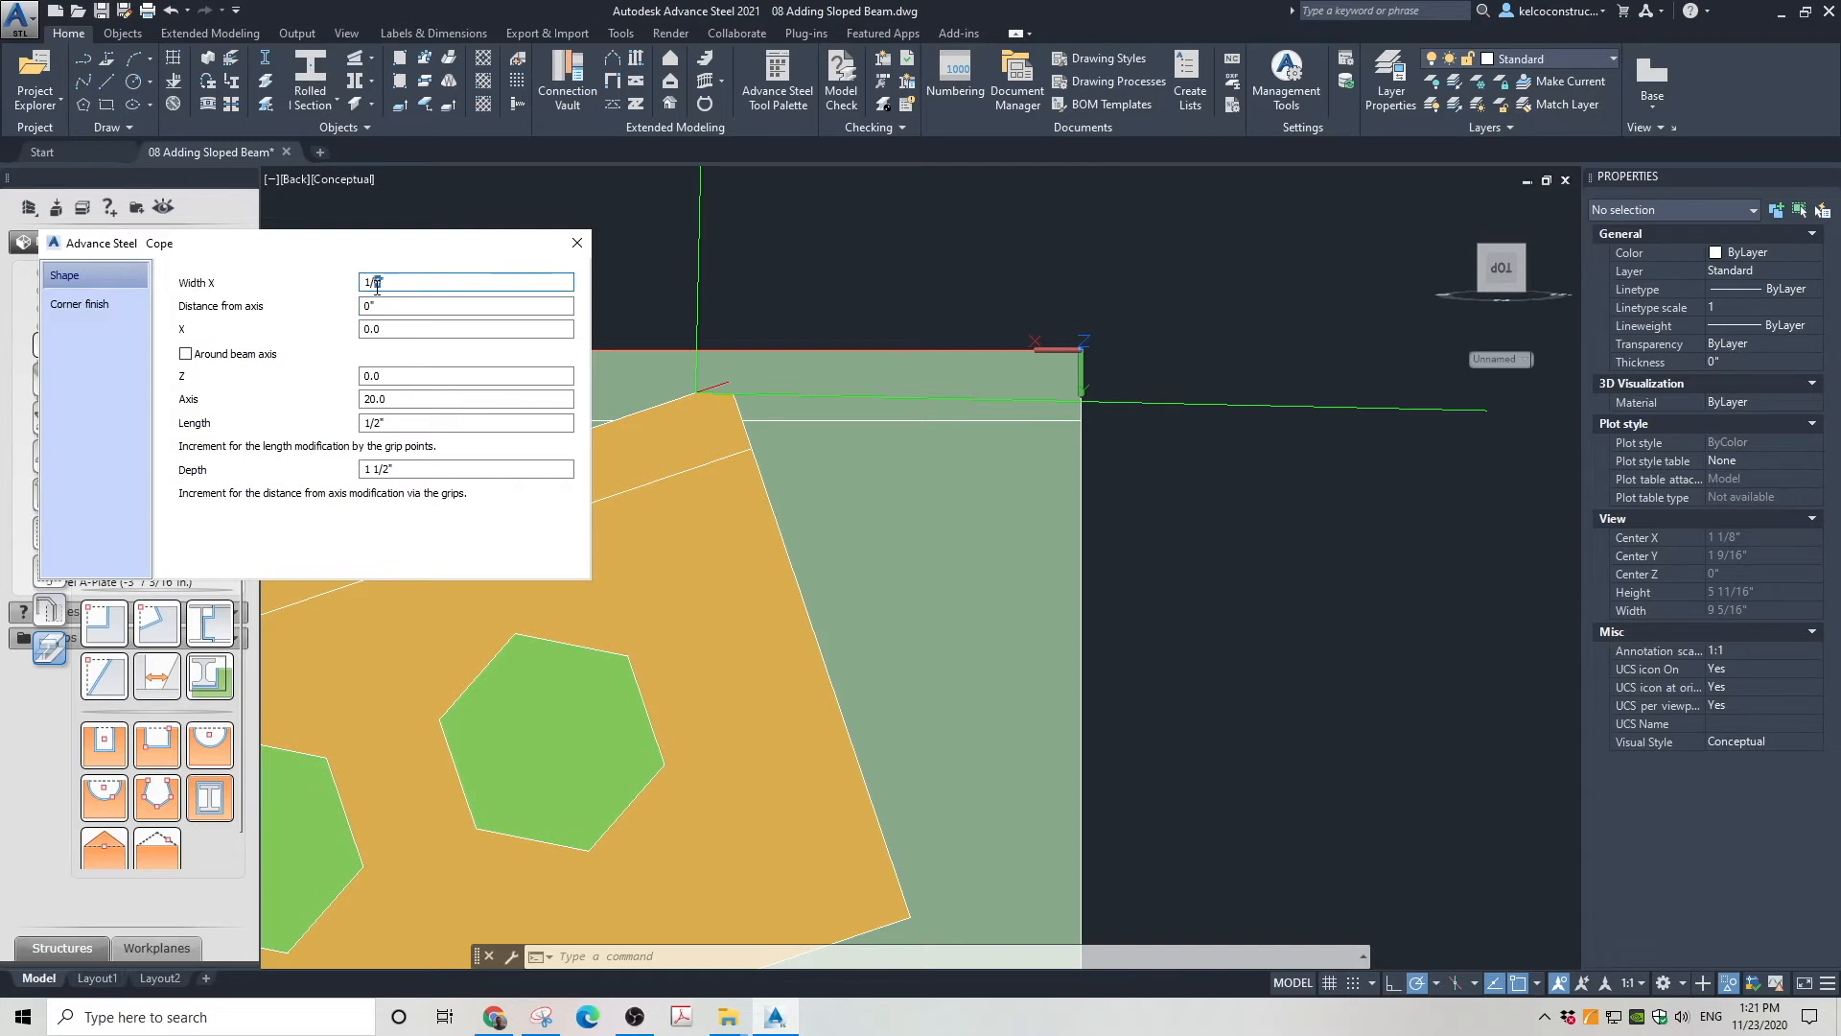
text(2)
click(424, 308)
double_click(372, 282)
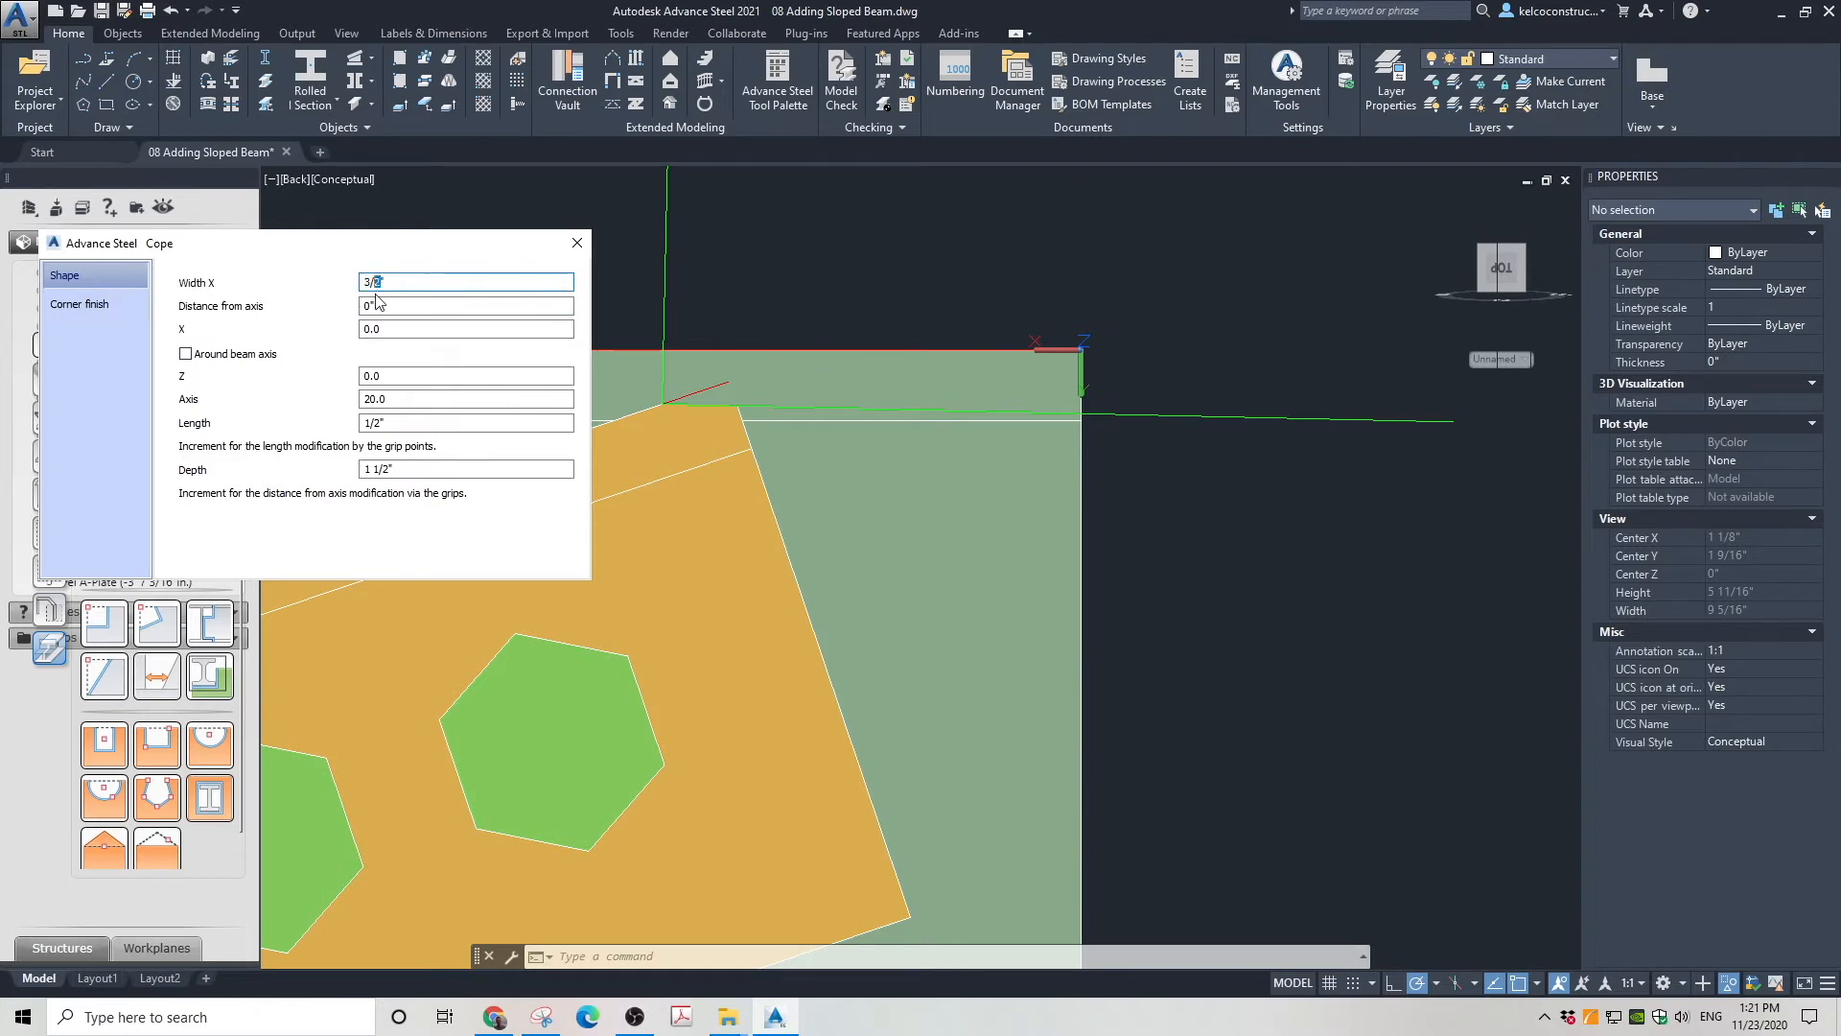
click(384, 308)
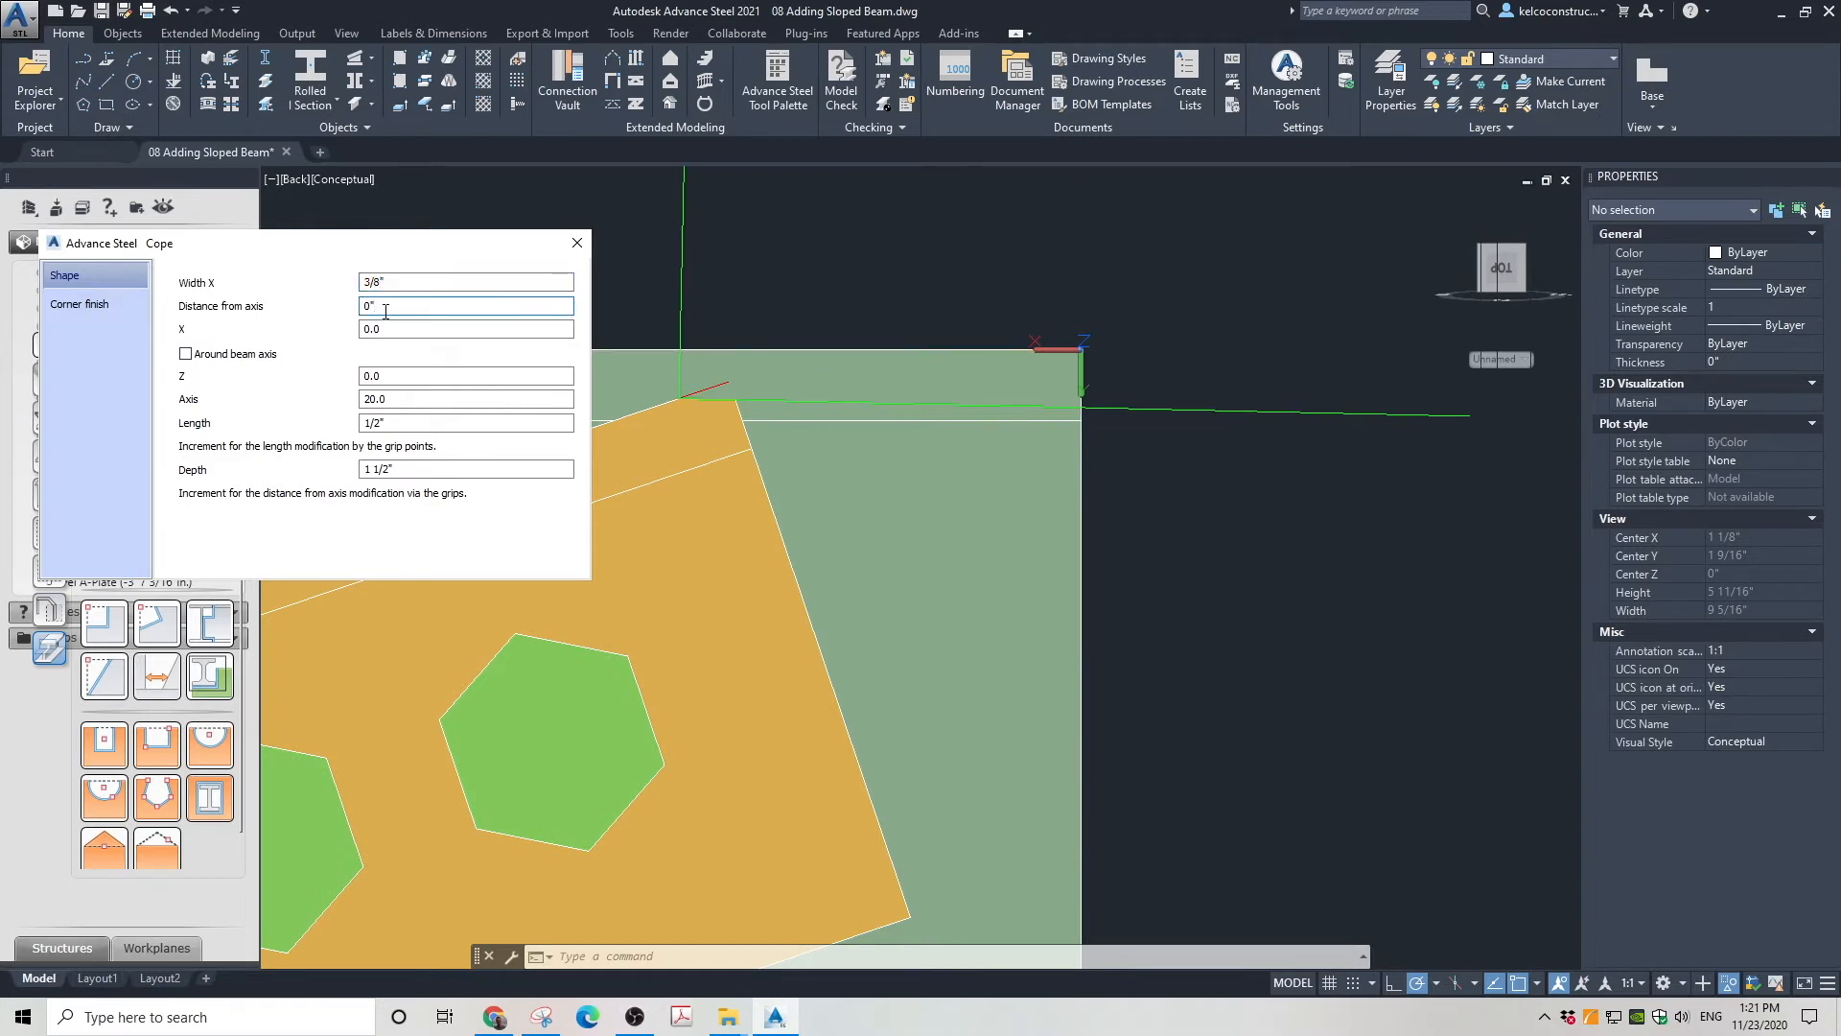
double_click(370, 283)
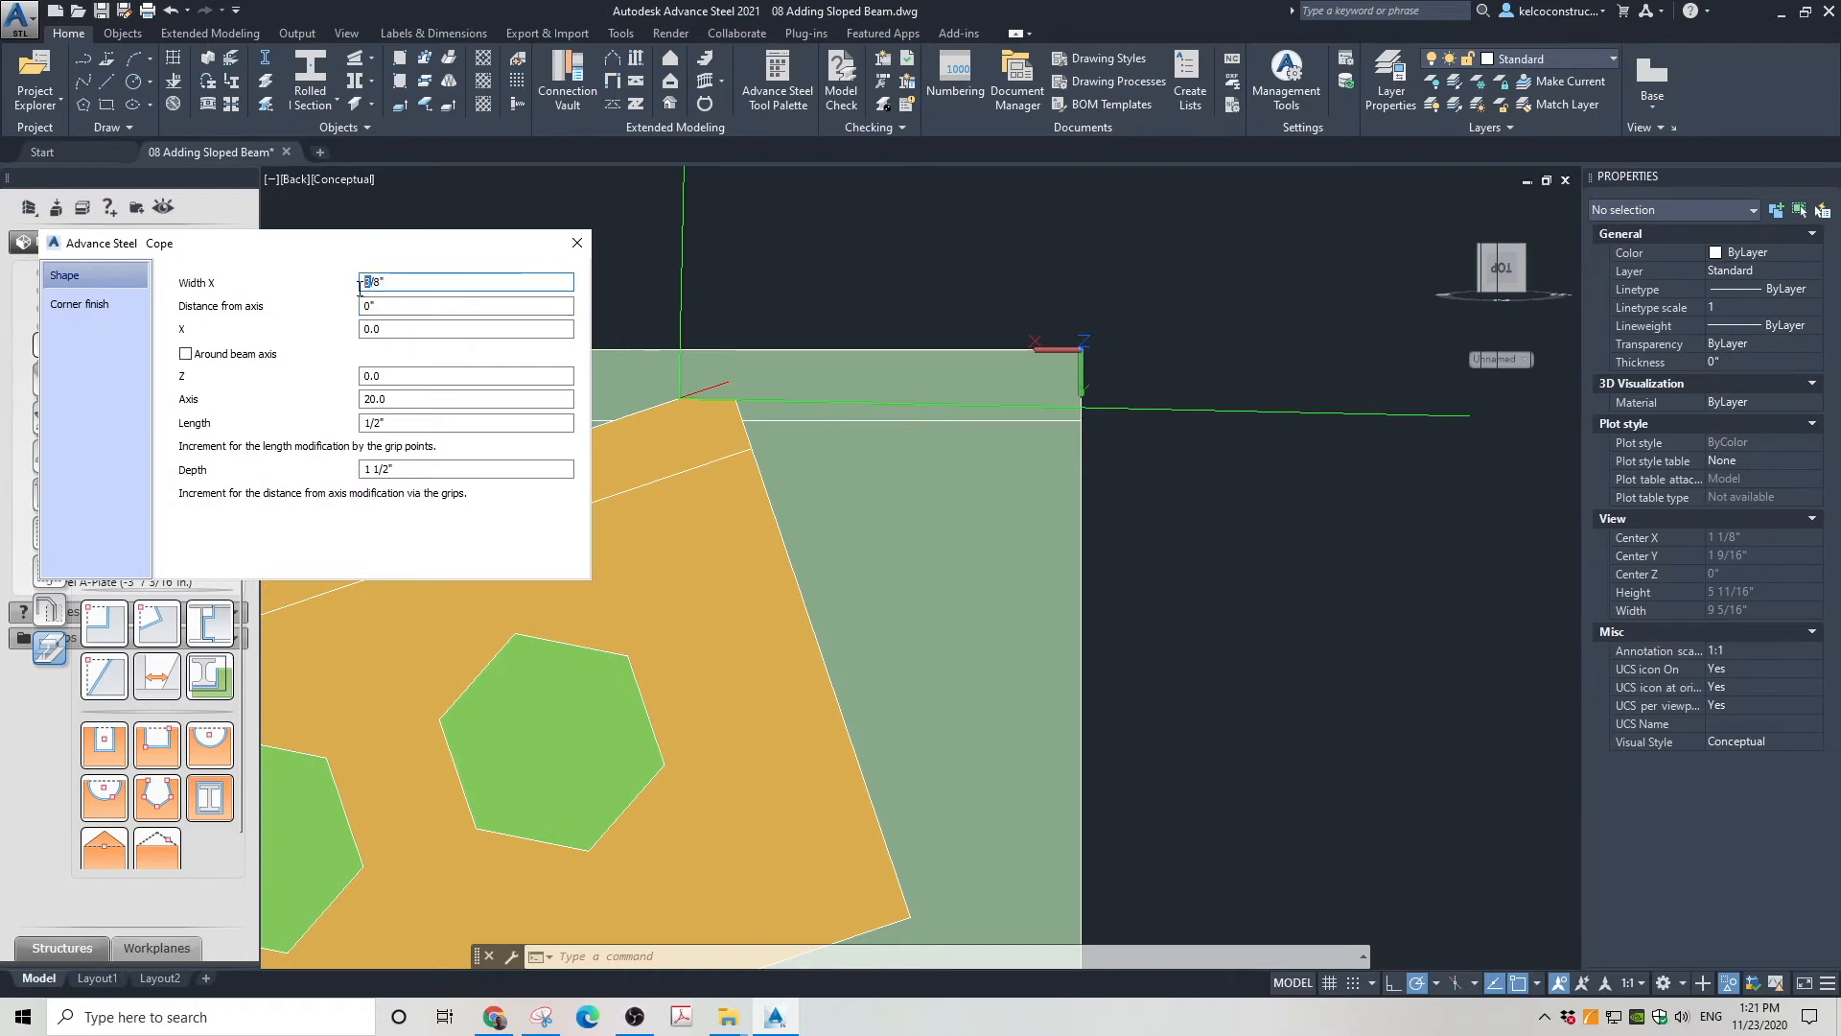
click(391, 305)
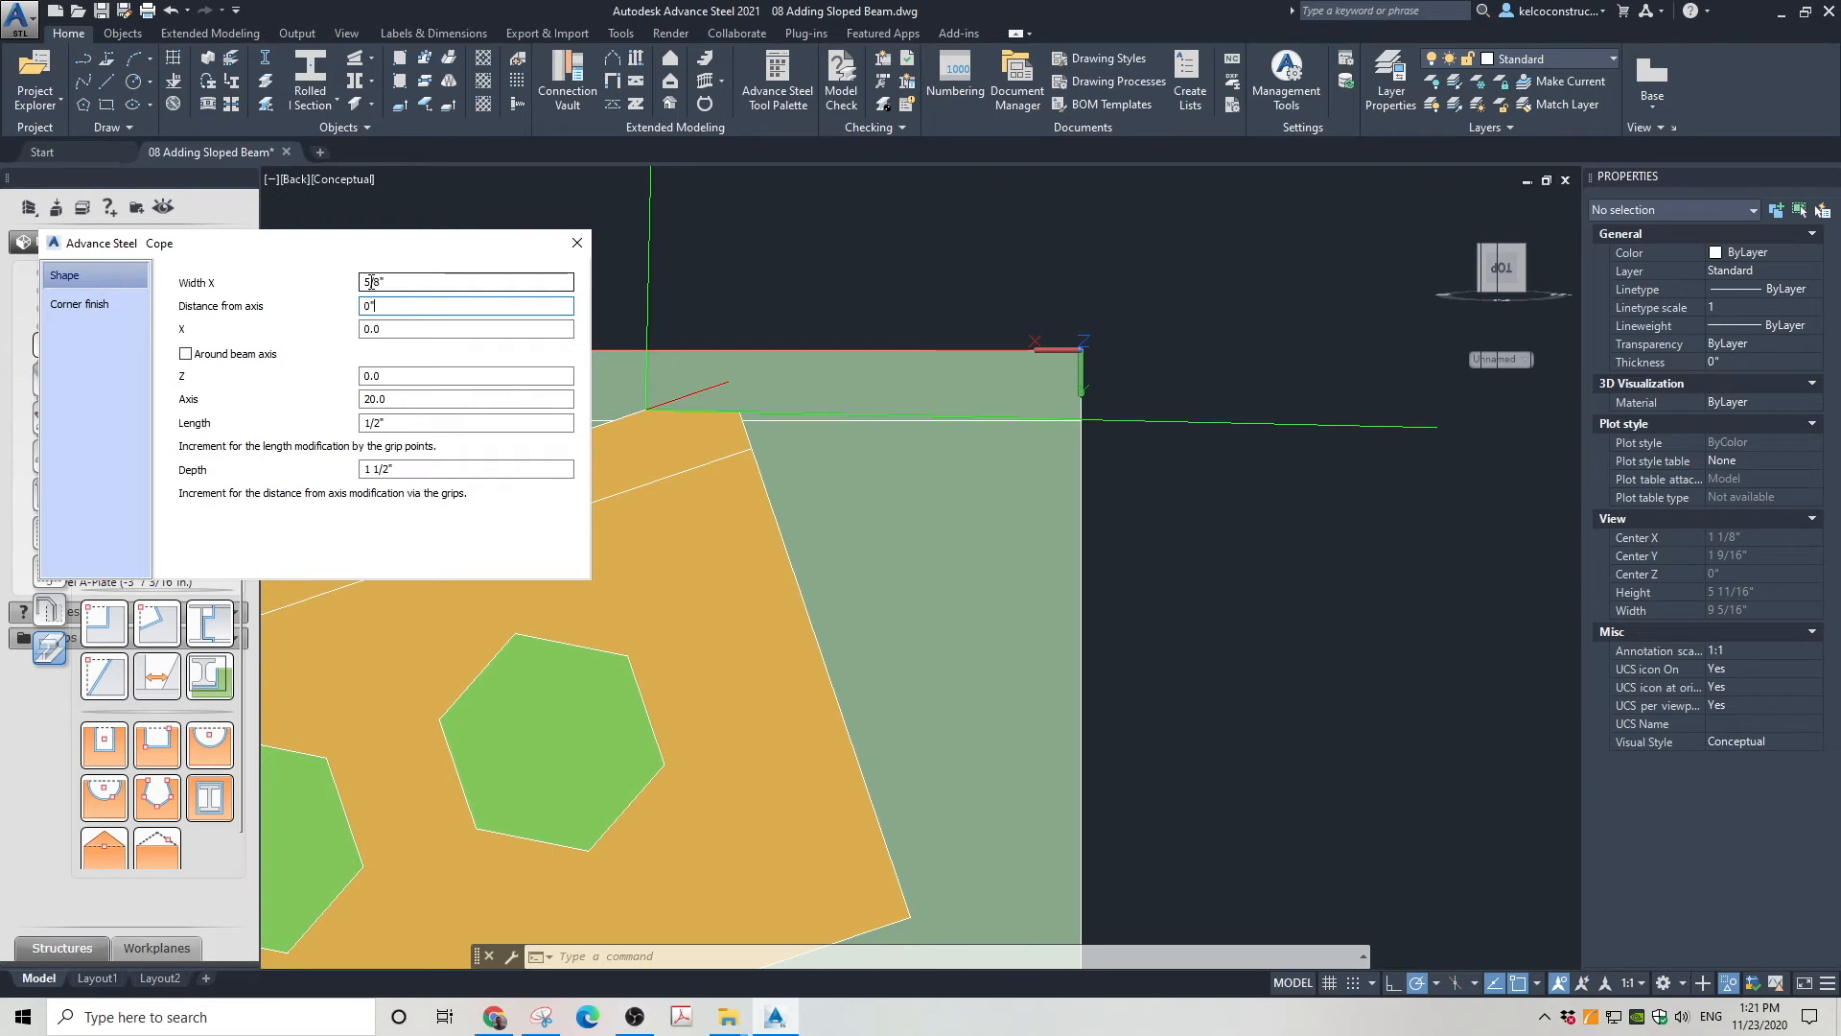
Set the cope's Width X to 7/8 inch to bring its corner to the offset line
double_click(370, 283)
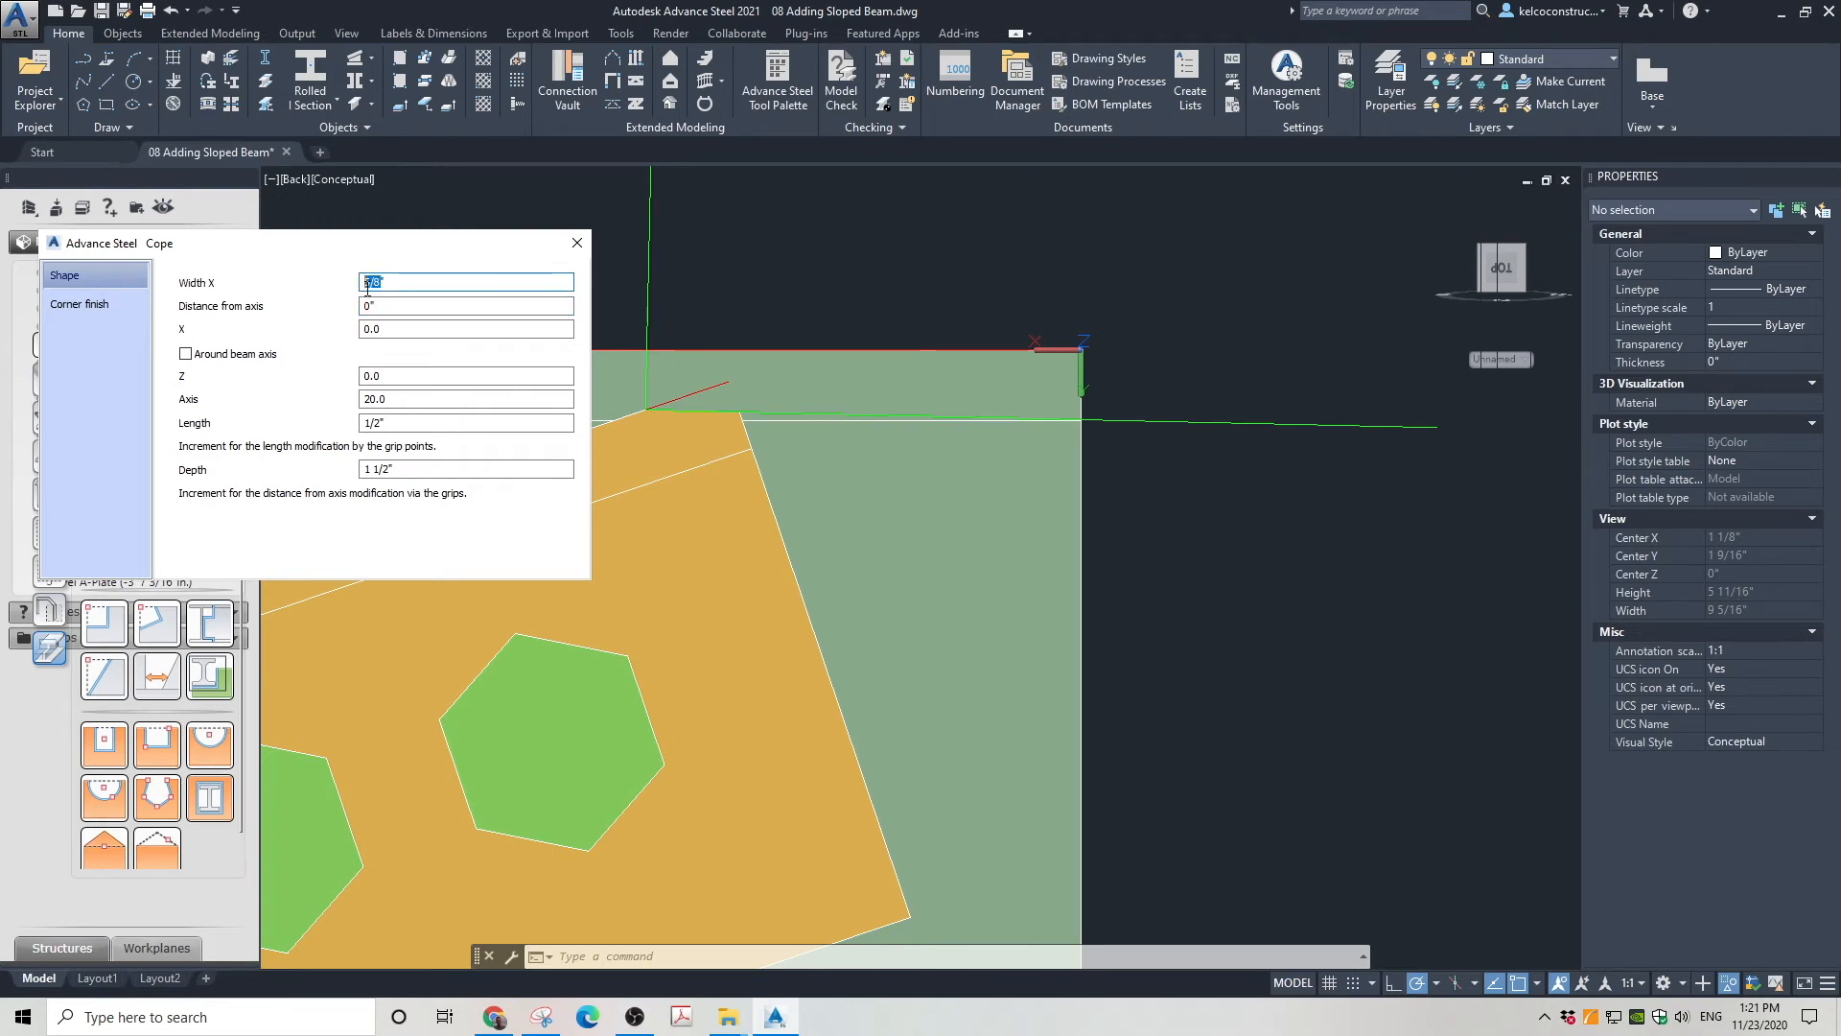
key(Return)
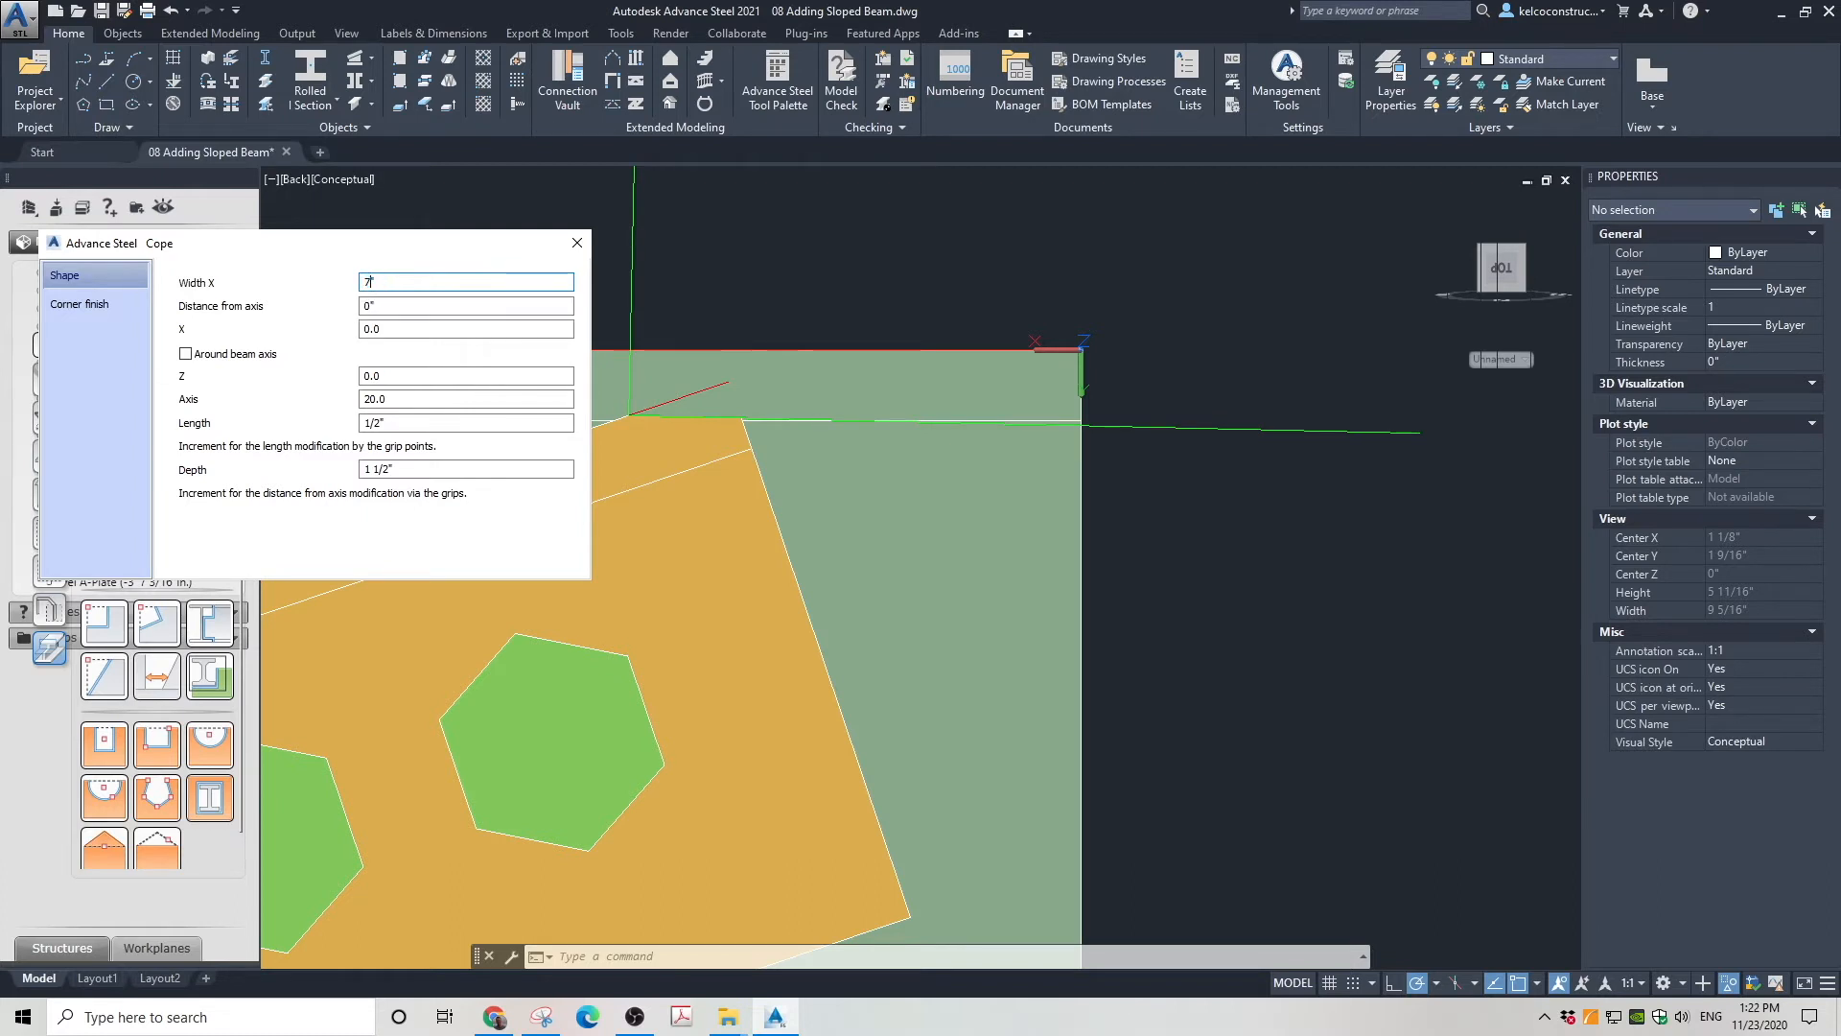
click(388, 306)
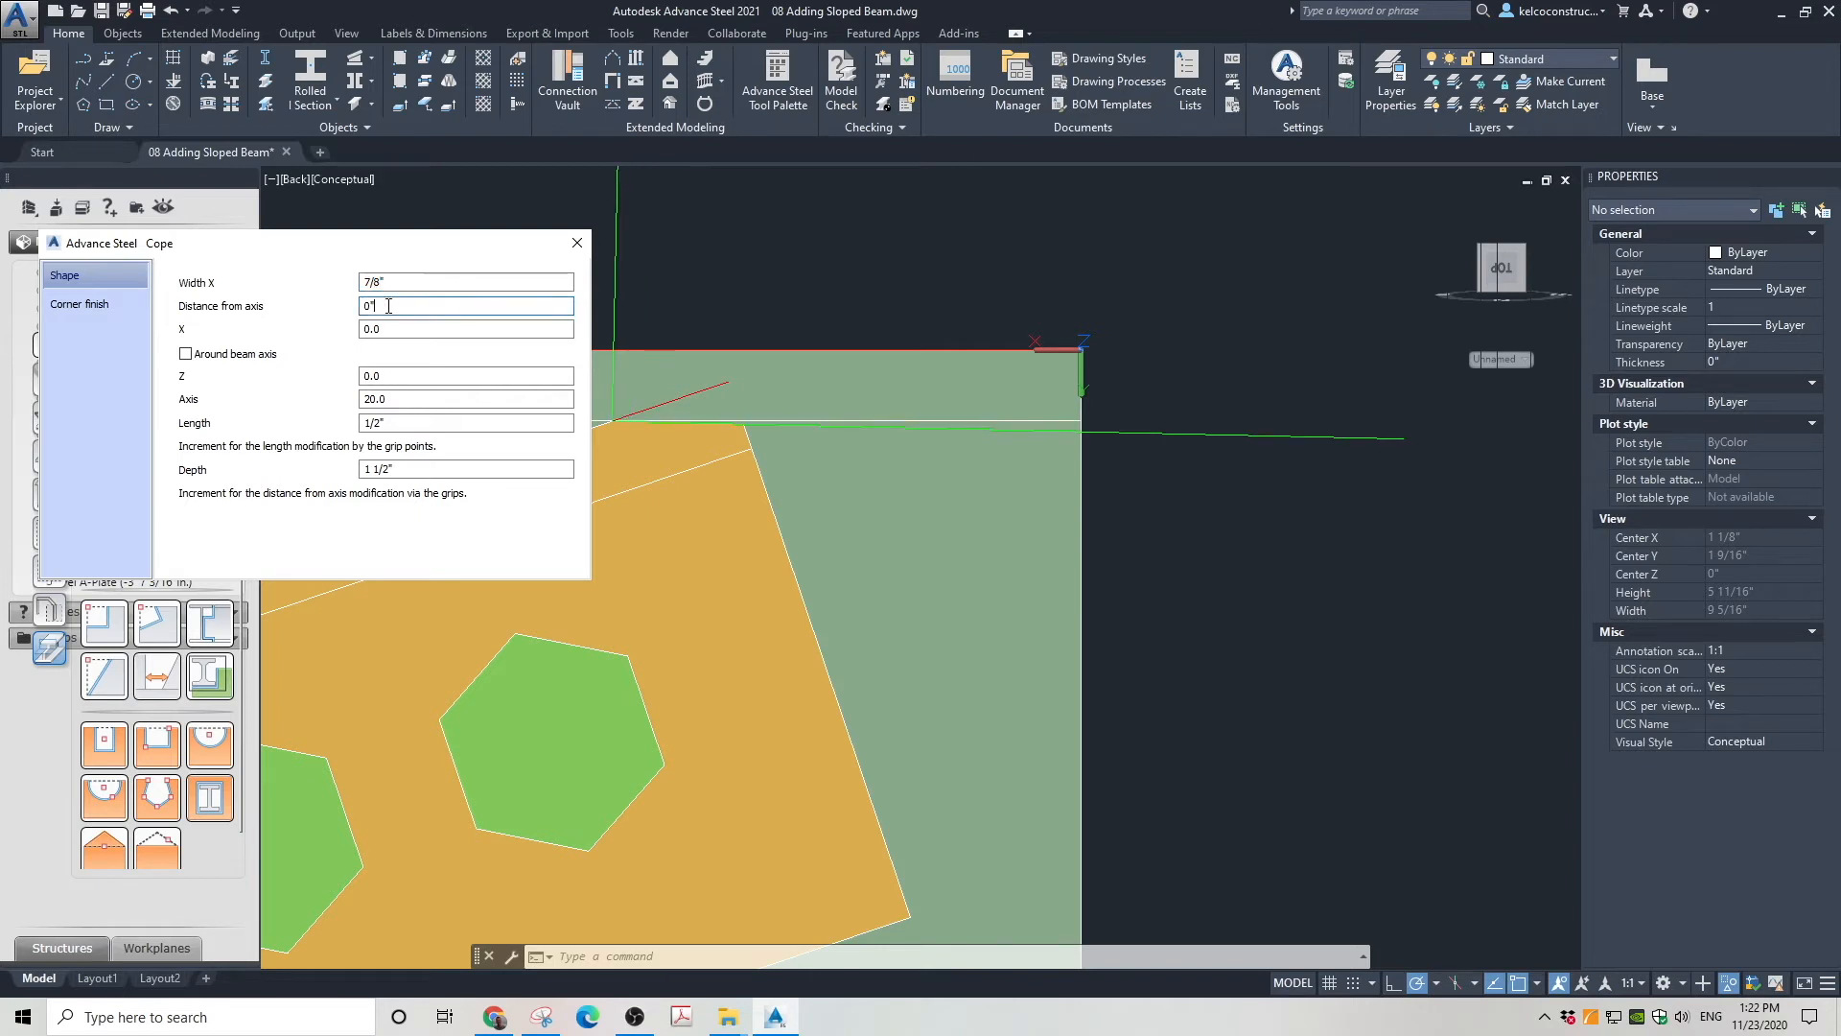
Align the cope's cut with the offset line by setting Axis to 19.0 and refining it to 18.7, and close the cope properties
scroll(843, 426, down, 2)
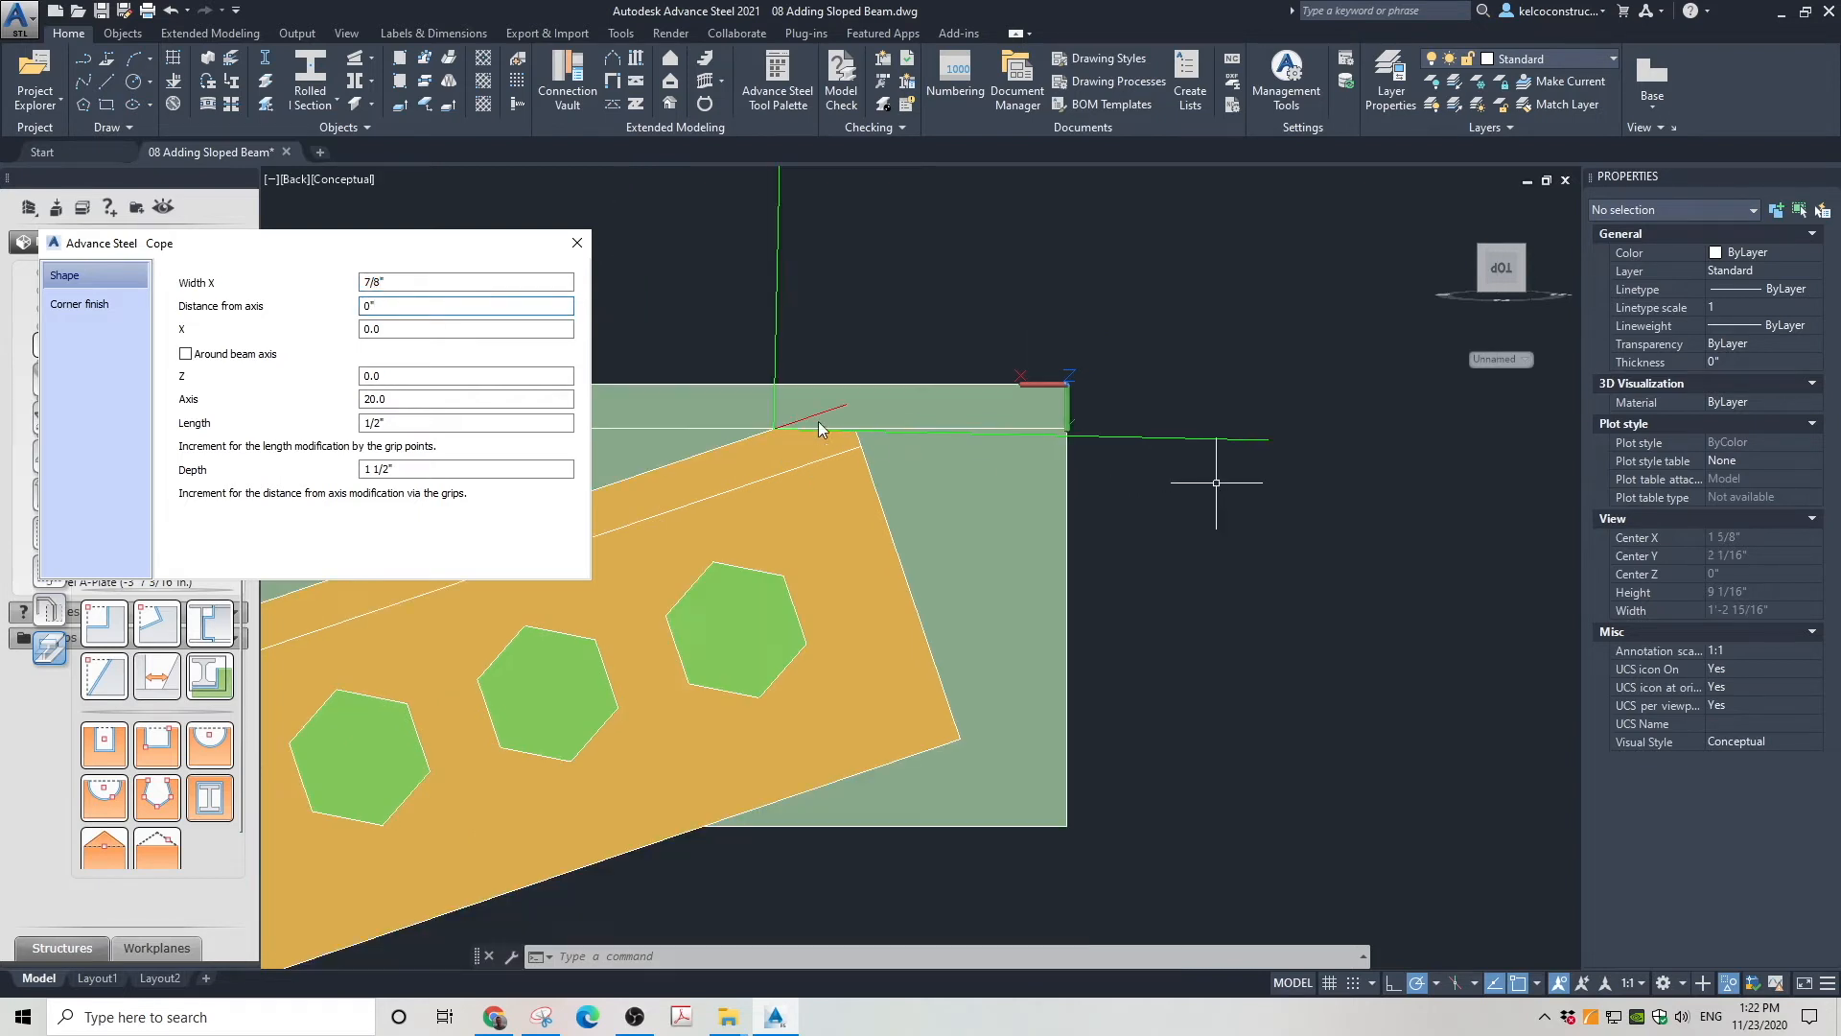
scroll(736, 416, up, 4)
middle_drag(918, 457, 1180, 507)
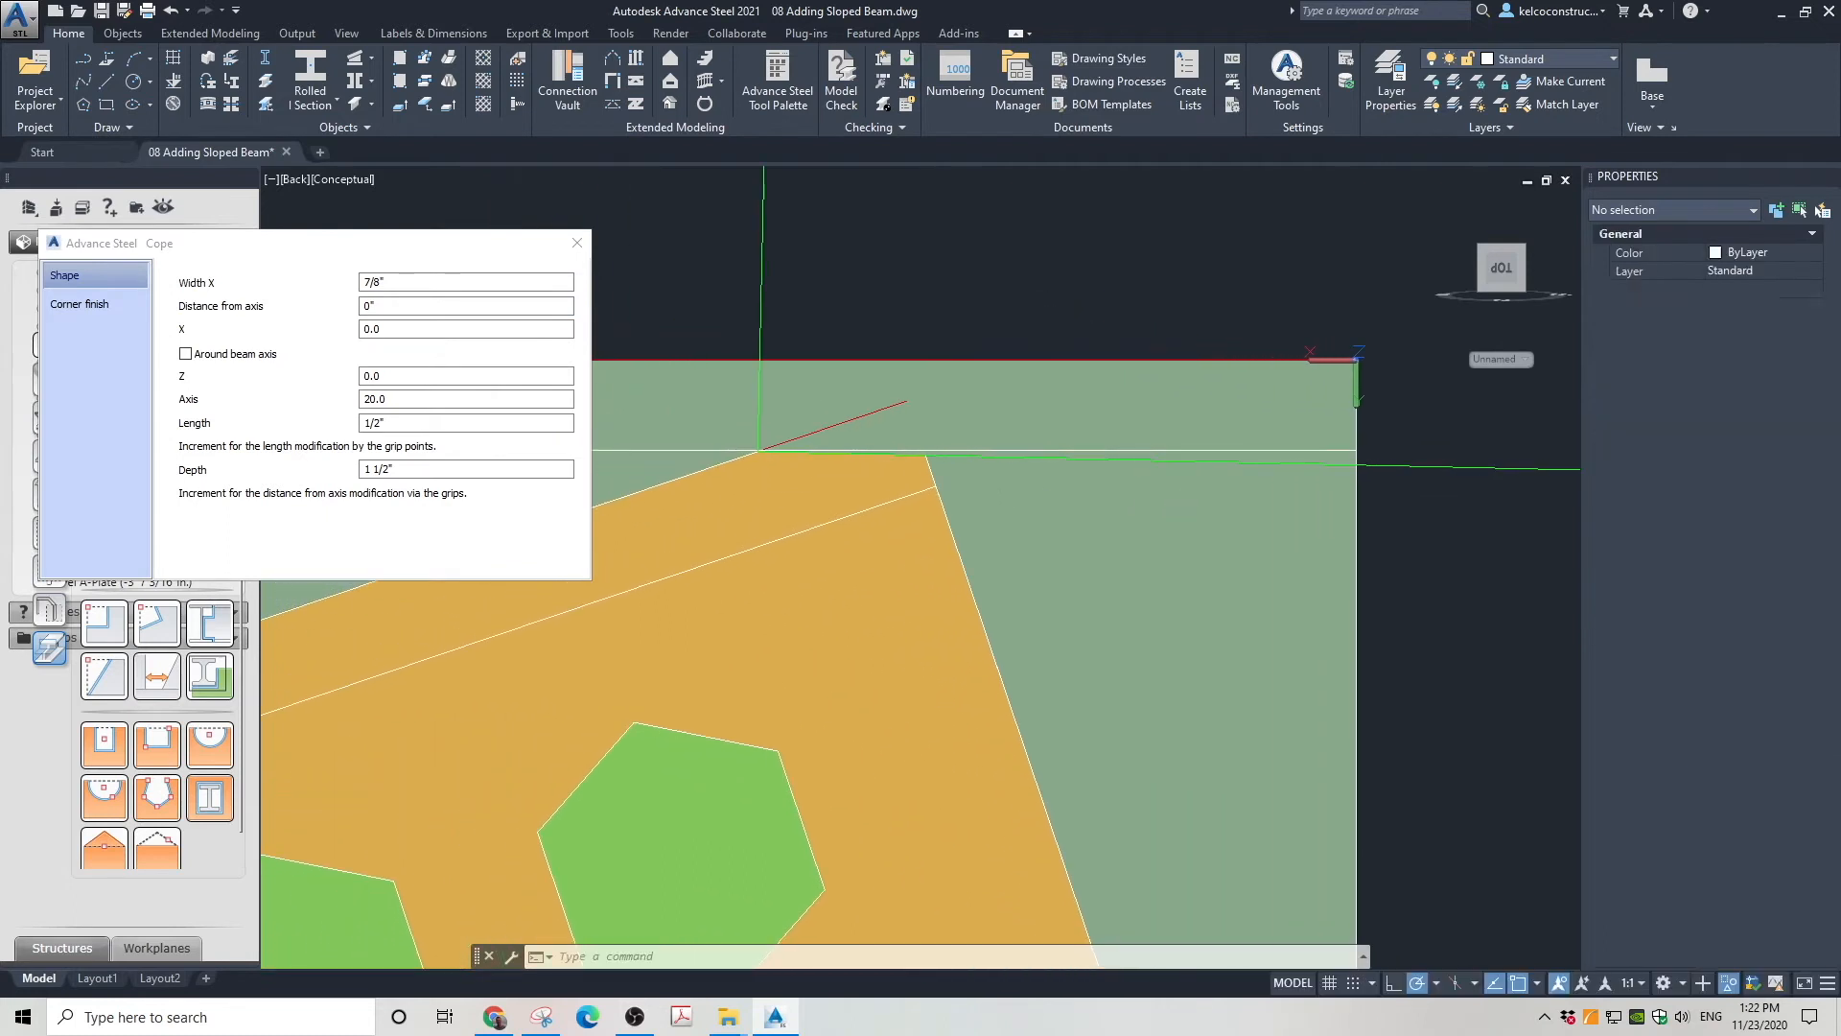
click(388, 398)
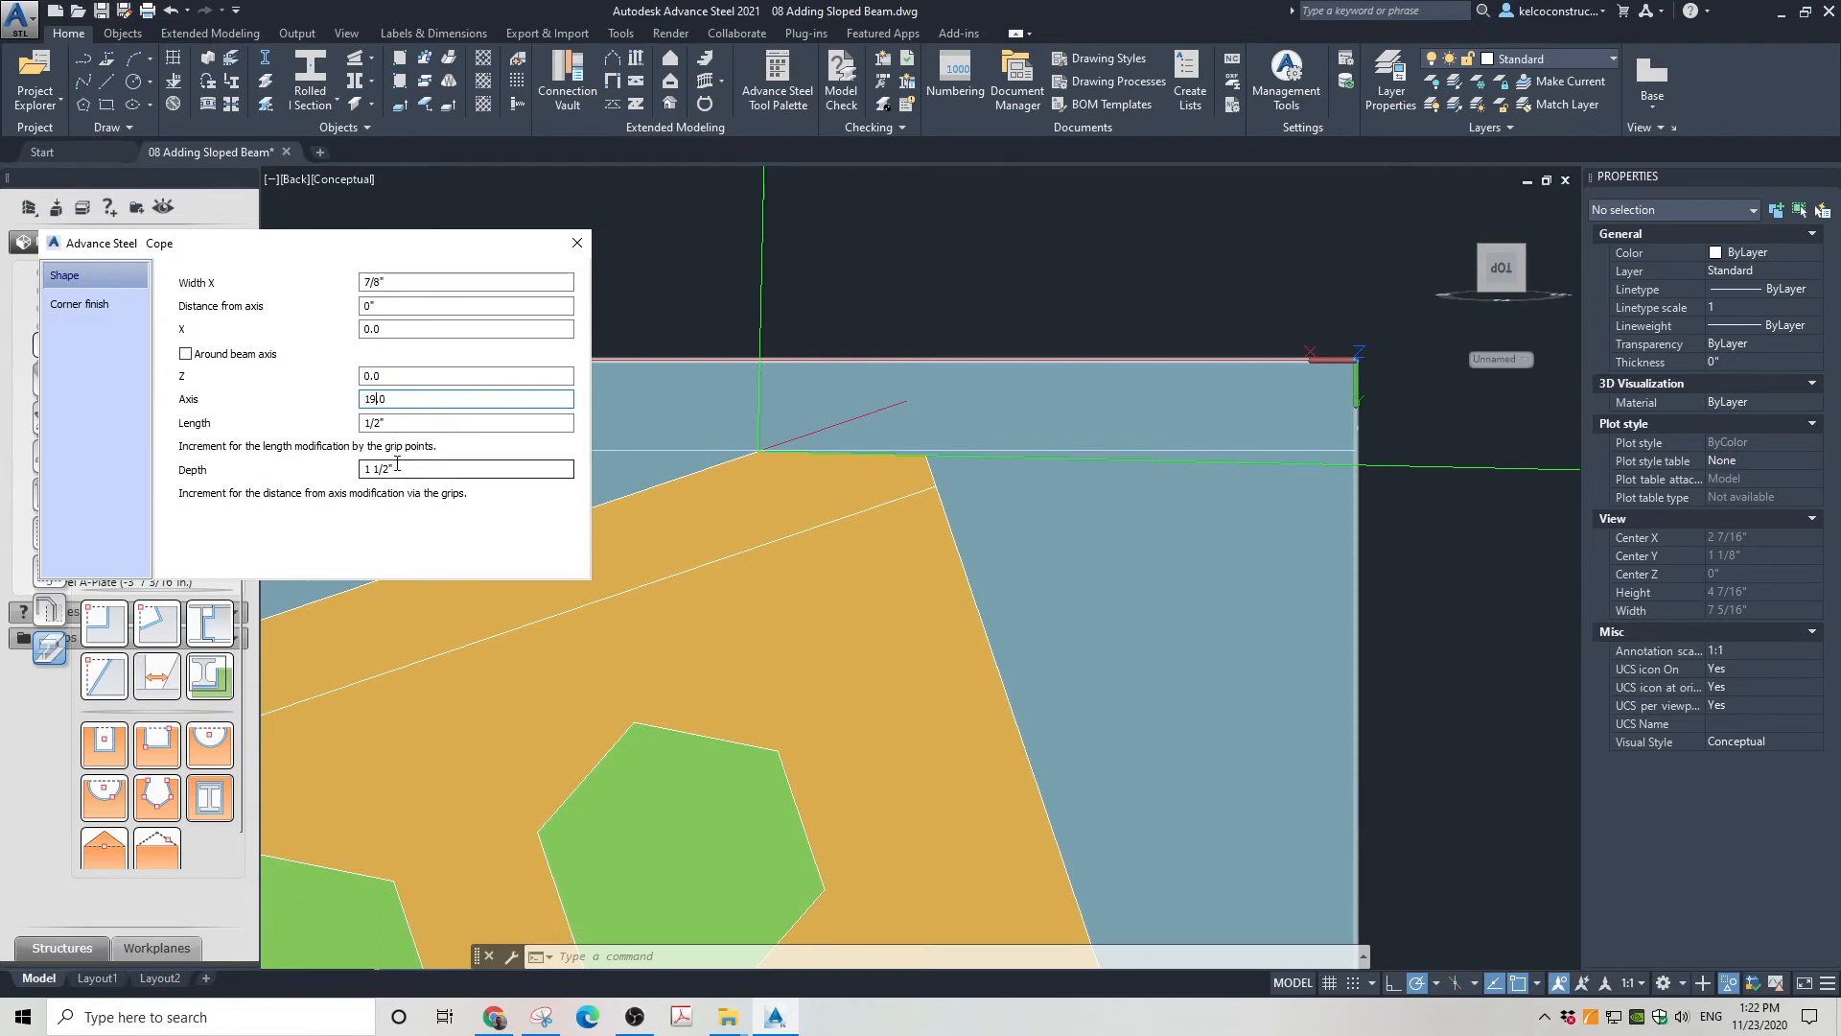
click(431, 375)
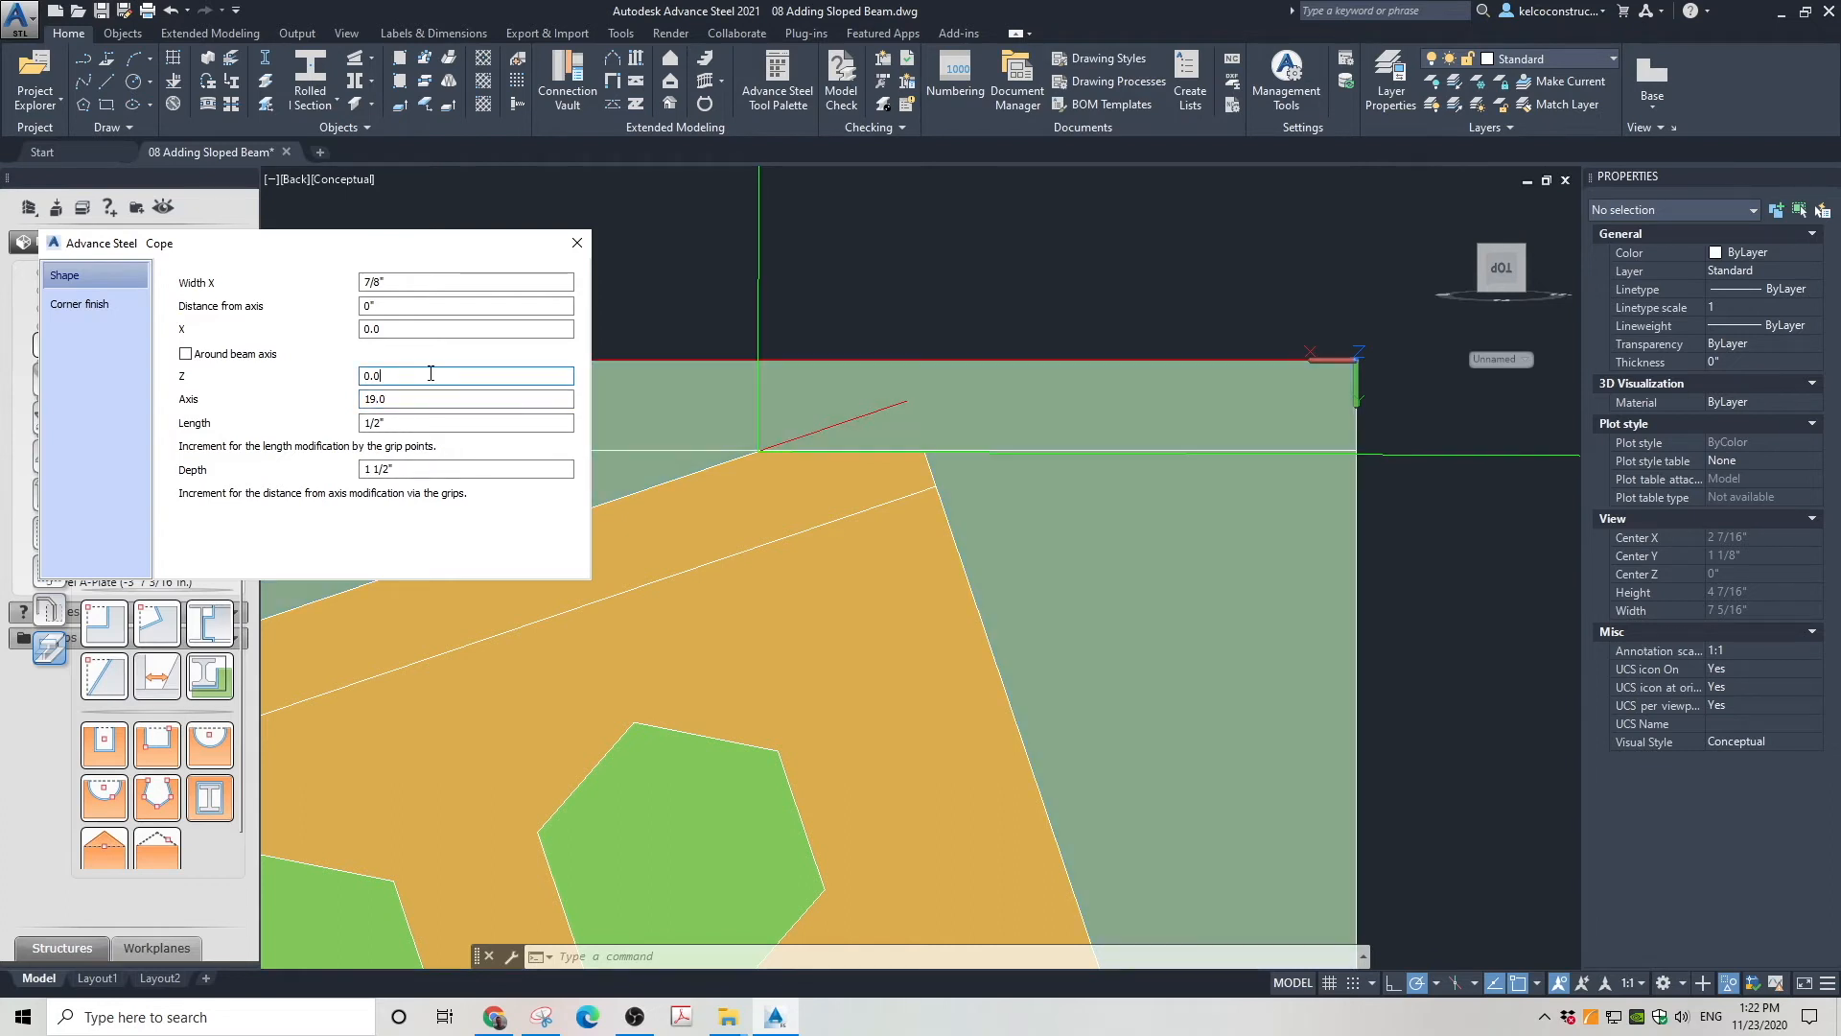
click(383, 399)
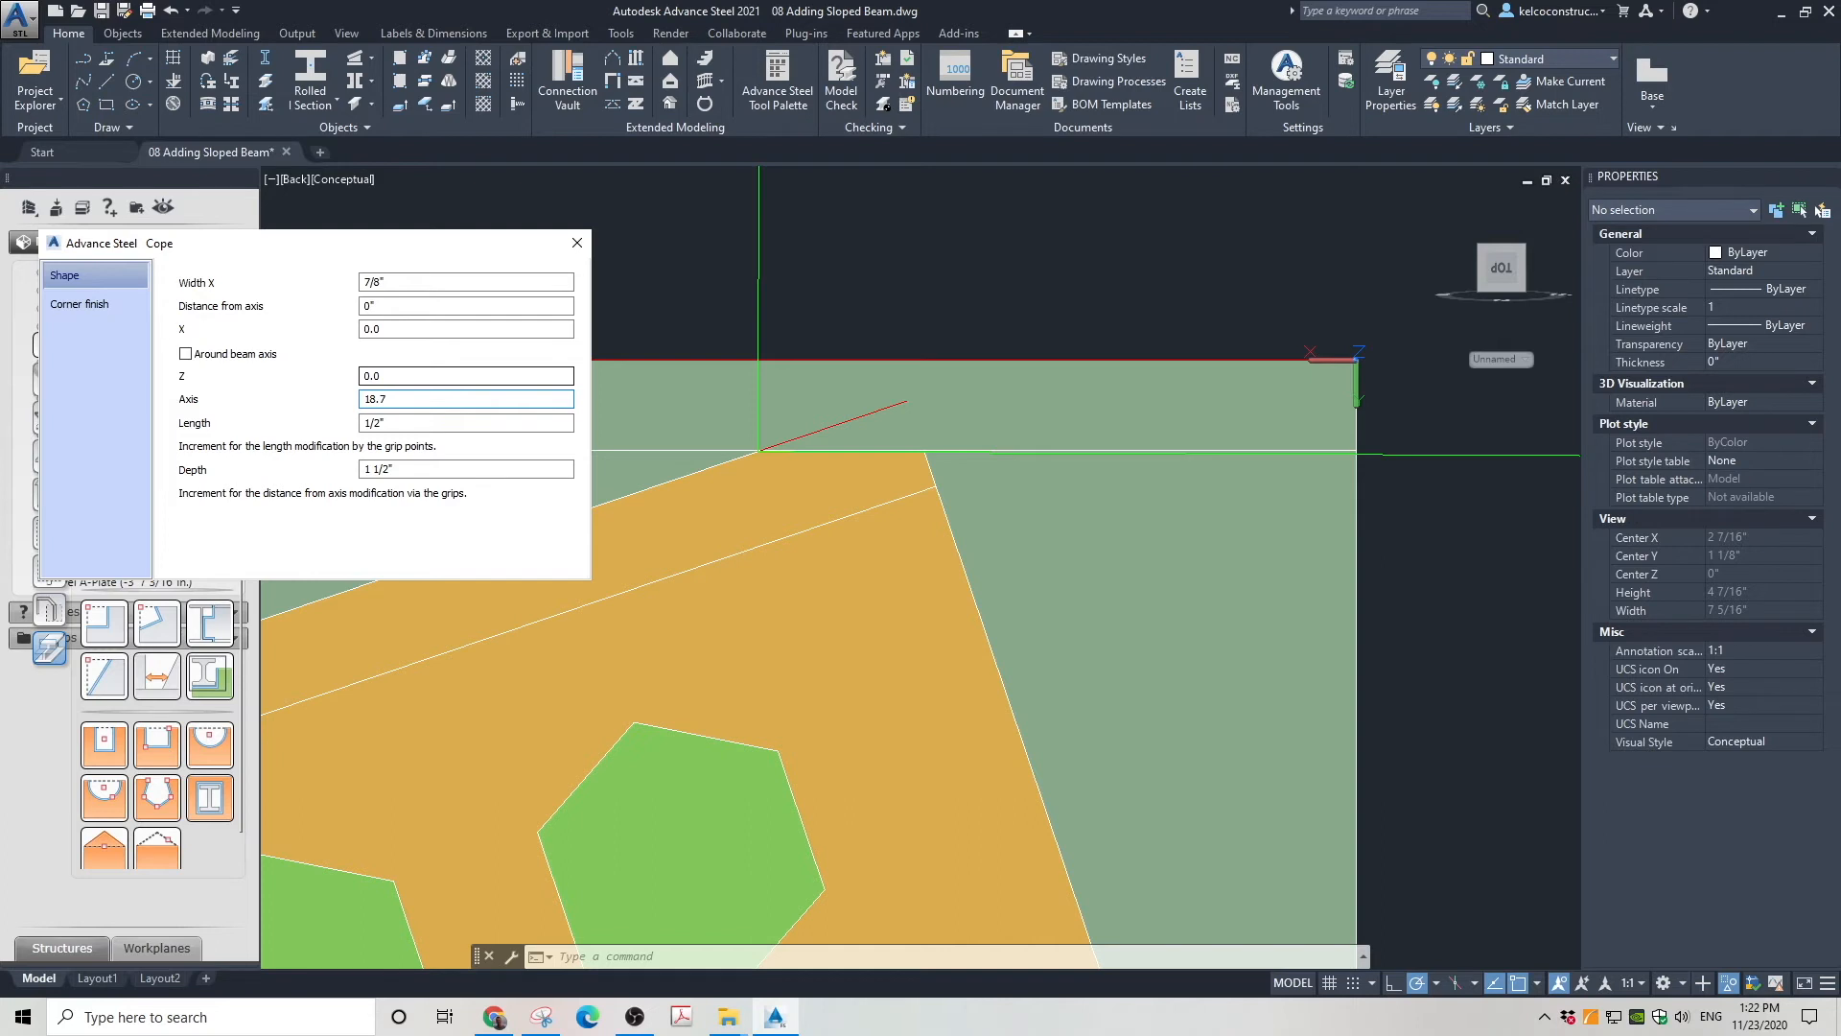
click(399, 374)
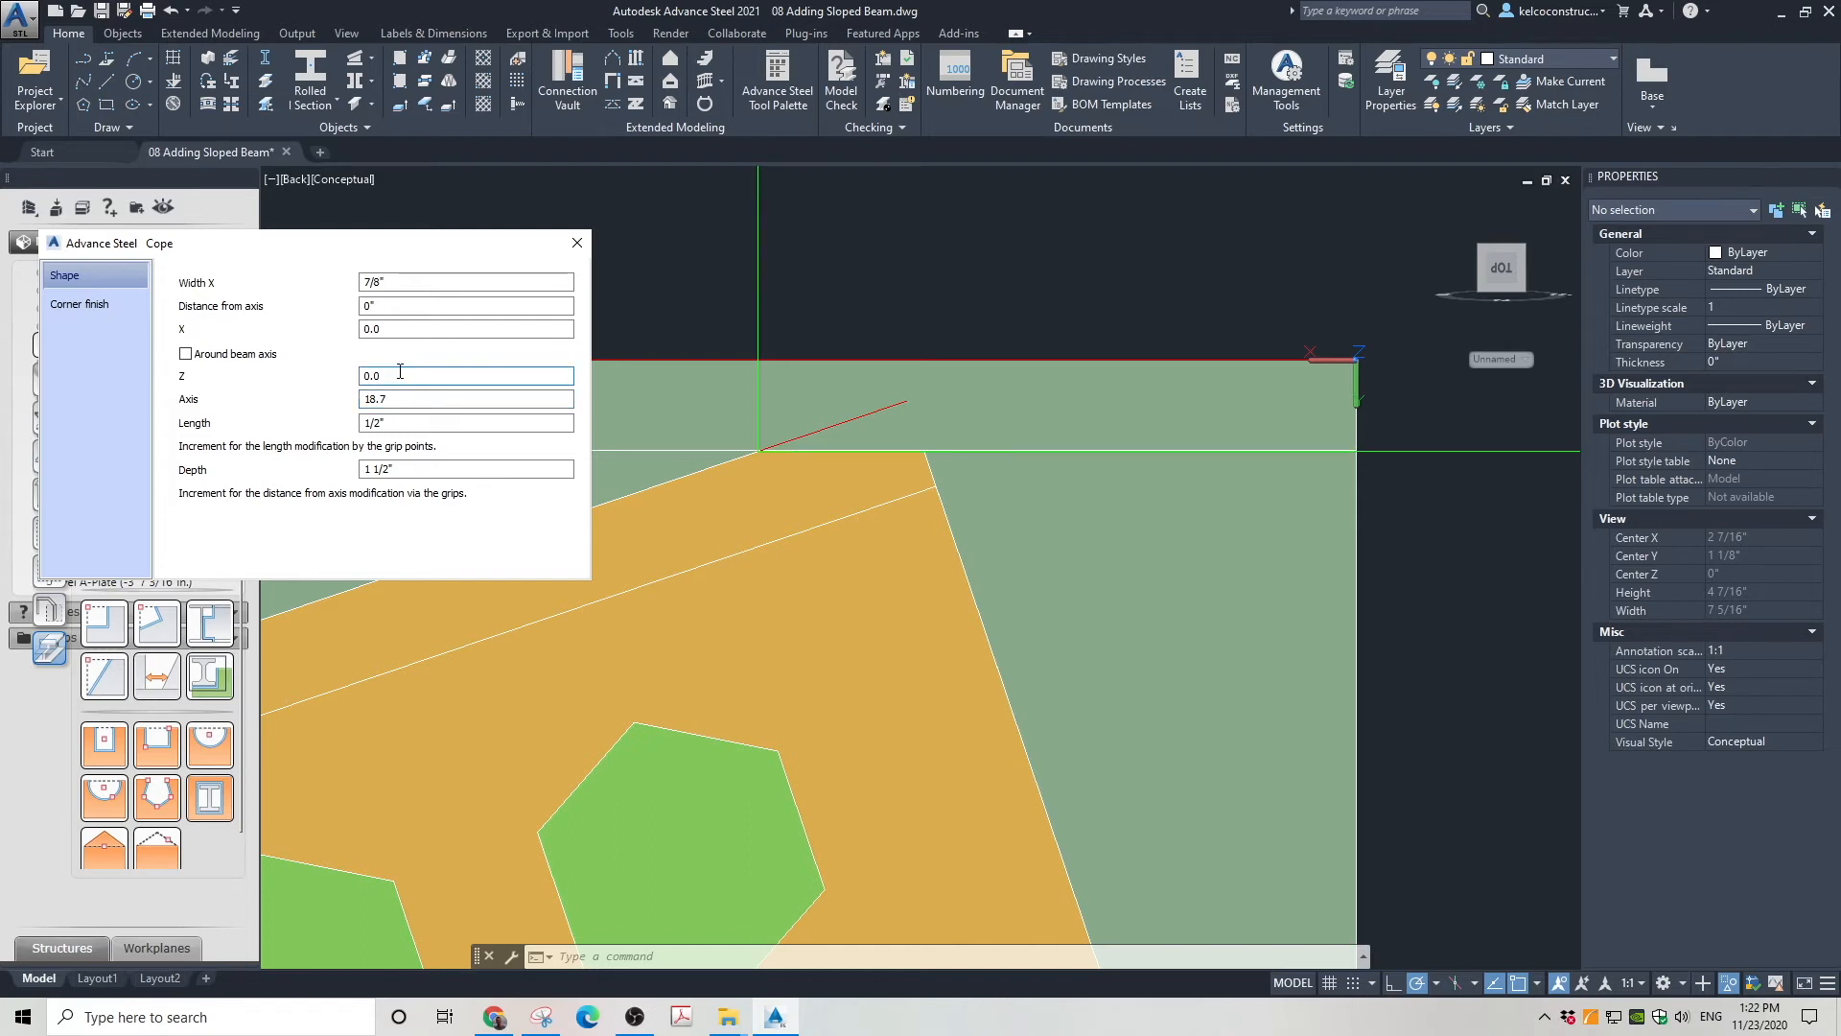
scroll(1206, 530, down, 2)
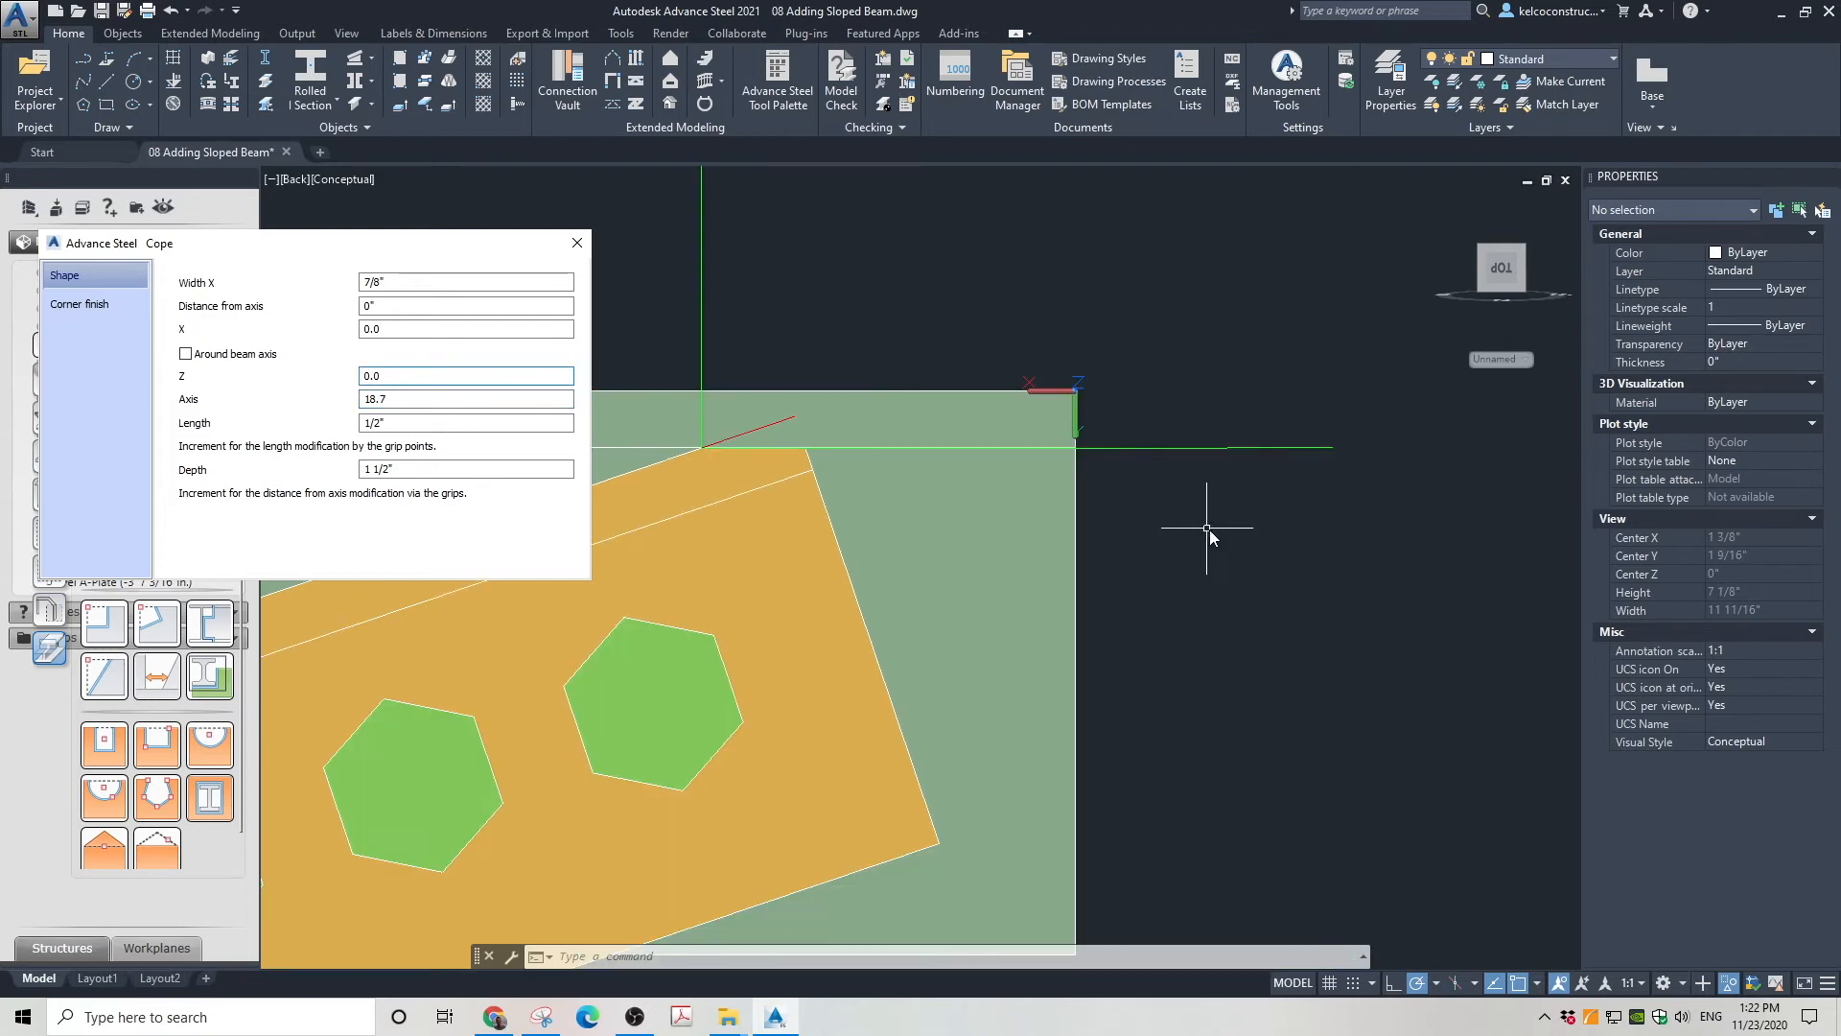
click(577, 243)
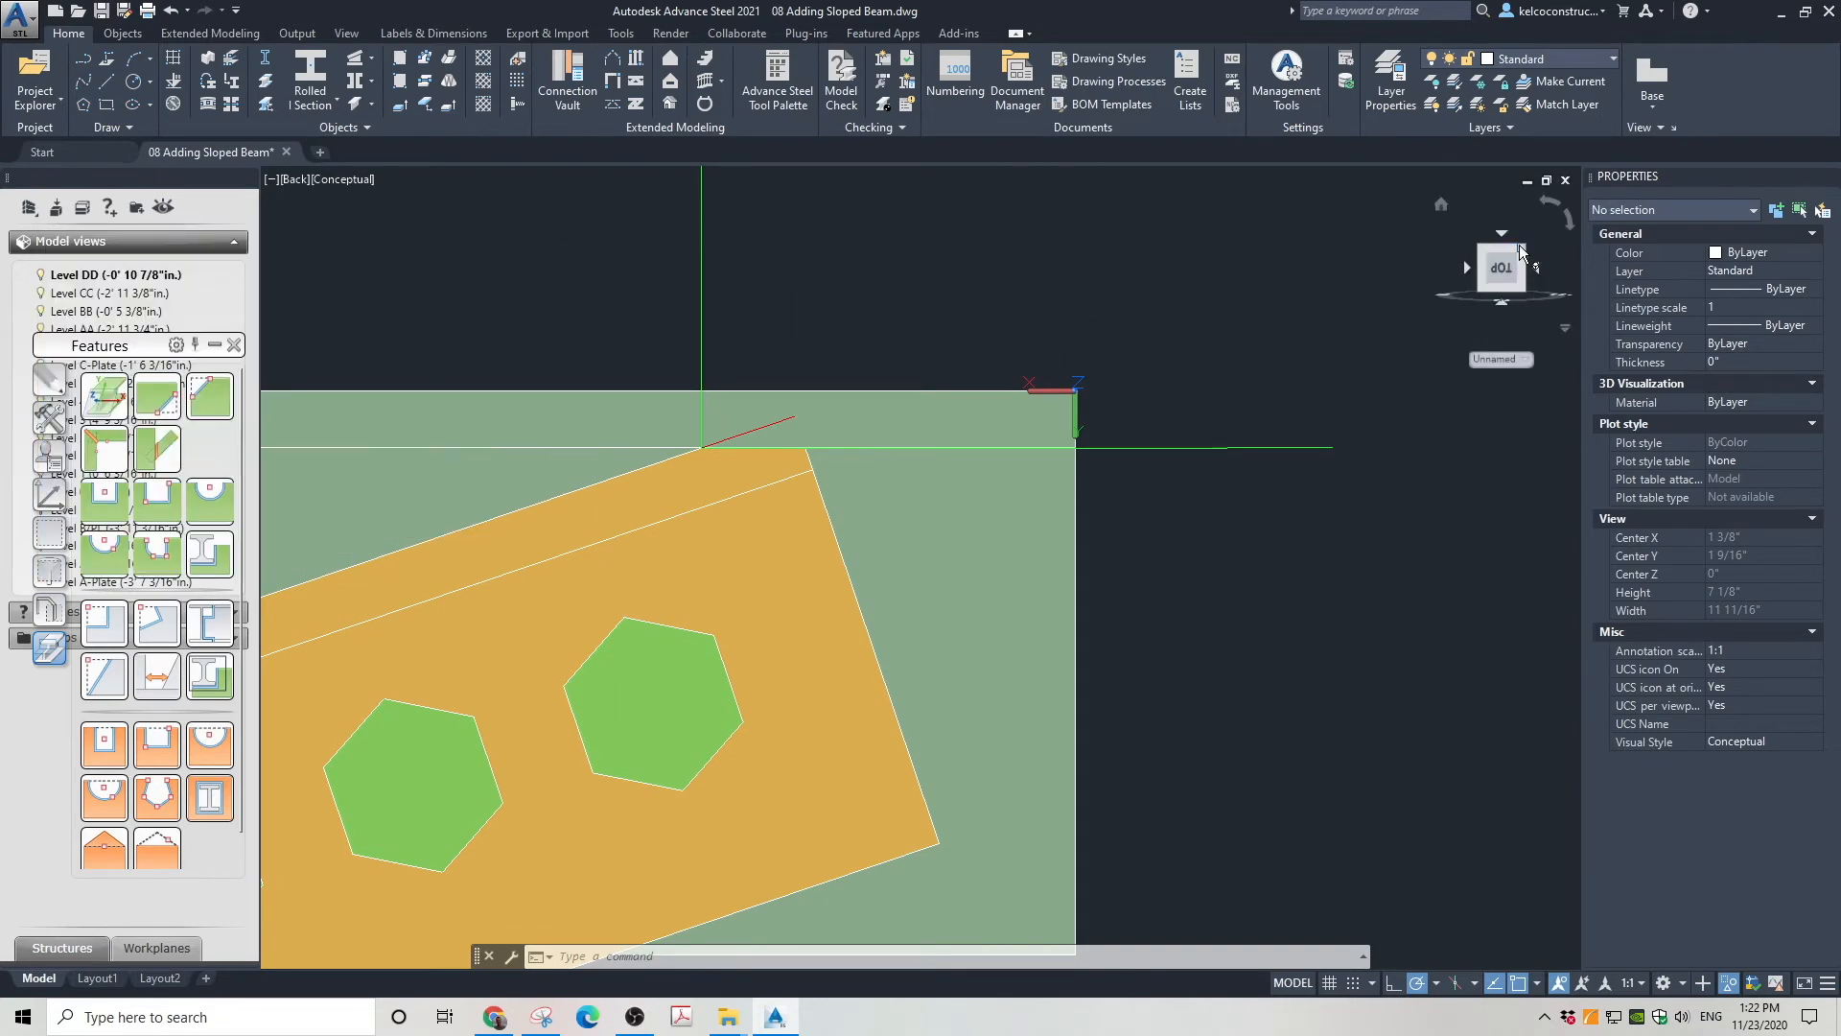
Orbit to an angled view of the coped brace end and reset the UCS to World
drag(1519, 276, 1478, 266)
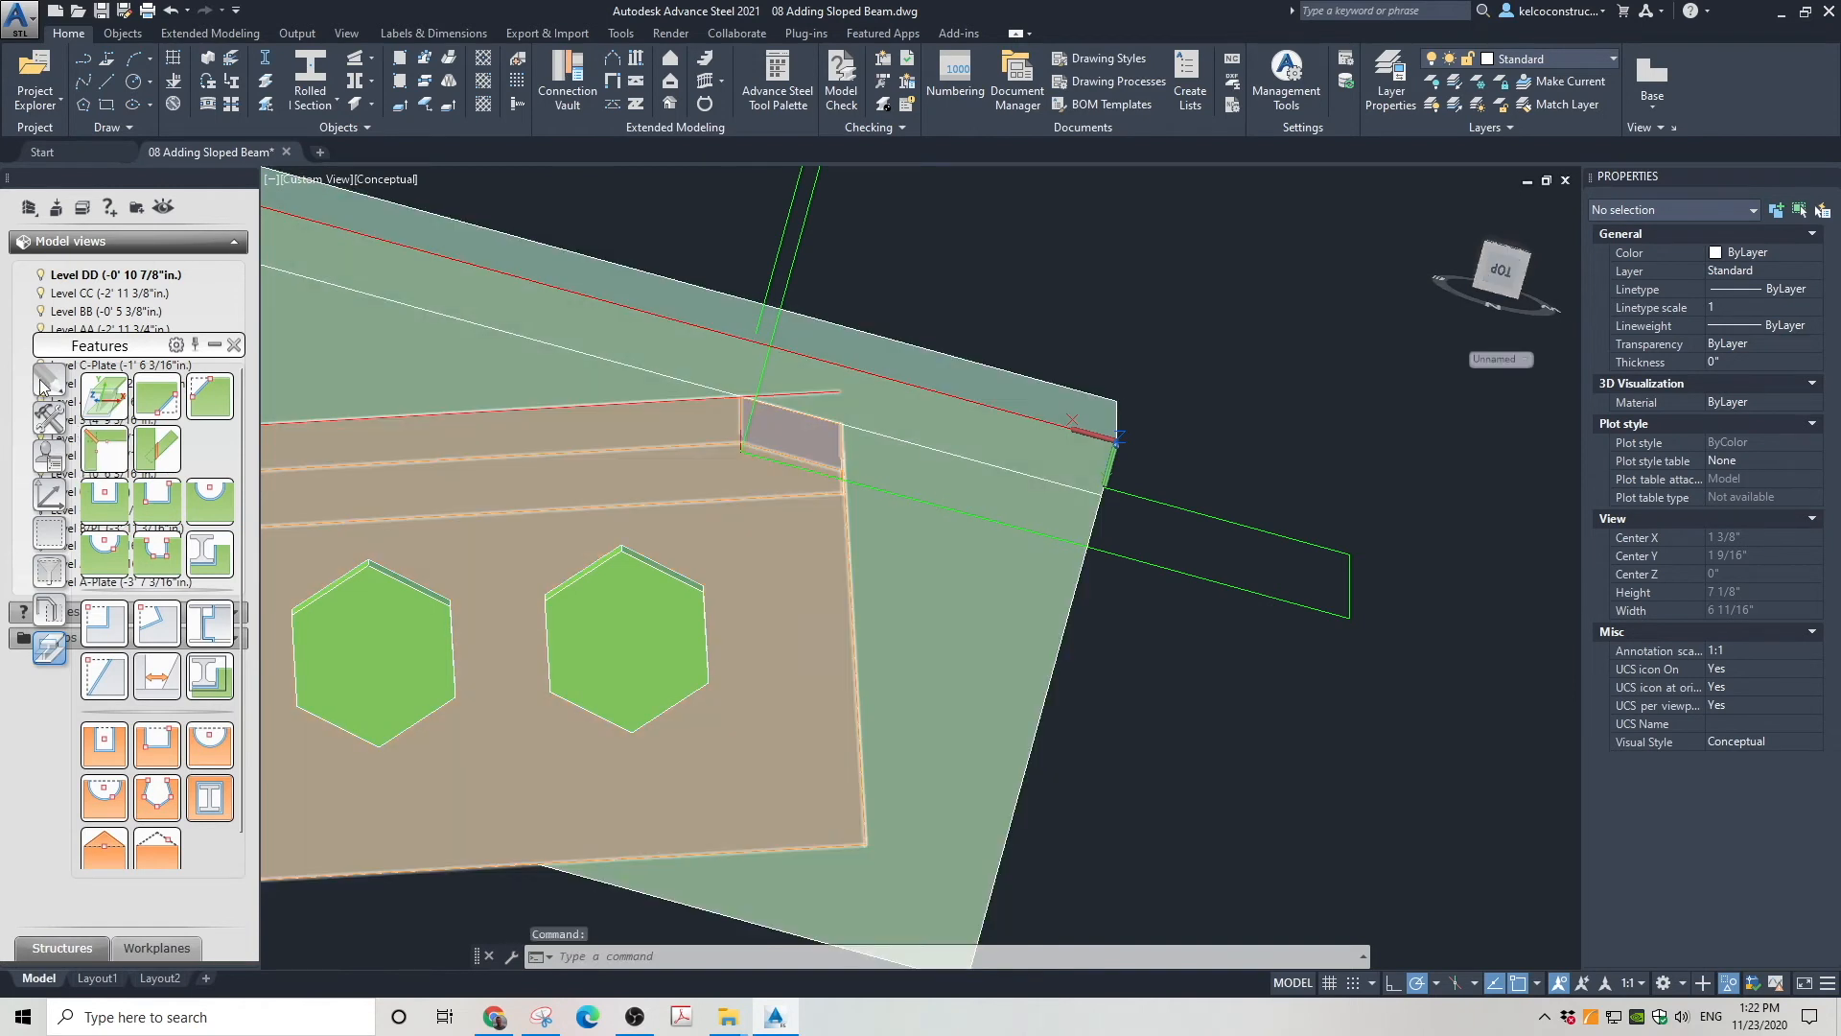
click(51, 500)
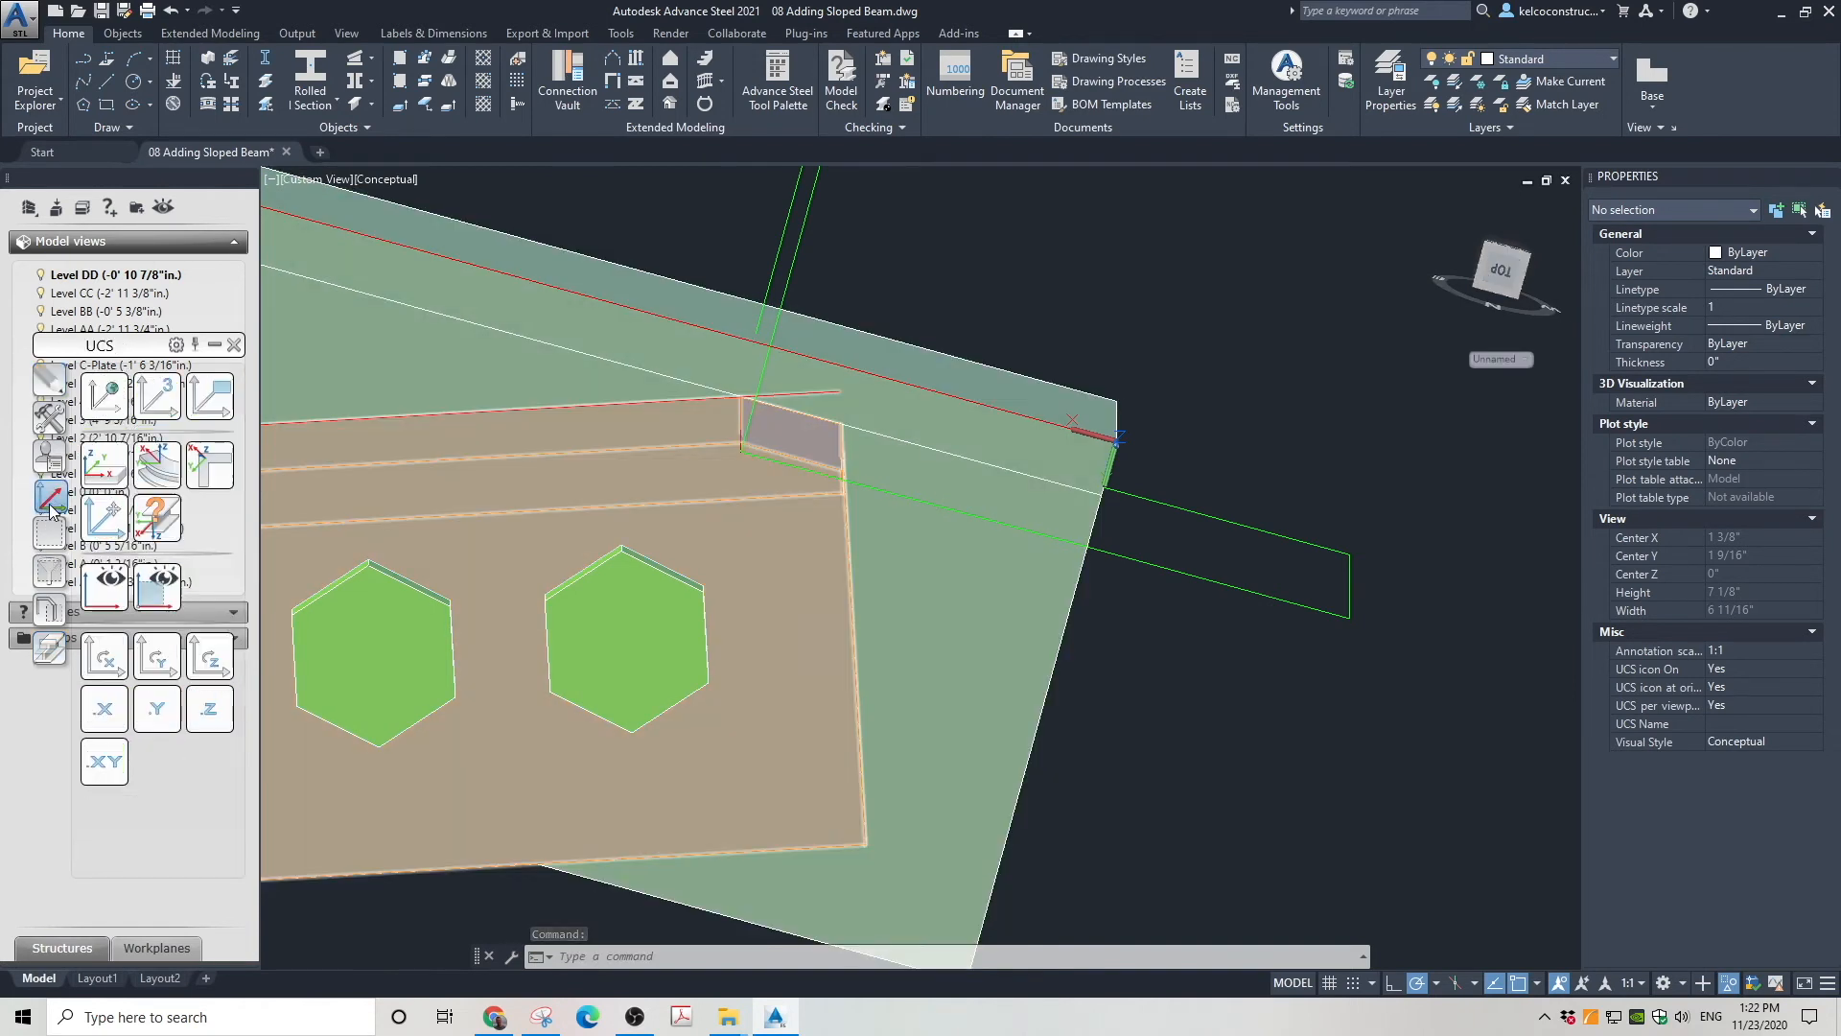
click(105, 394)
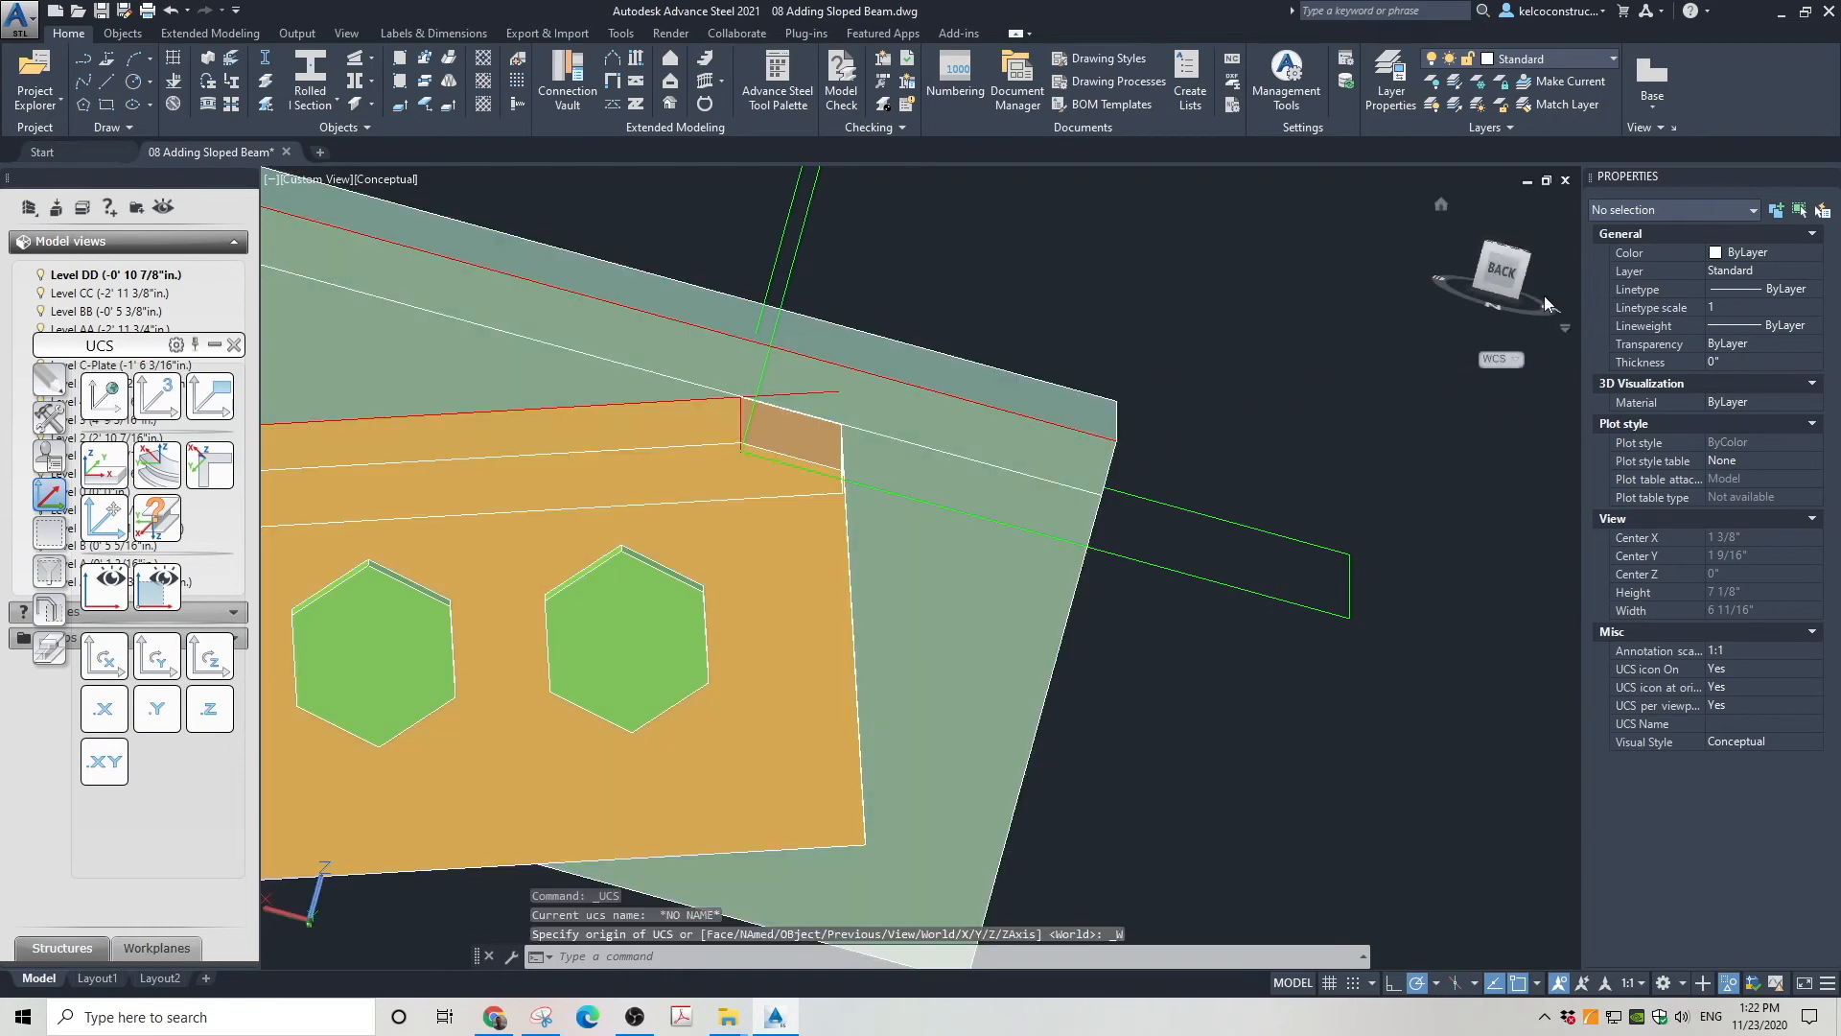
Examine the coped brace end against the clip angle from the northwest isometric view and up close
click(1518, 264)
scroll(1179, 614, up, 5)
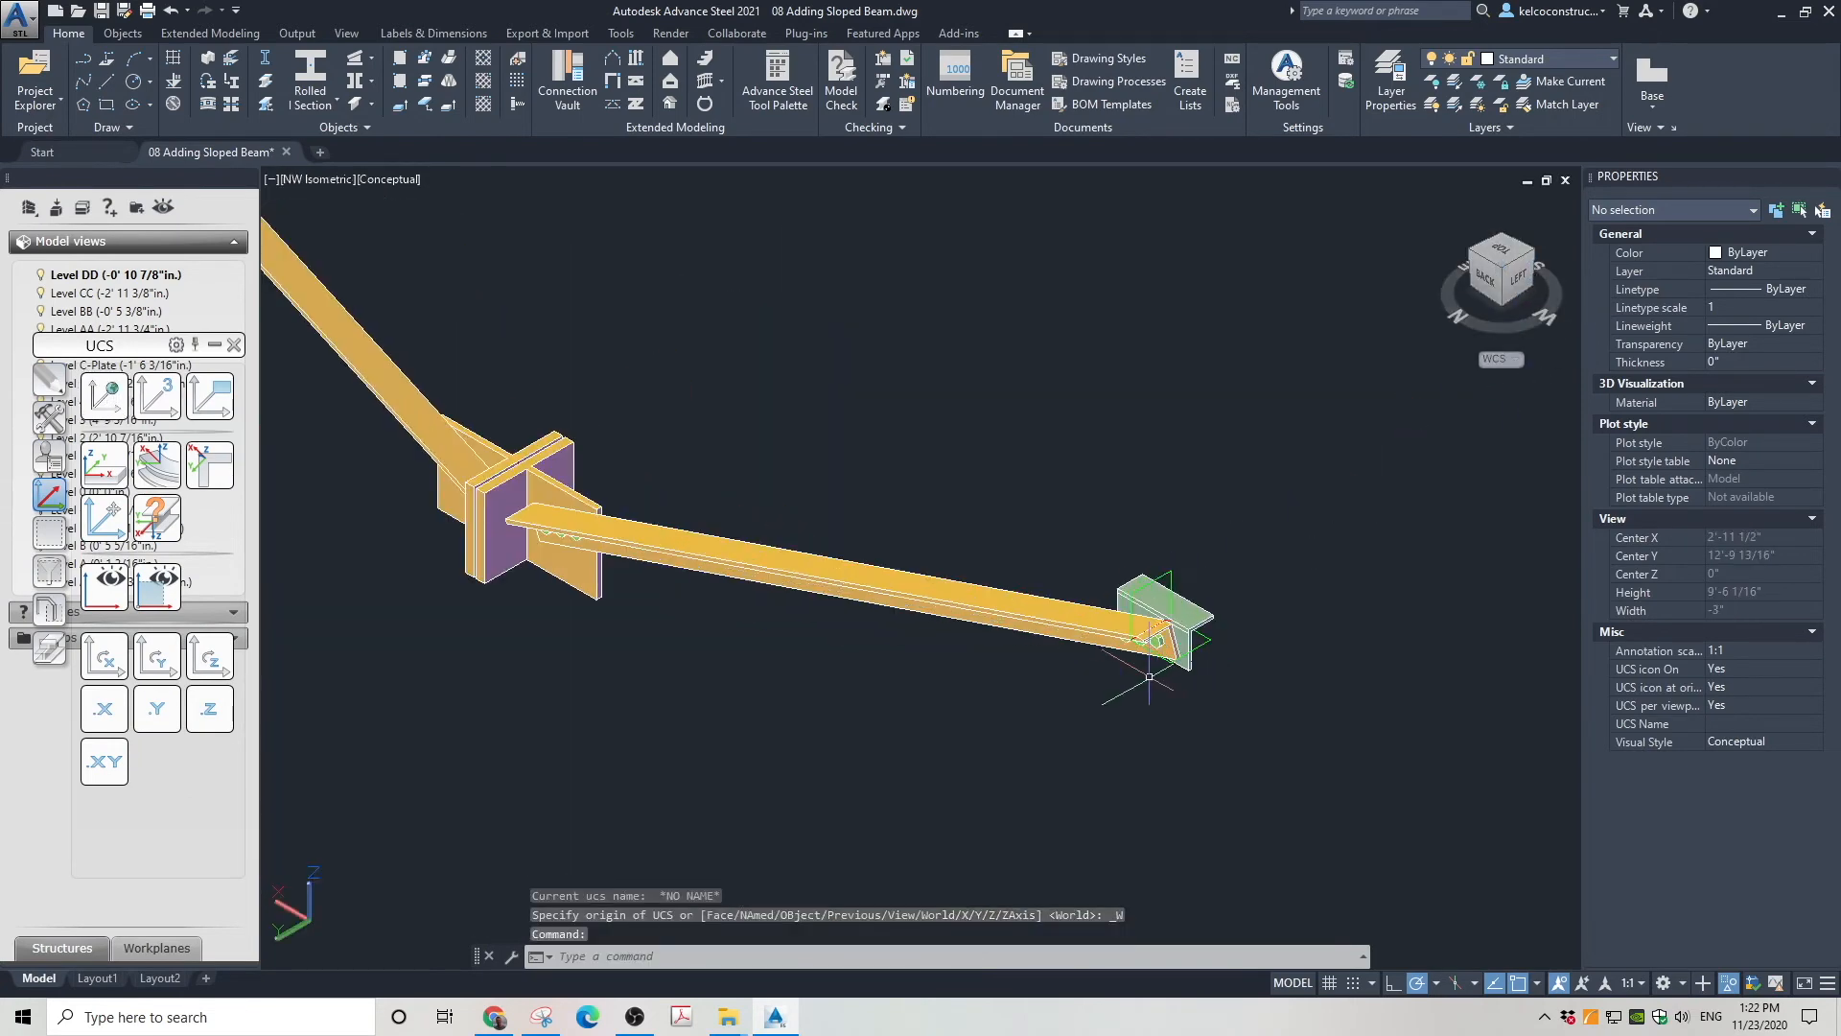
scroll(1161, 596, up, 3)
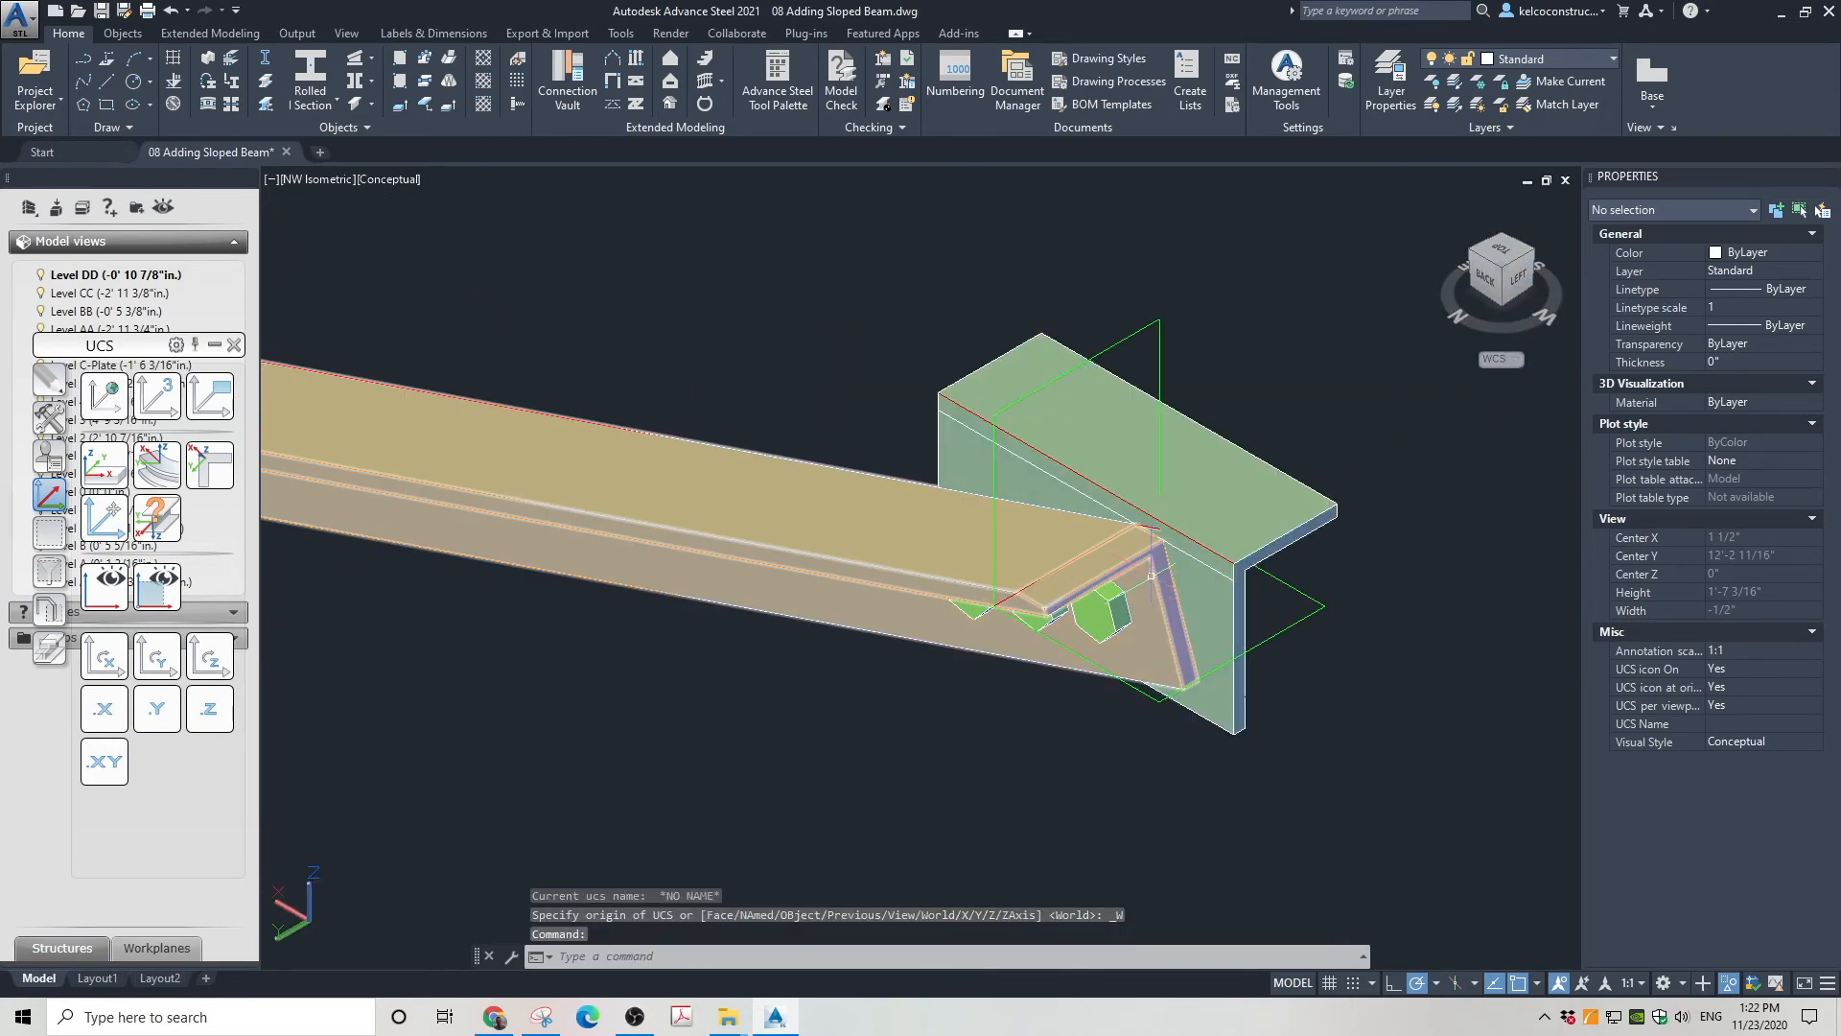
scroll(1151, 576, up, 2)
drag(1482, 266, 1494, 274)
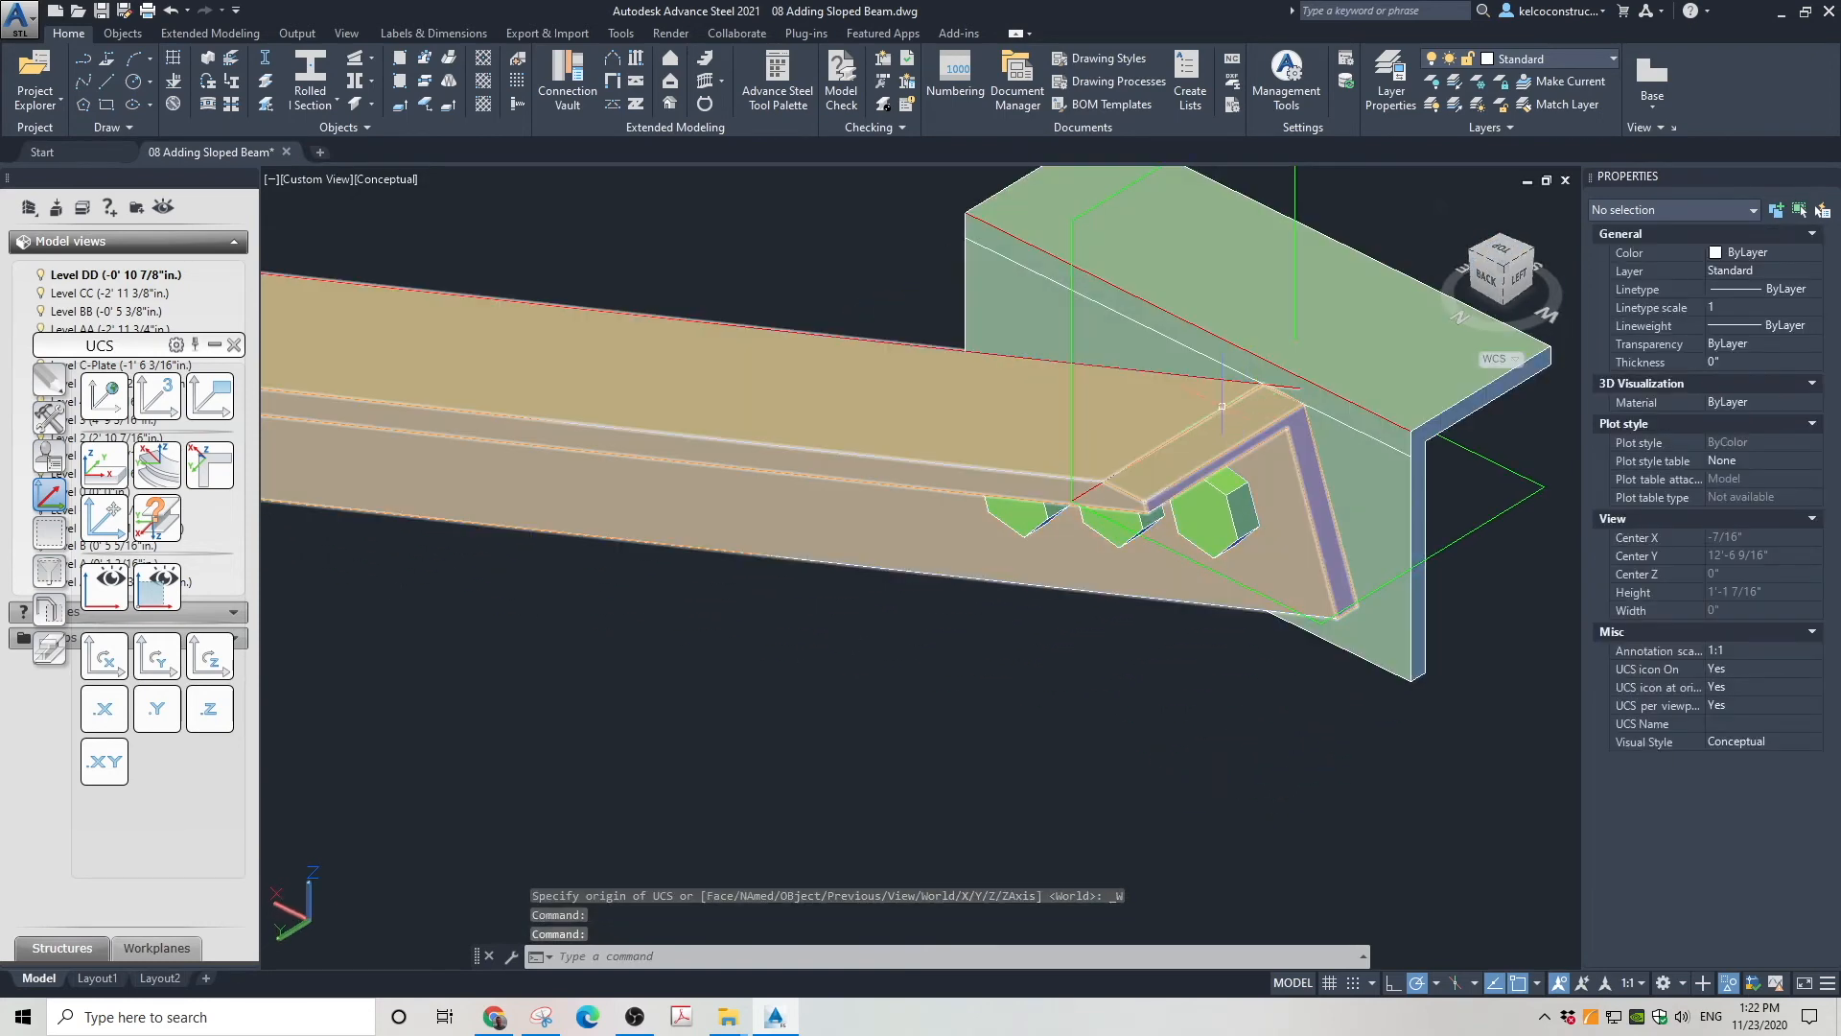
click(1222, 406)
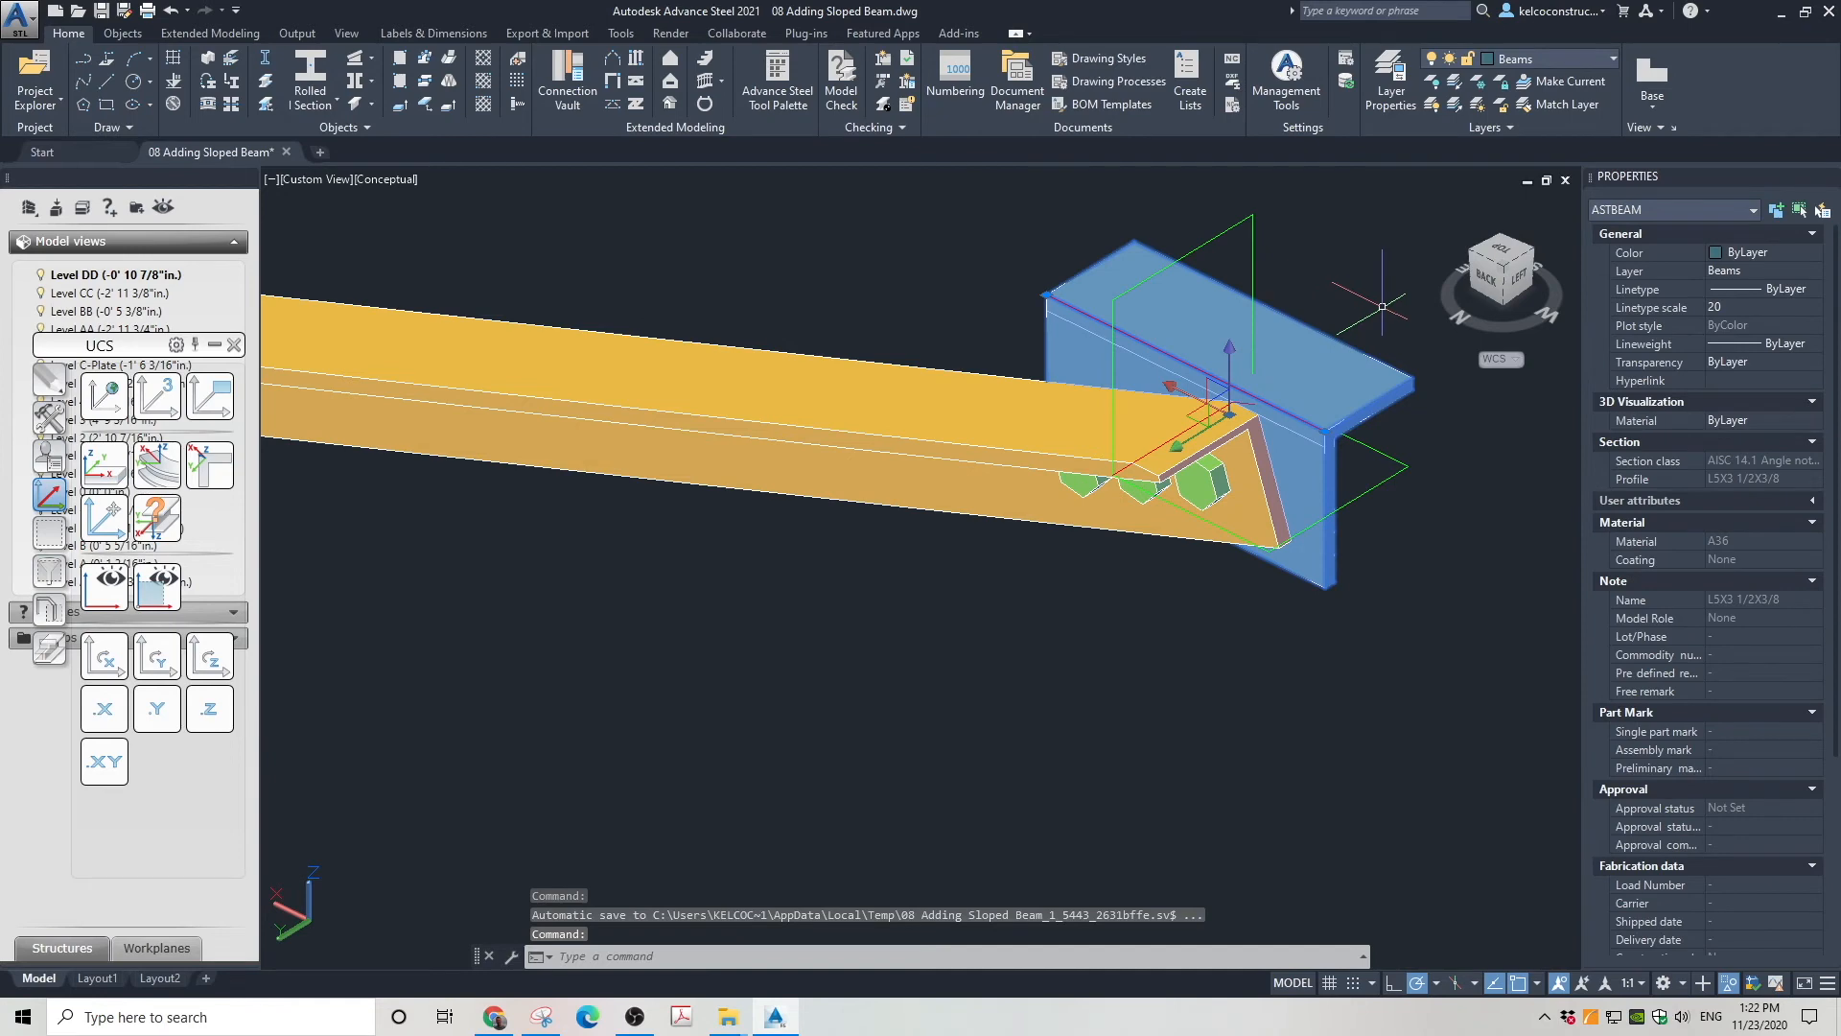
scroll(1429, 287, up, 2)
click(1477, 259)
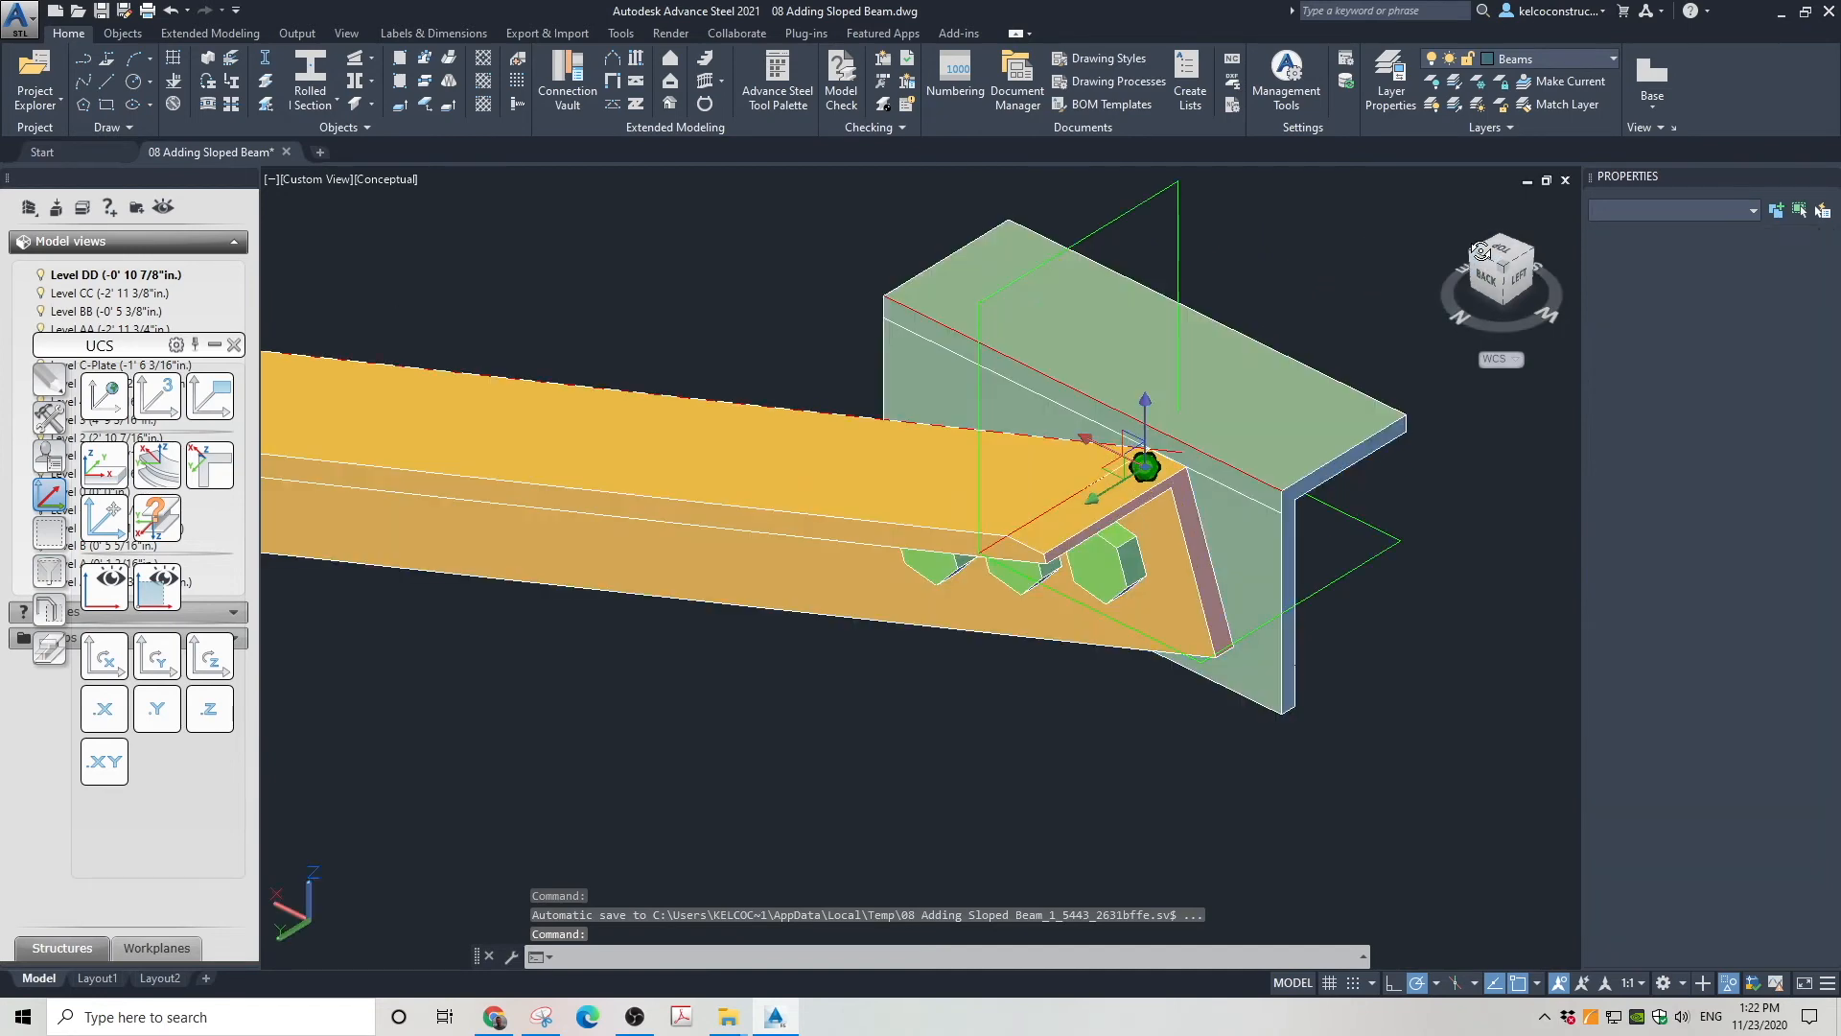
Switch the visual style to 2D Wireframe and erase the half-inch offset line on the clip angle
shift+middle_drag(299, 219, 470, 239)
click(1199, 403)
scroll(1199, 403, up, 2)
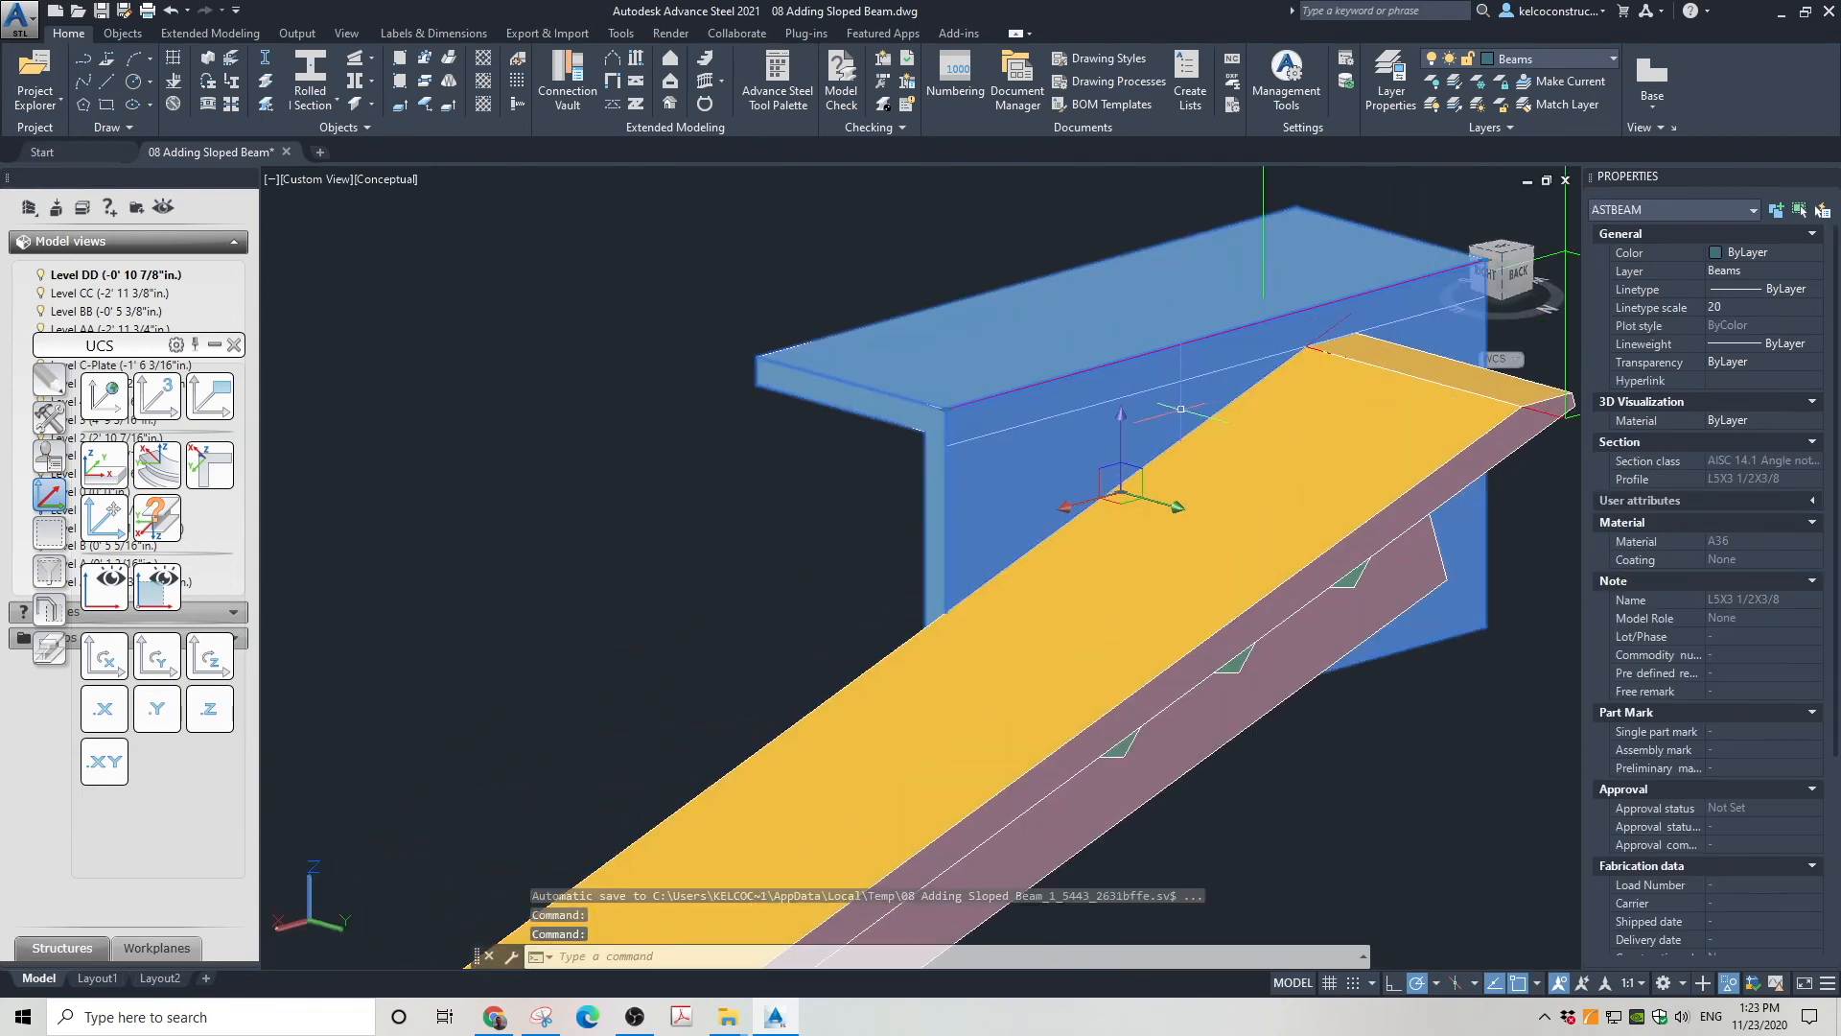
key(Escape)
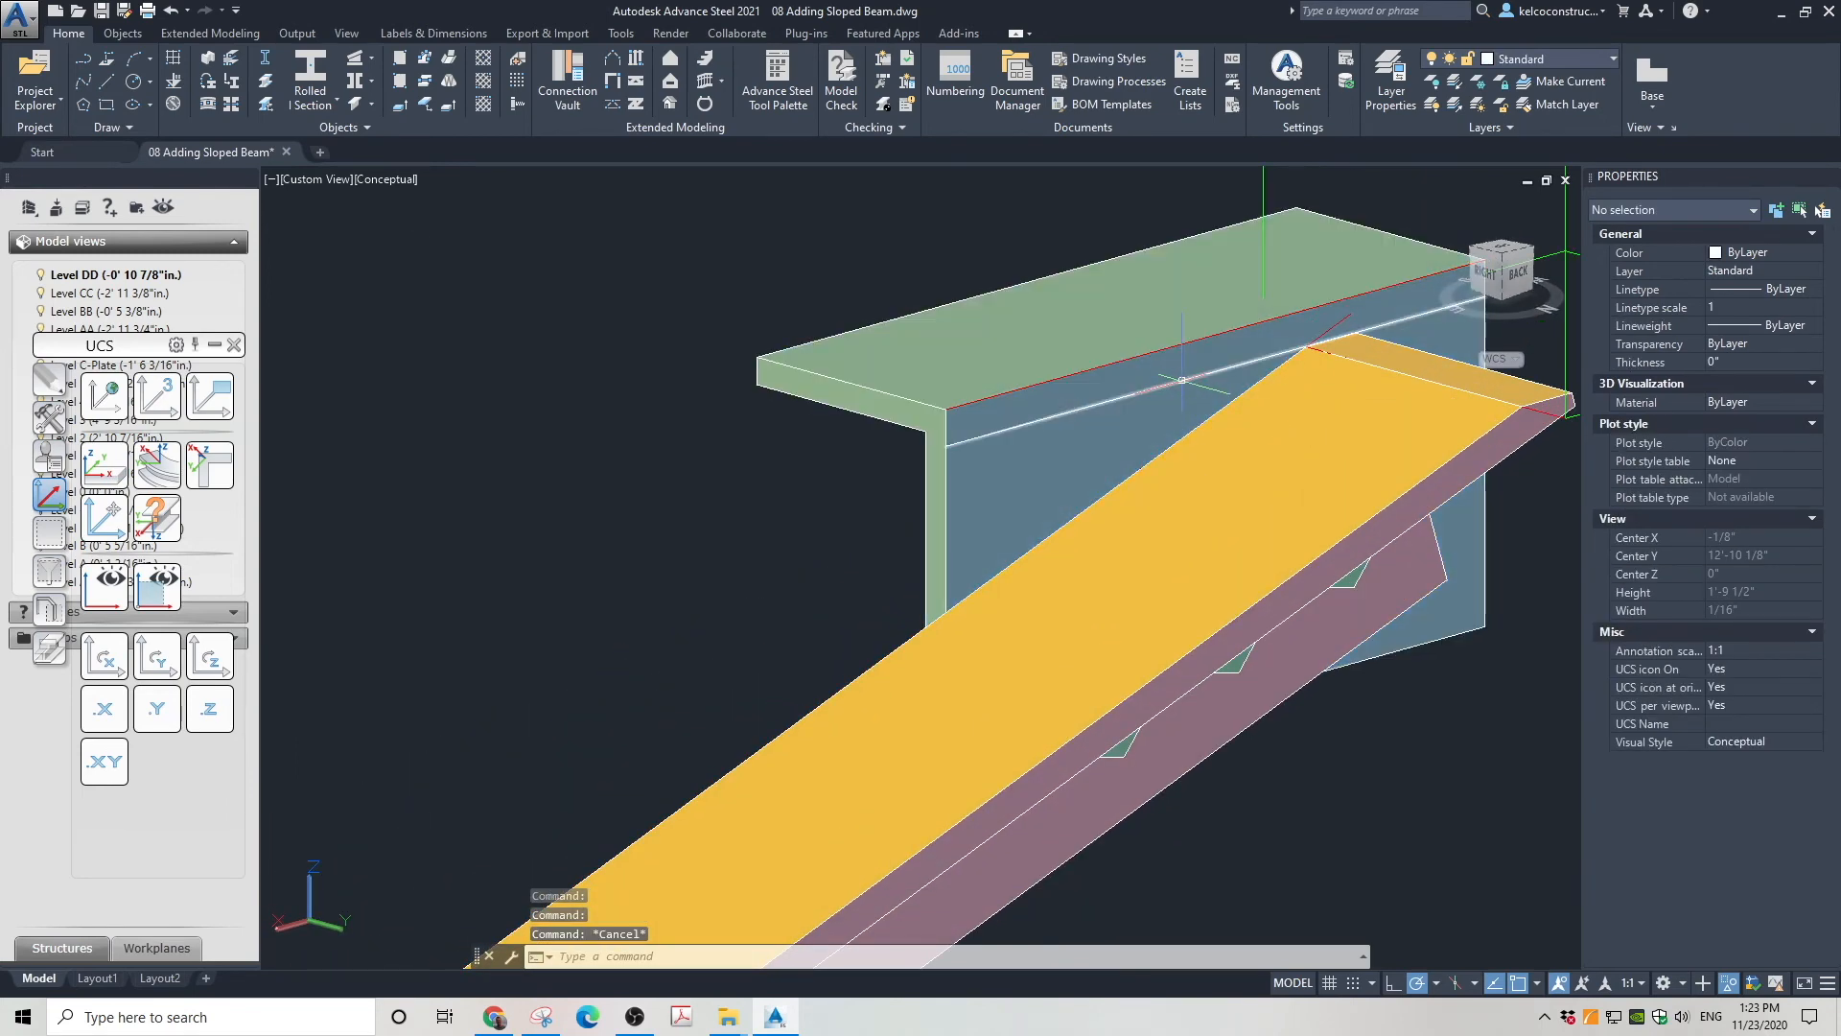
click(1181, 380)
key(Escape)
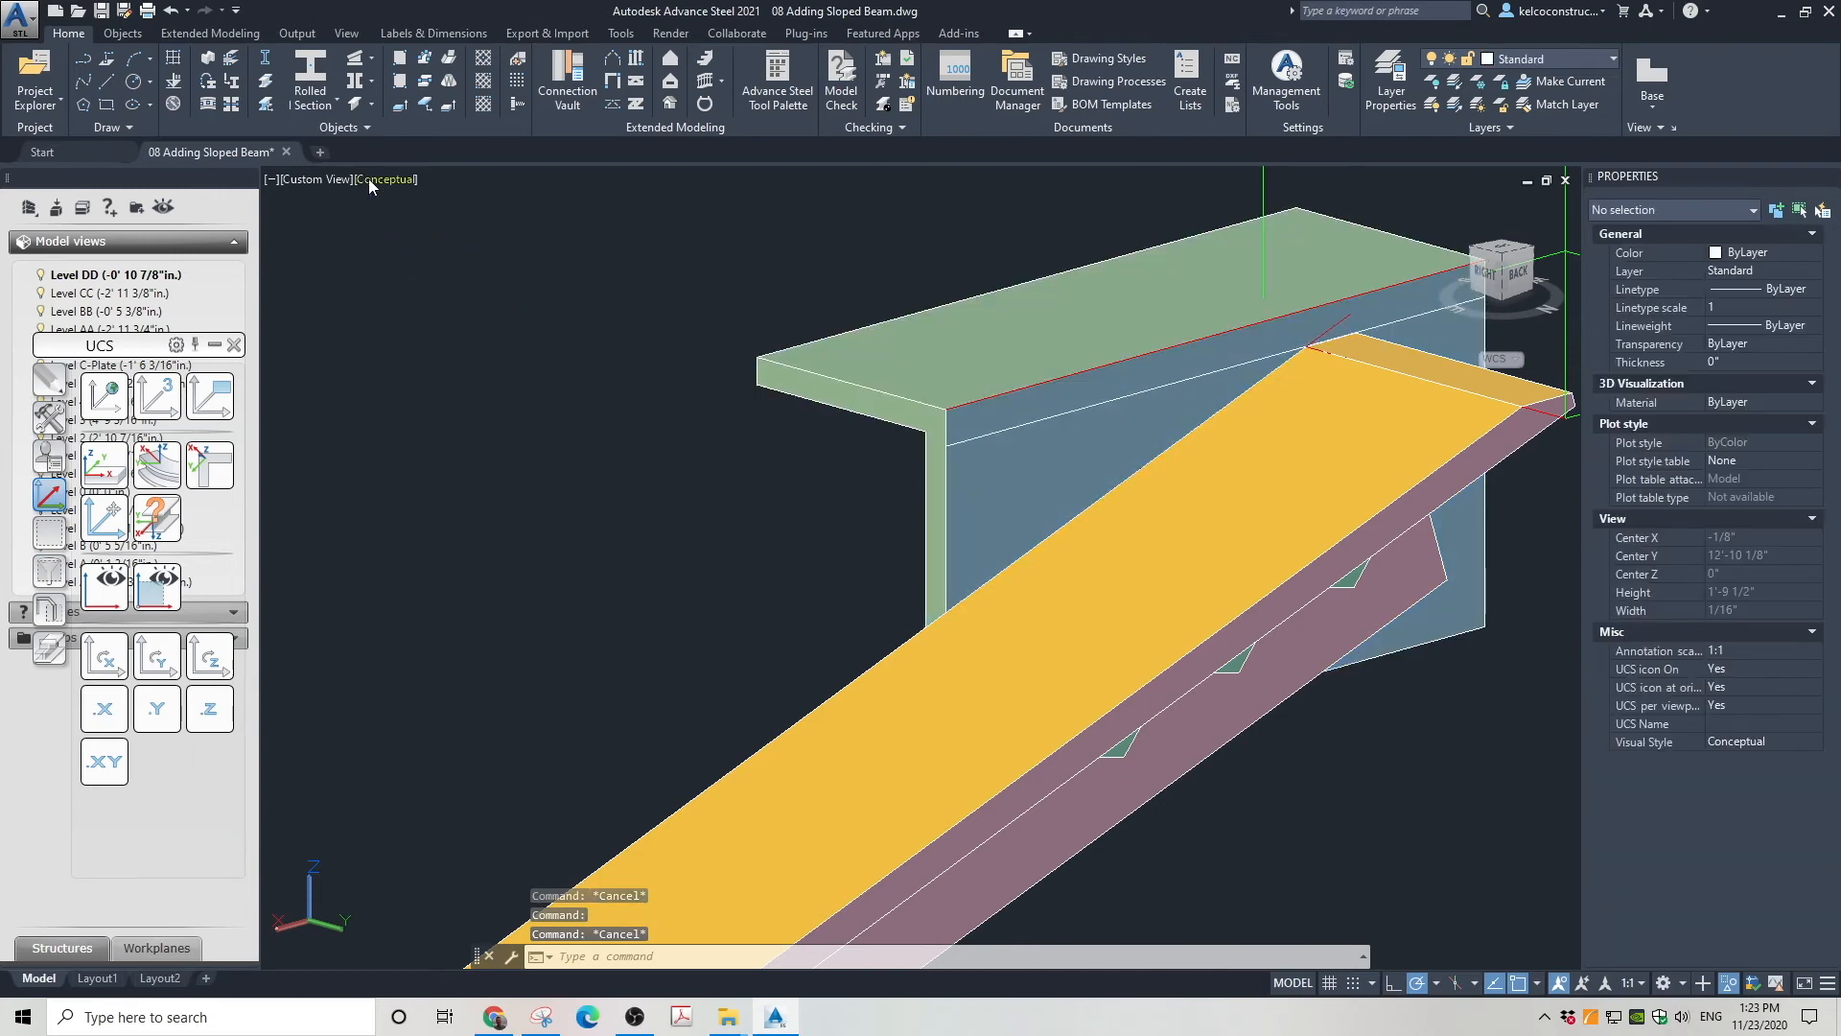
click(386, 178)
click(441, 223)
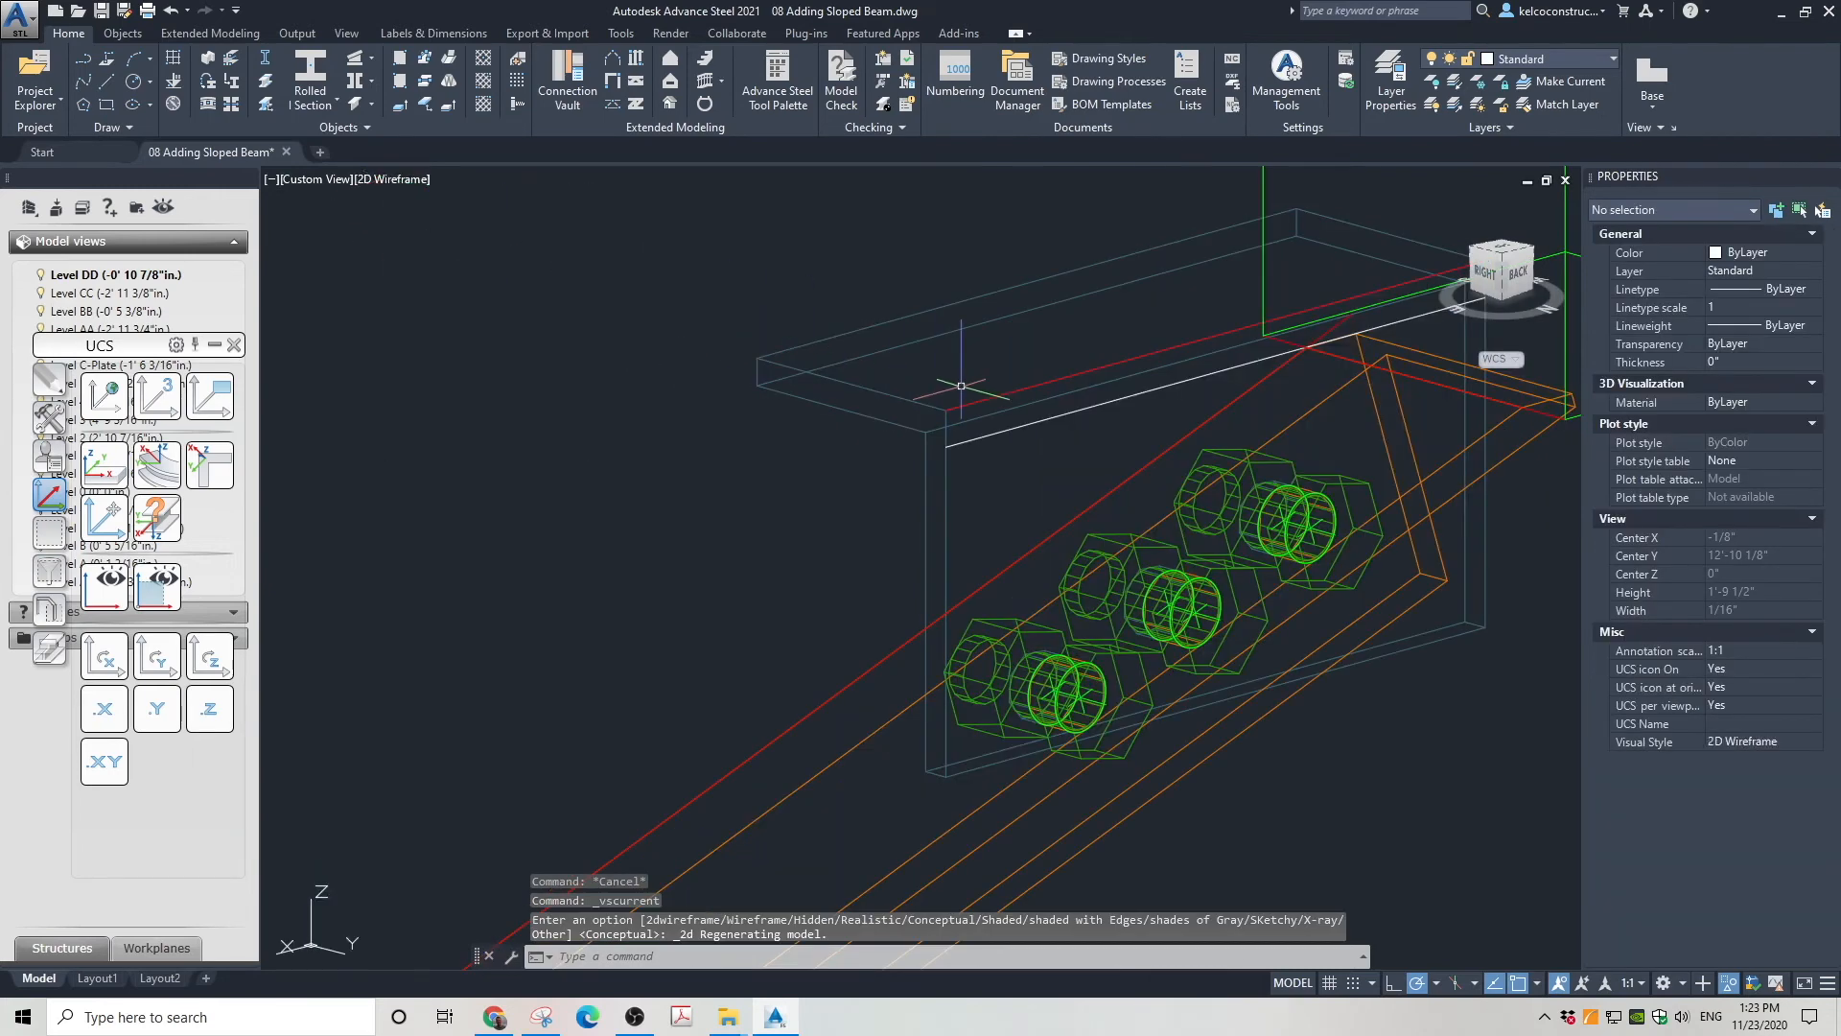
click(1028, 422)
key(Delete)
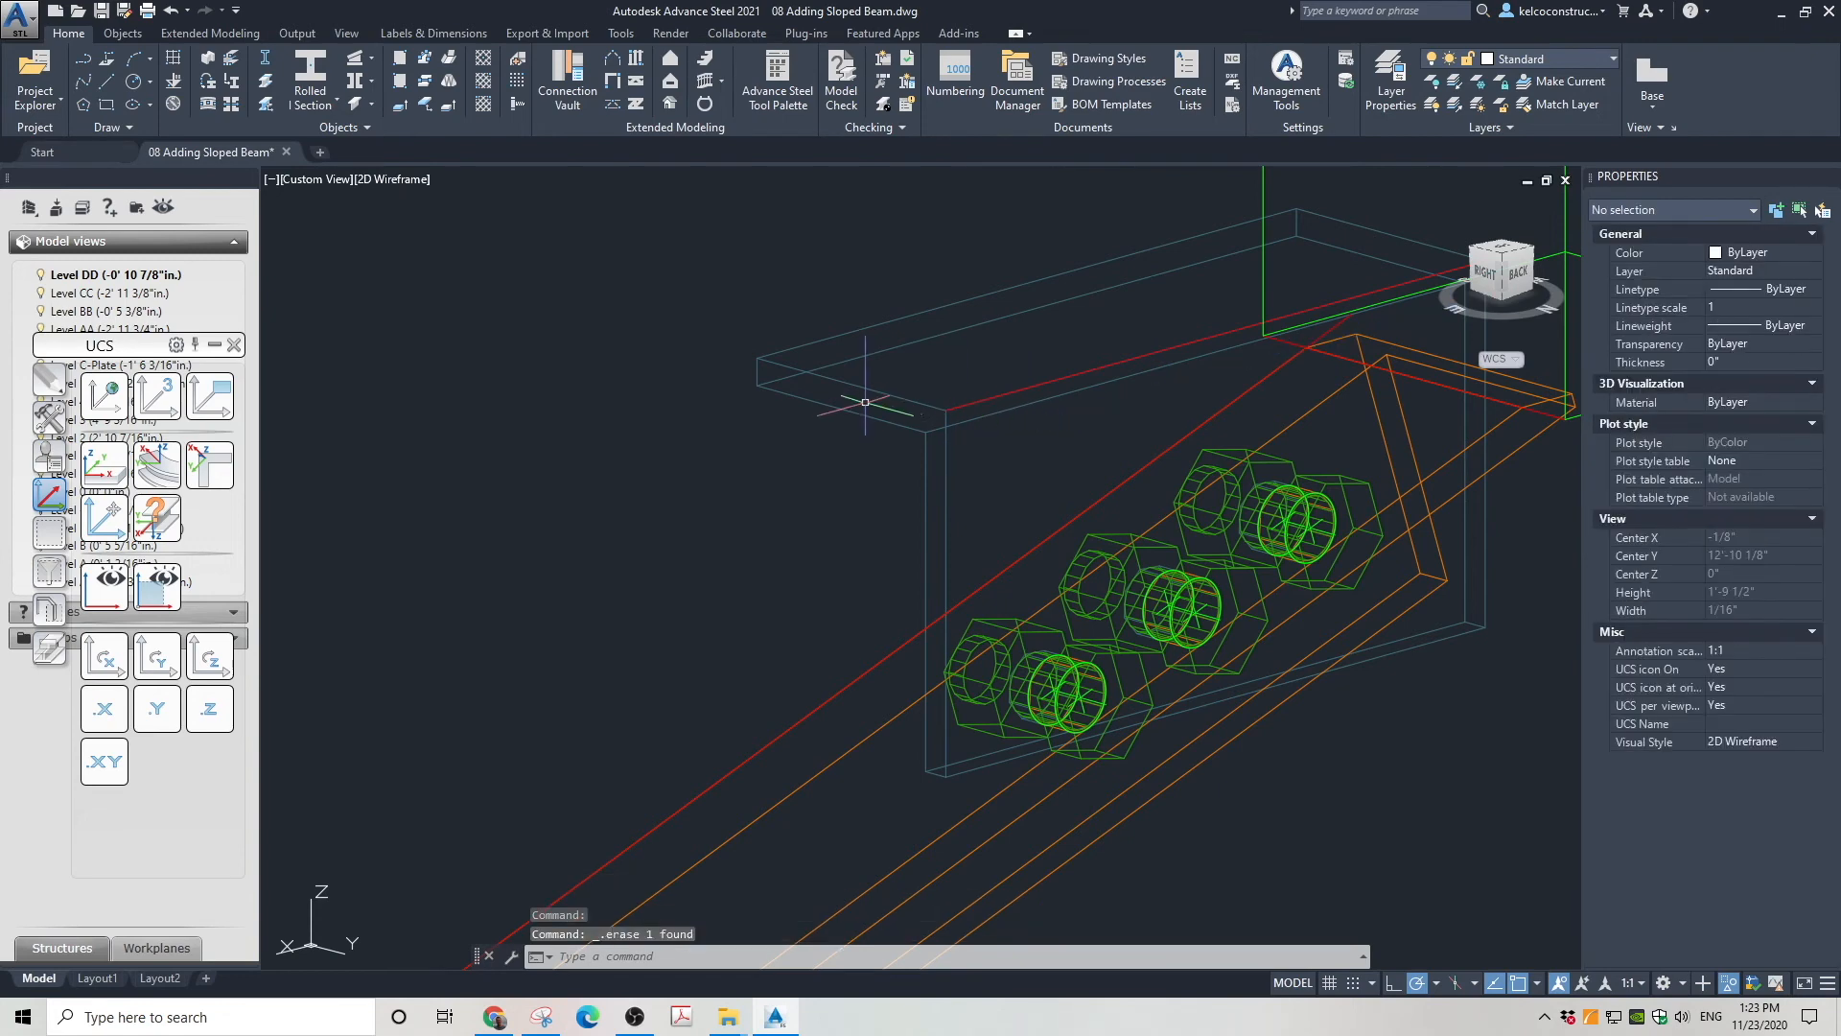
Group all the isolated brace, clip angle, plate and bolt objects into one unnamed group
scroll(1023, 419, down, 6)
scroll(1095, 434, down, 5)
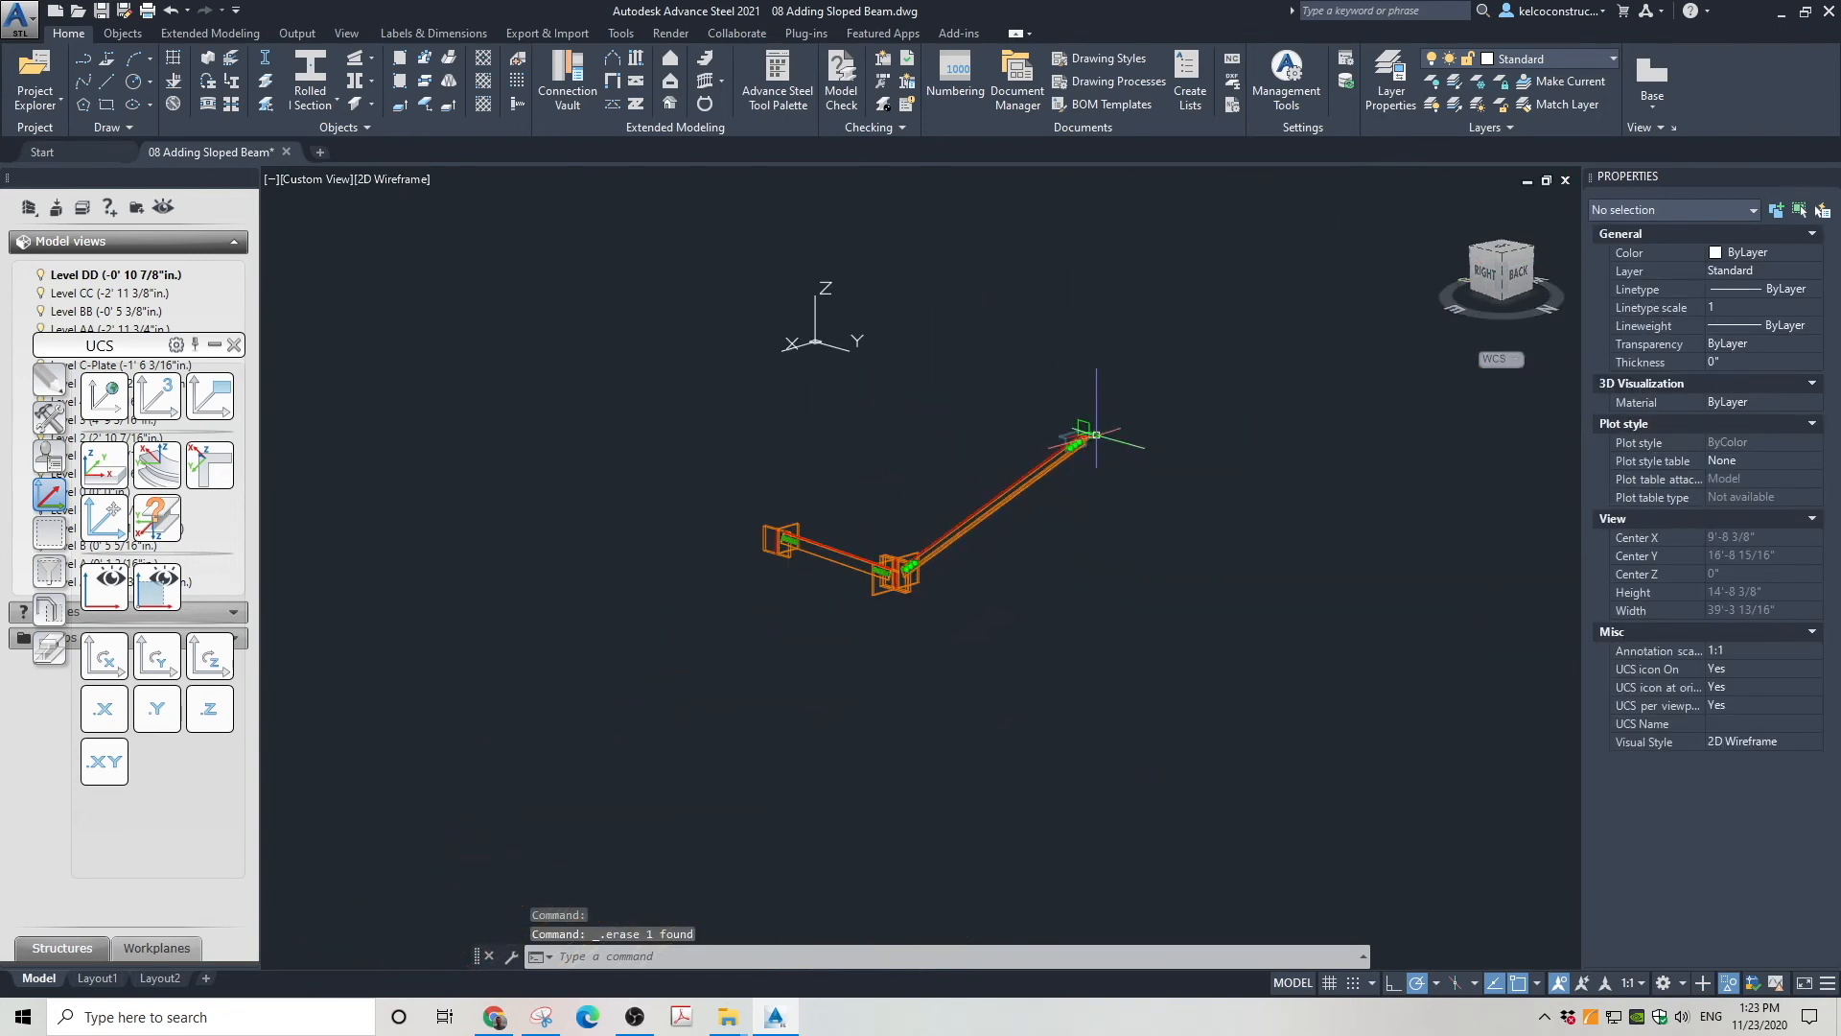
click(697, 400)
click(1264, 668)
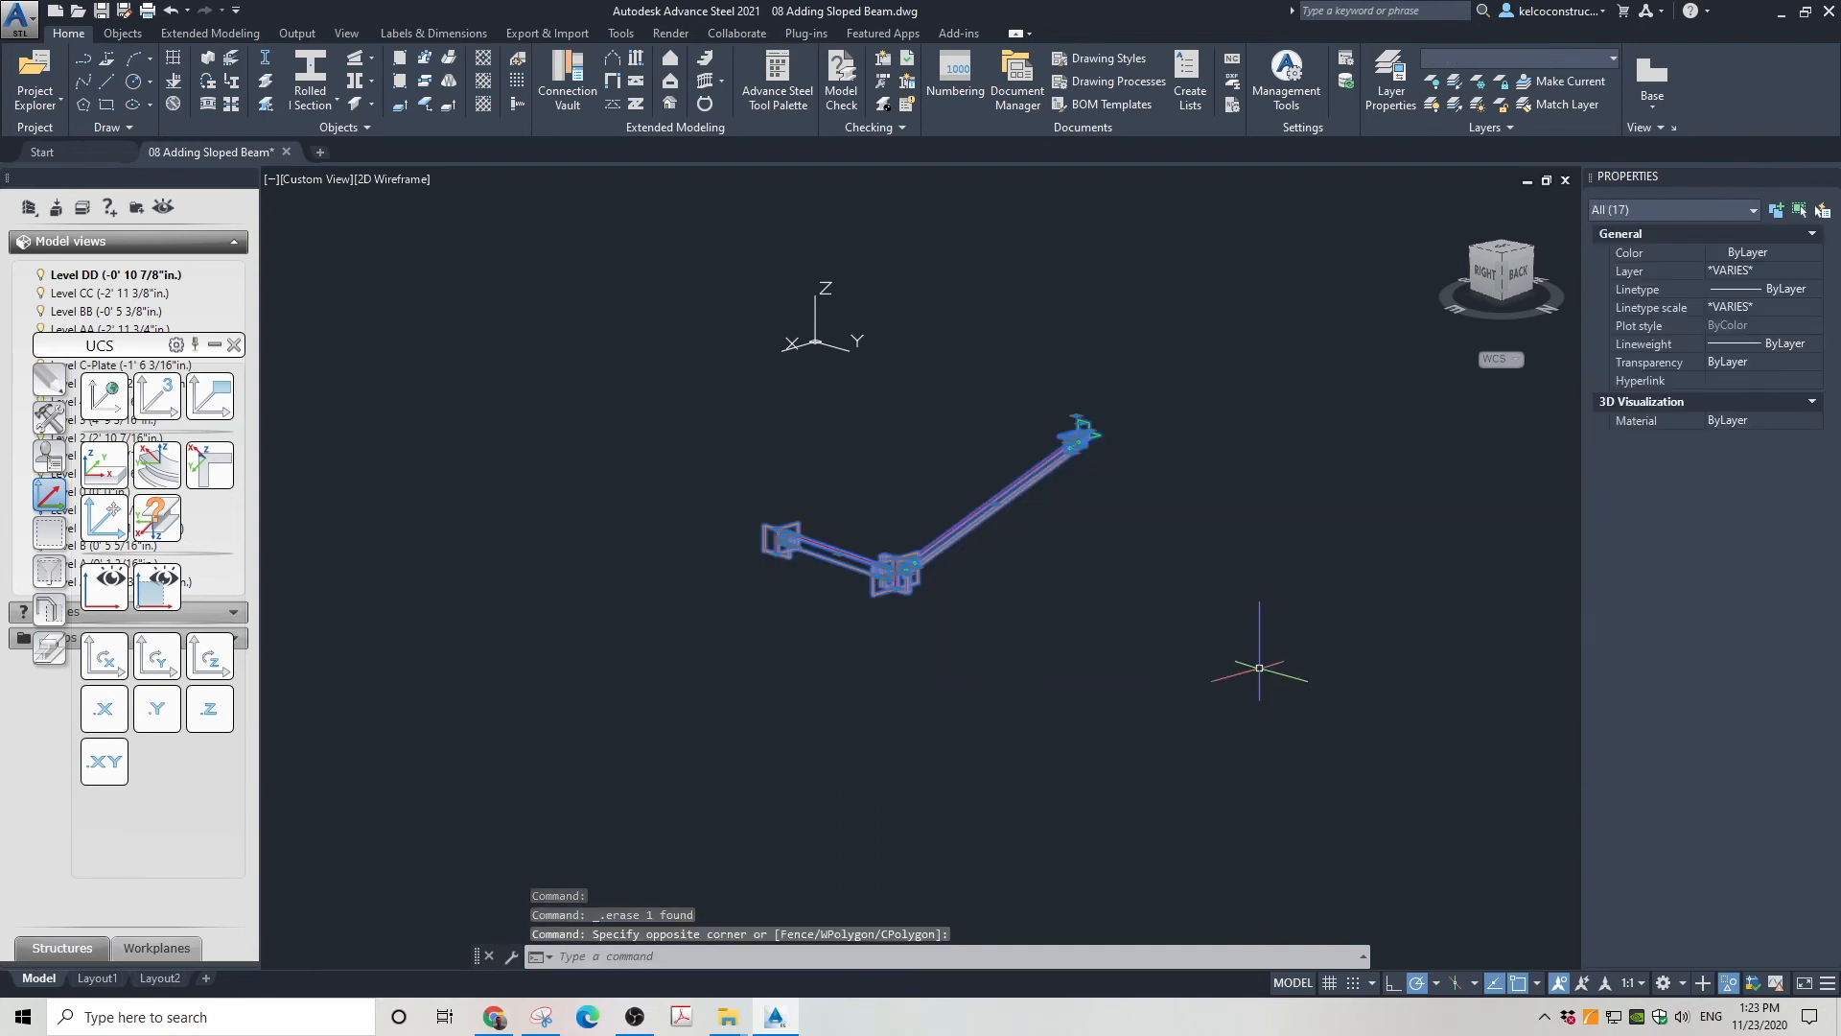
right_click(1031, 449)
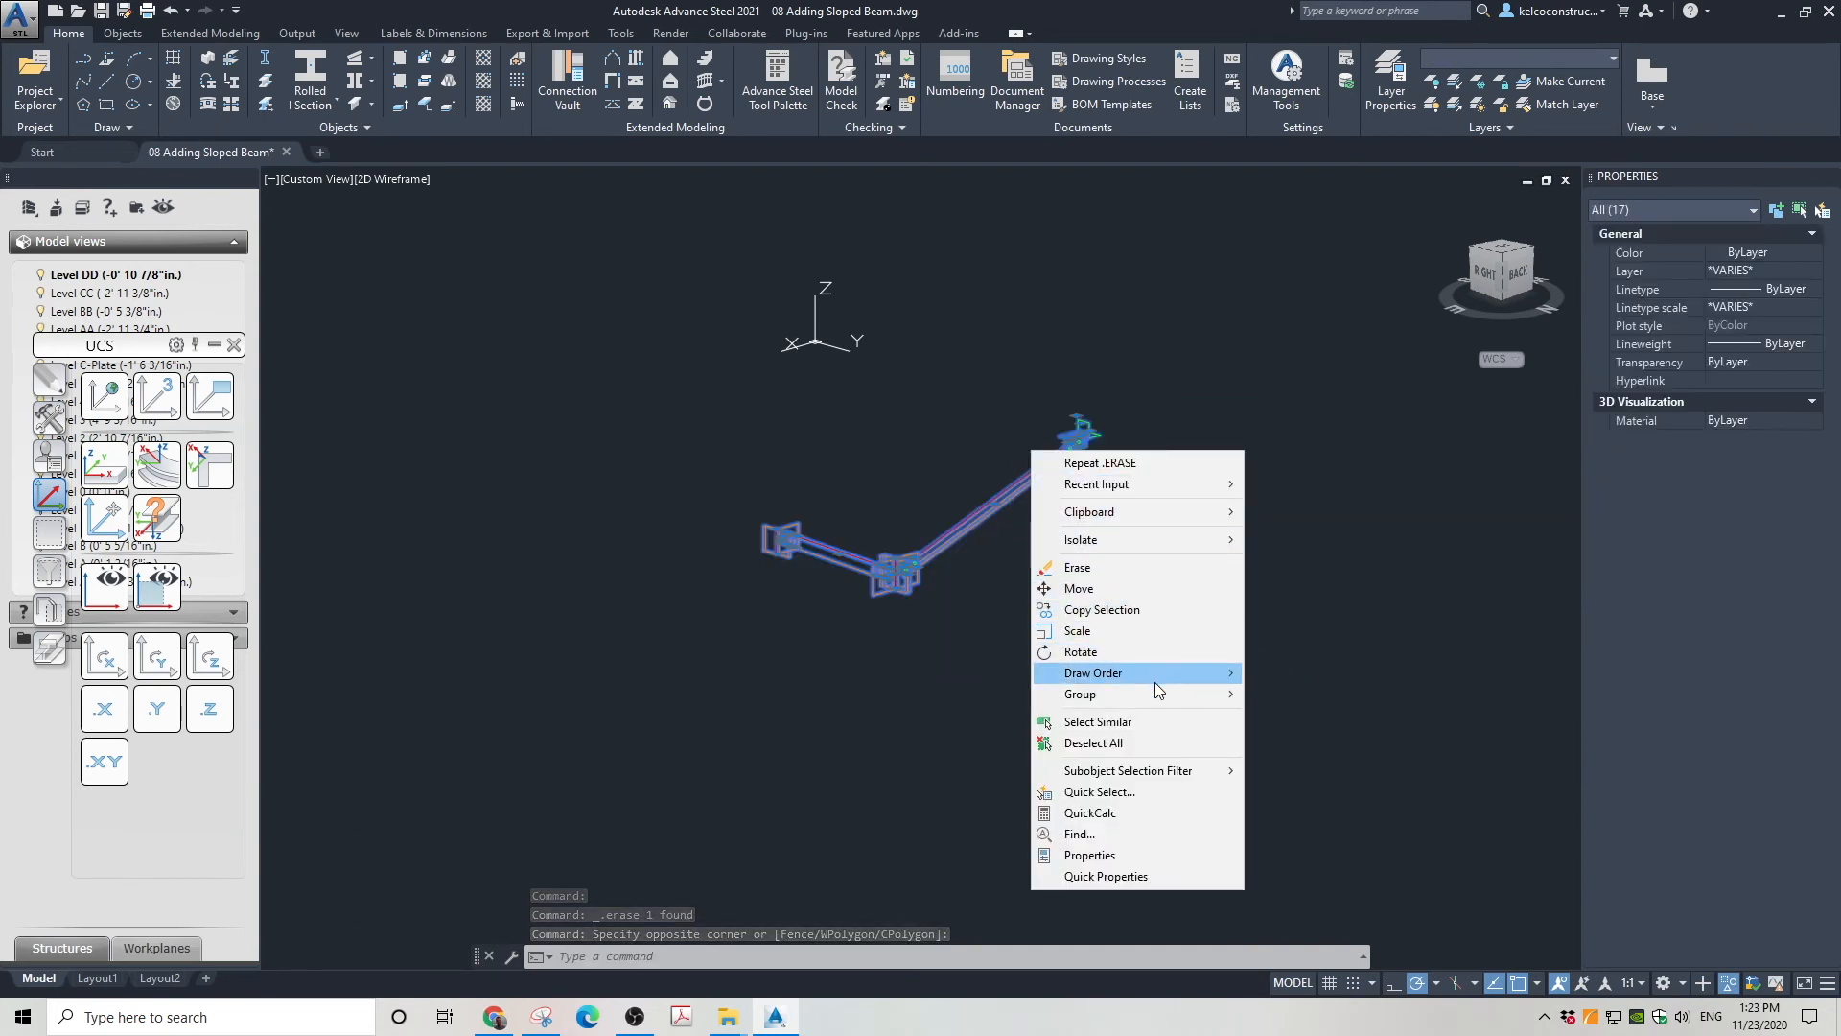
mouse_move(1161, 694)
click(1322, 697)
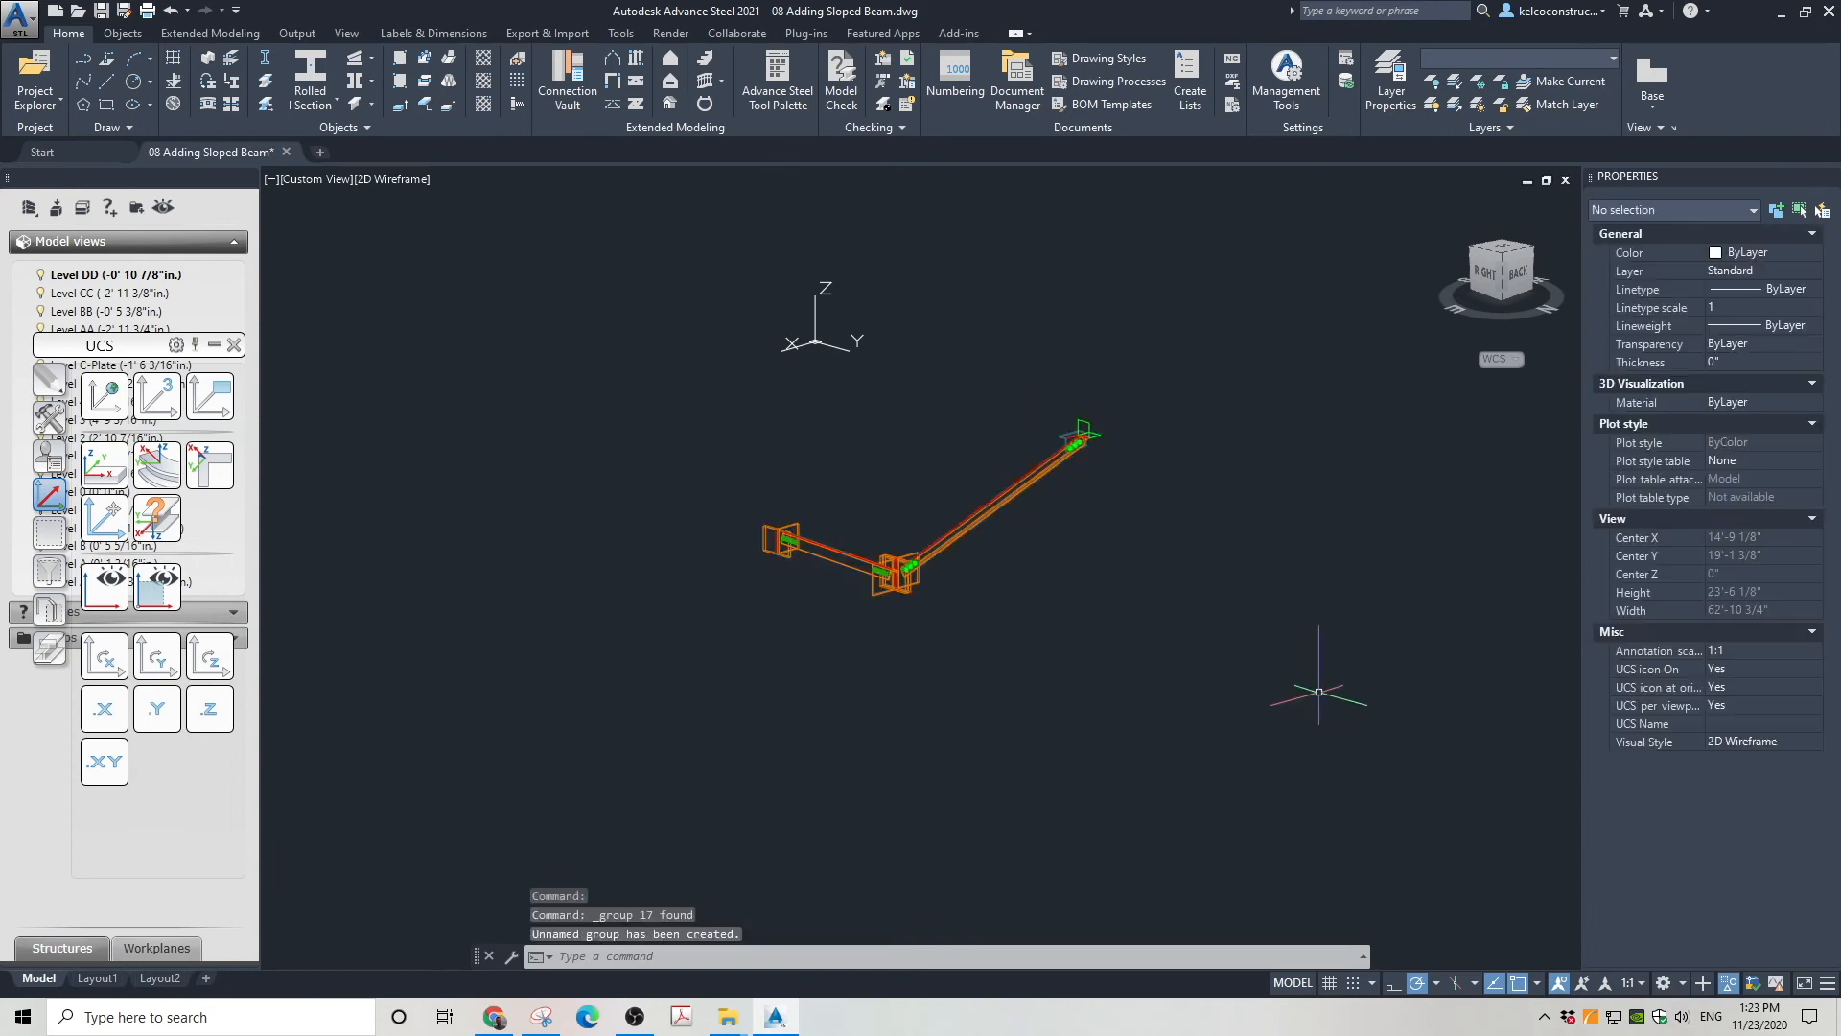
Restore the Conceptual visual style and end object isolation to show the whole steel frame
click(374, 180)
click(399, 237)
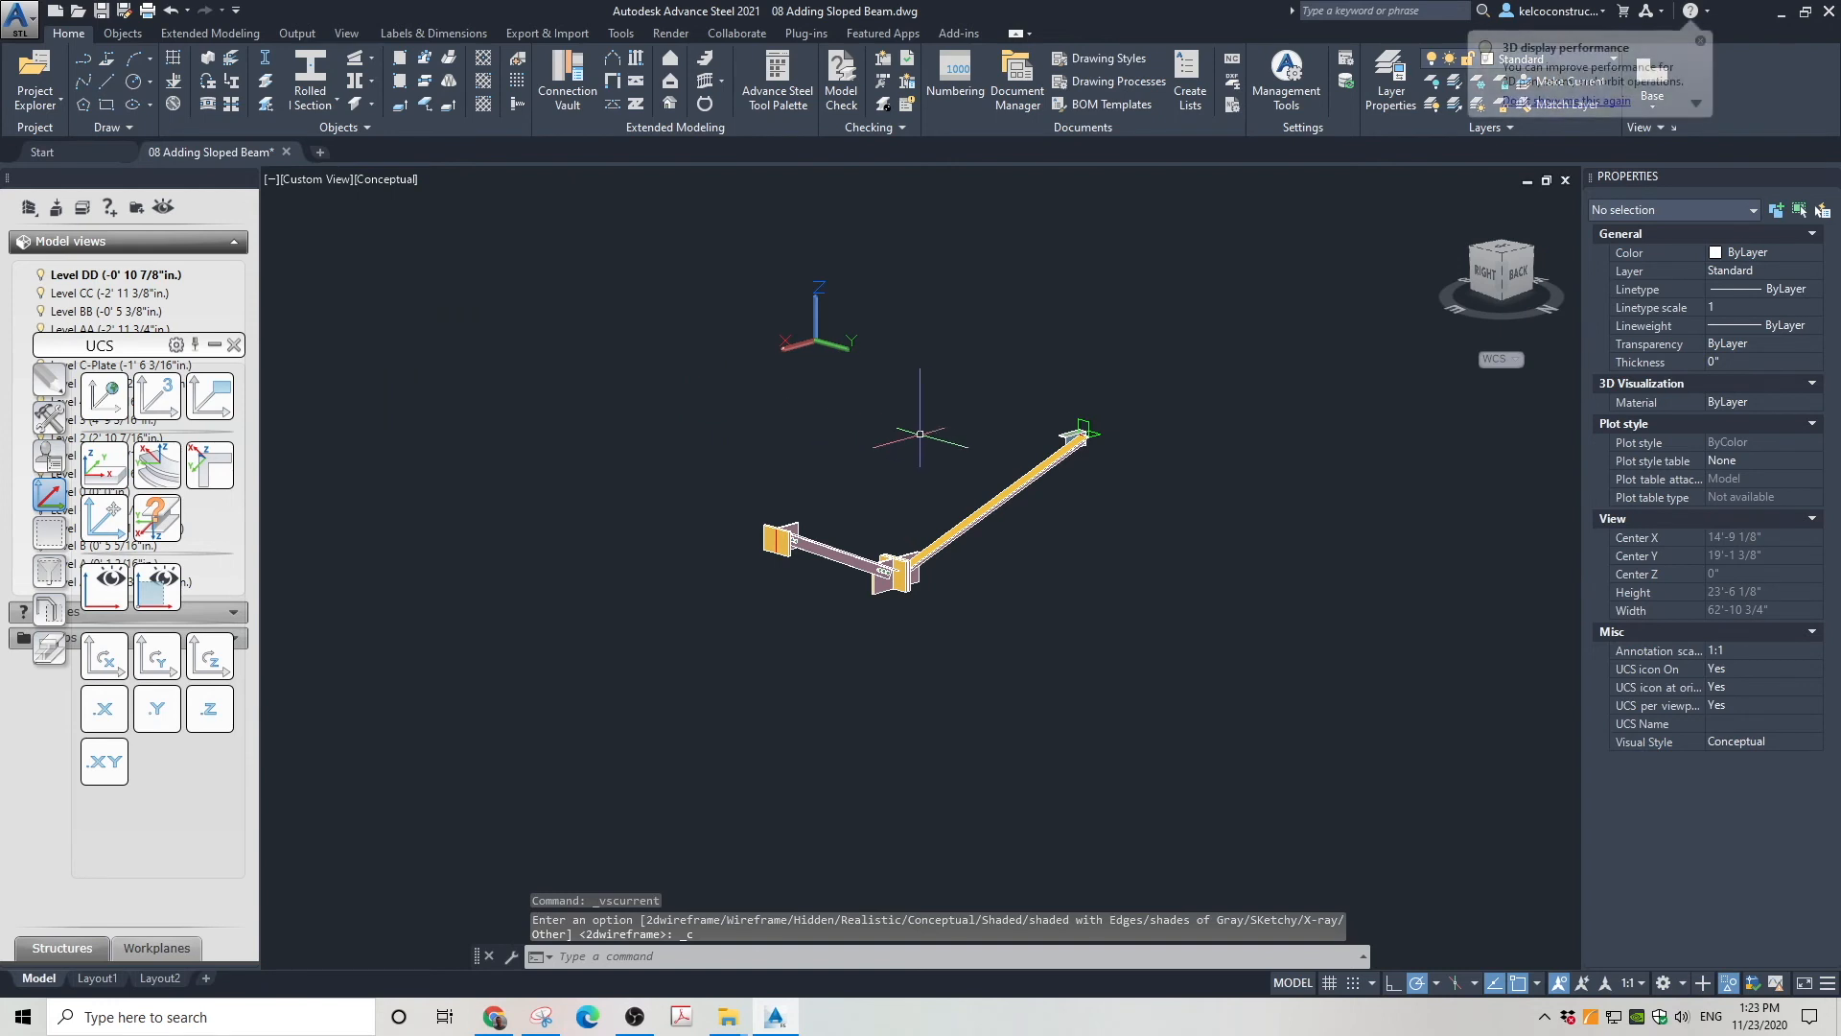
scroll(921, 412, up, 3)
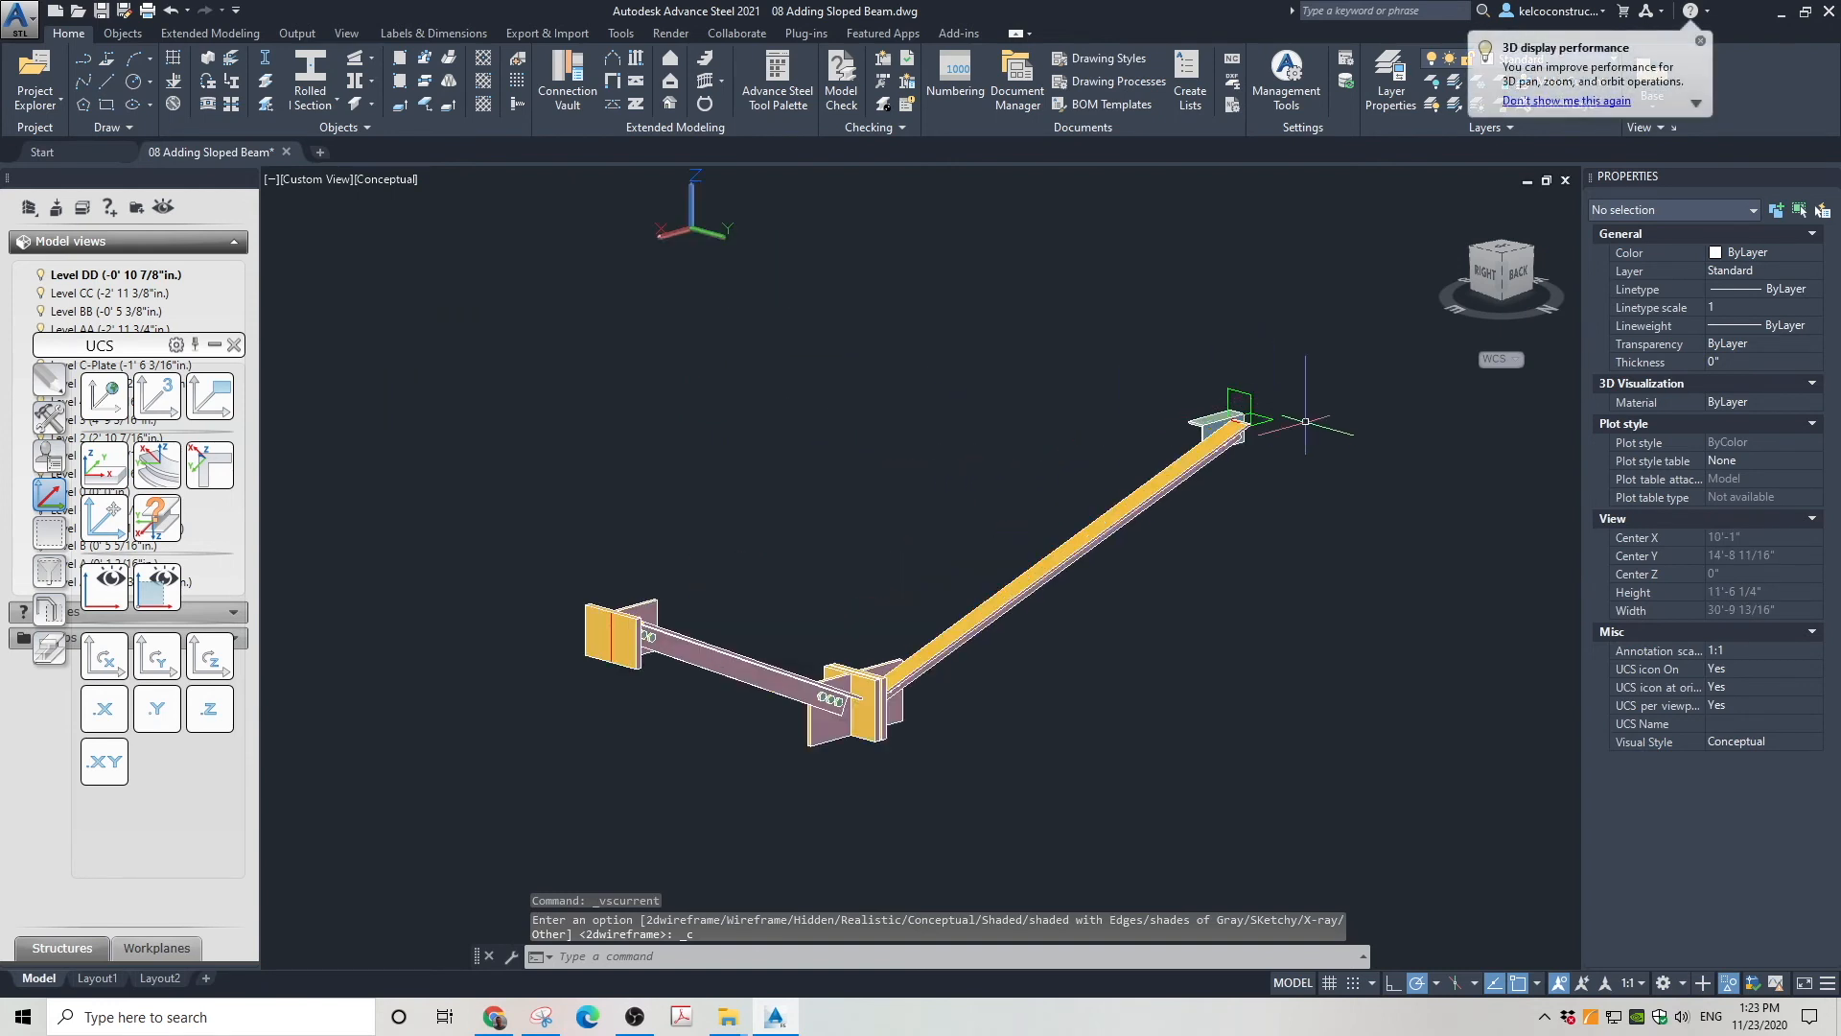
right_click(1161, 425)
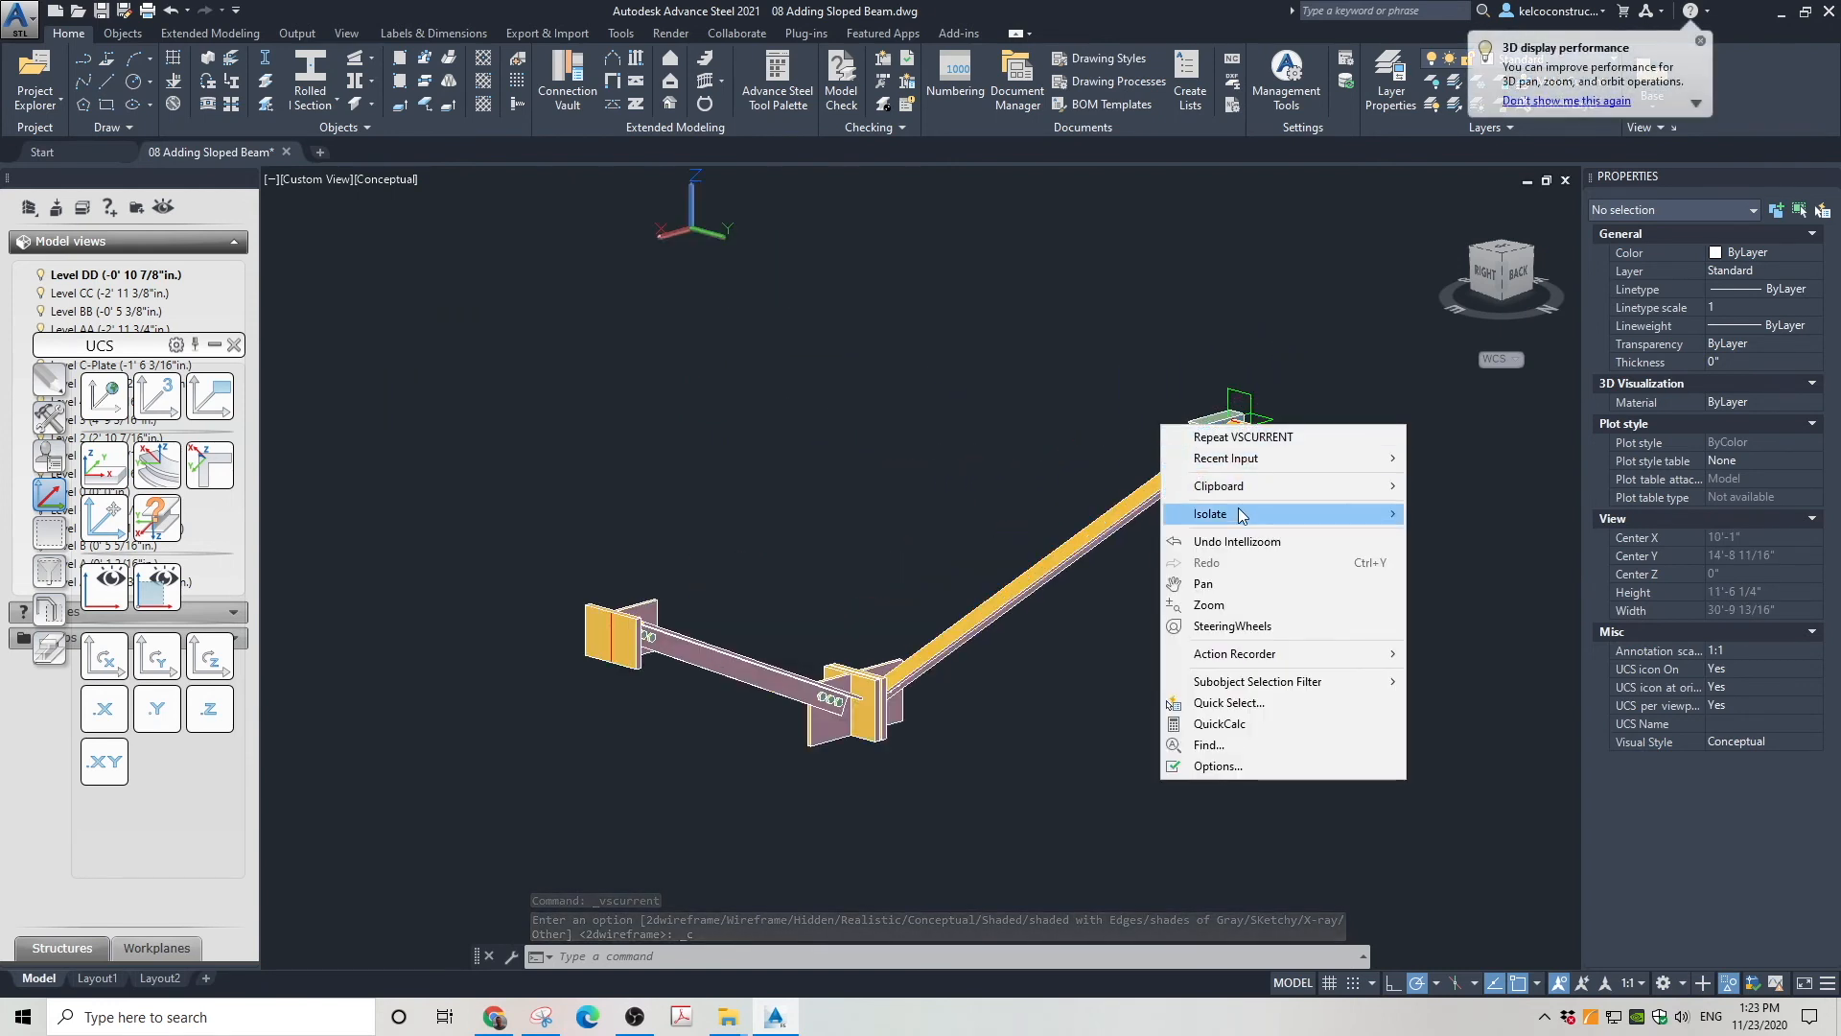
mouse_move(1310, 518)
click(1482, 556)
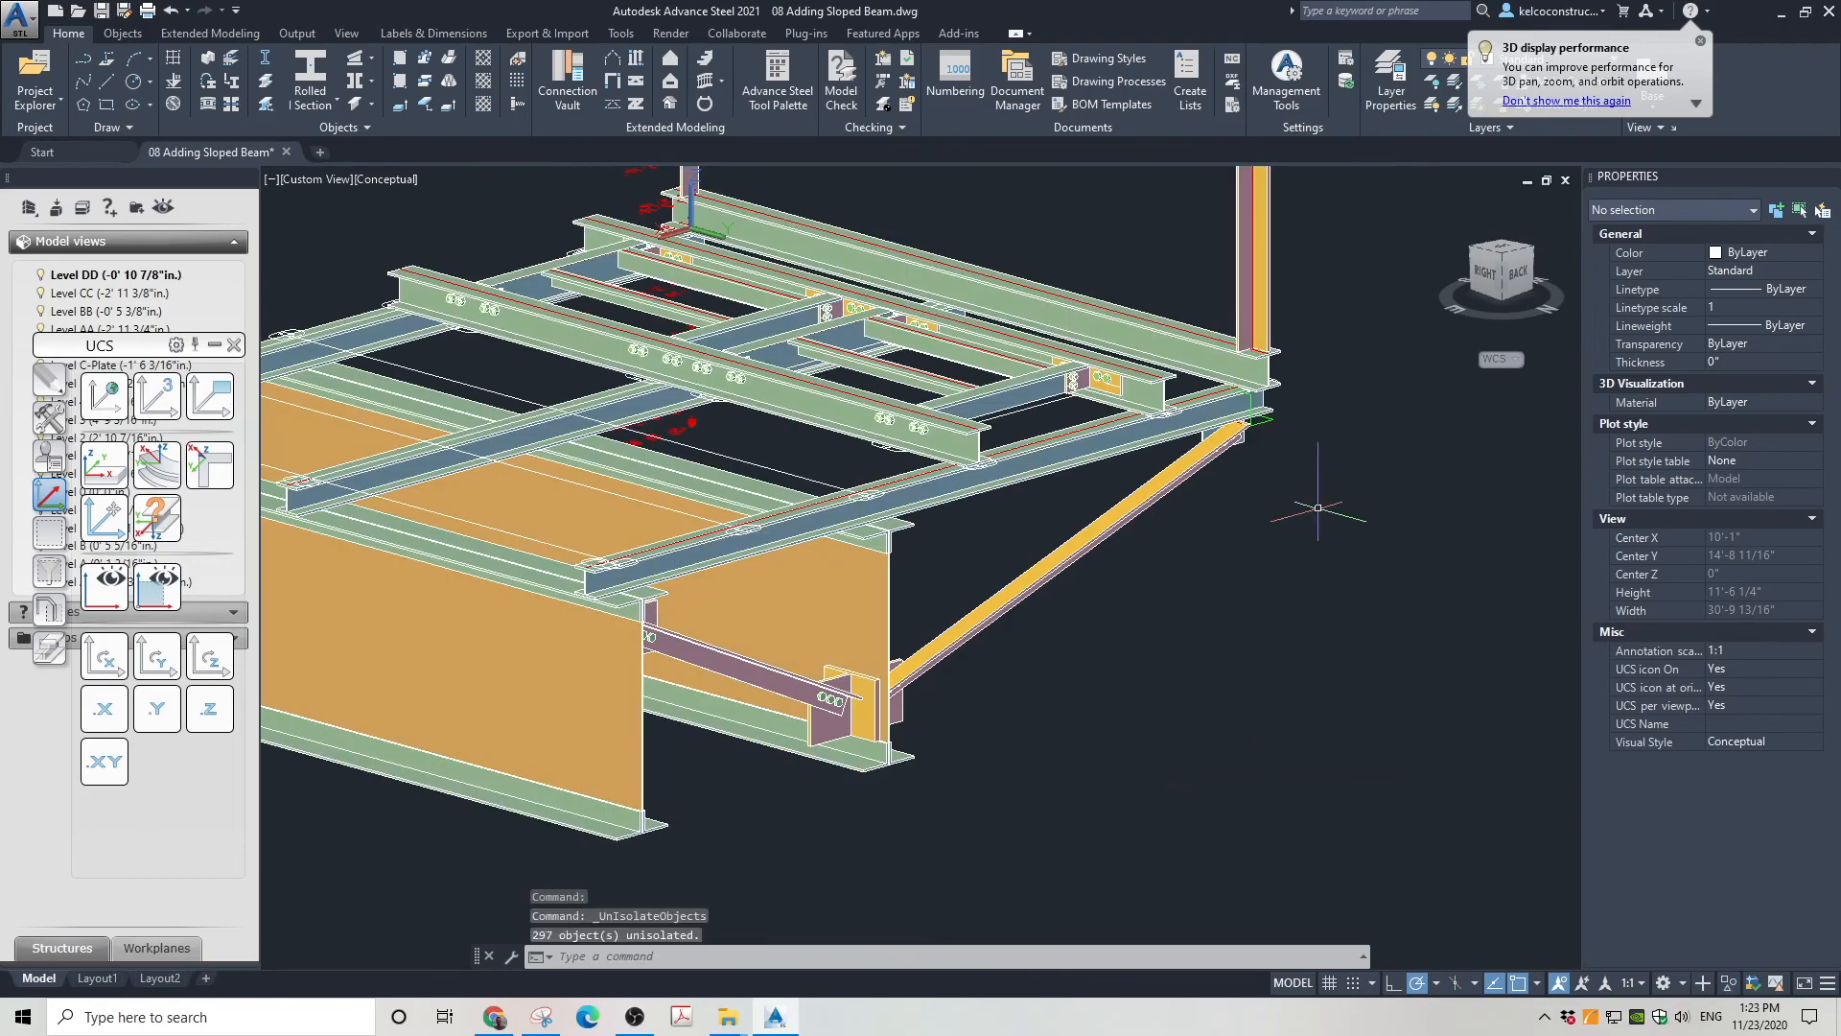